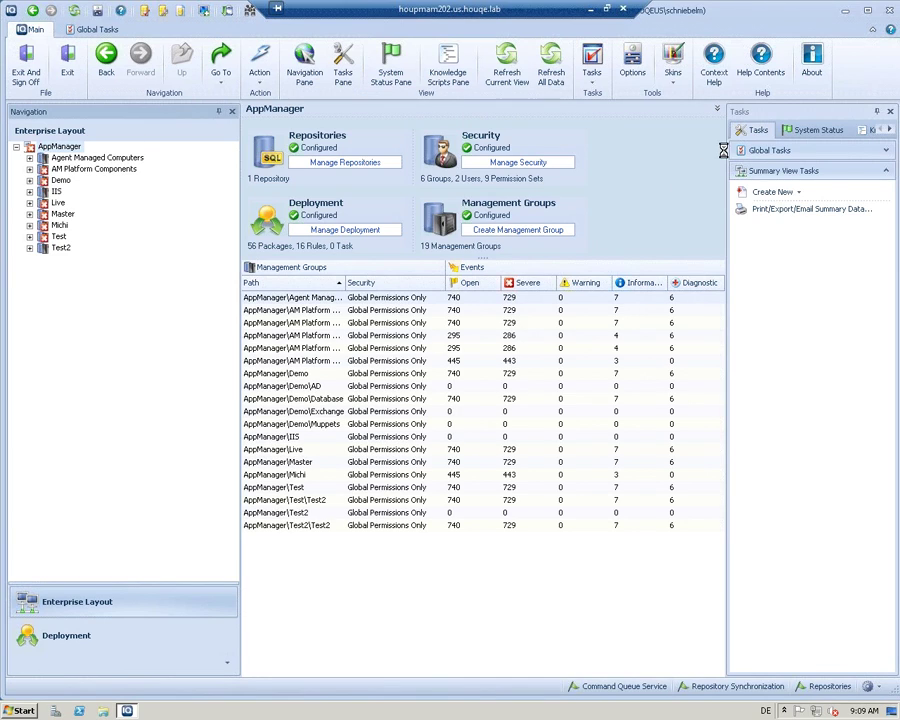
Step: Minimize the console's ribbon and briefly open its Main commands
click(875, 33)
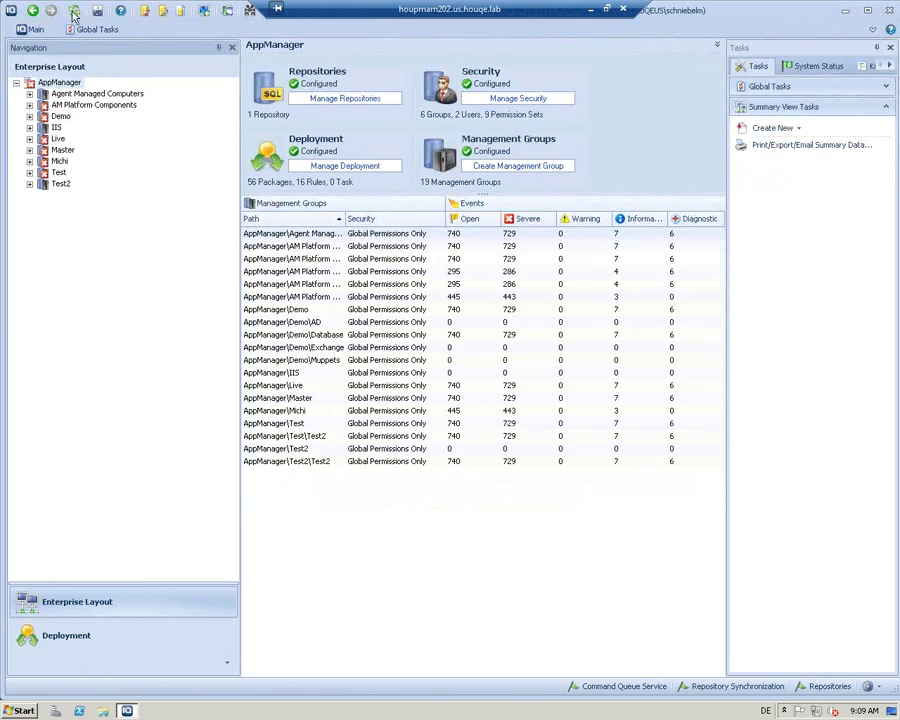
click(32, 28)
click(168, 224)
Step: View the component status of the AppManager services, return to the tasks and expand the Global Tasks group
click(812, 66)
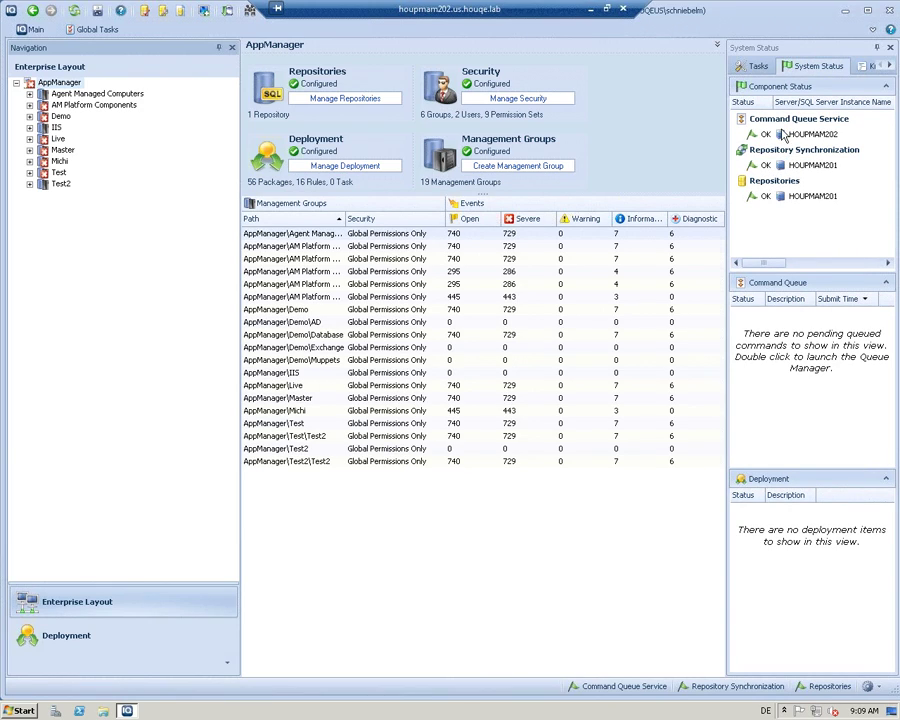
click(759, 67)
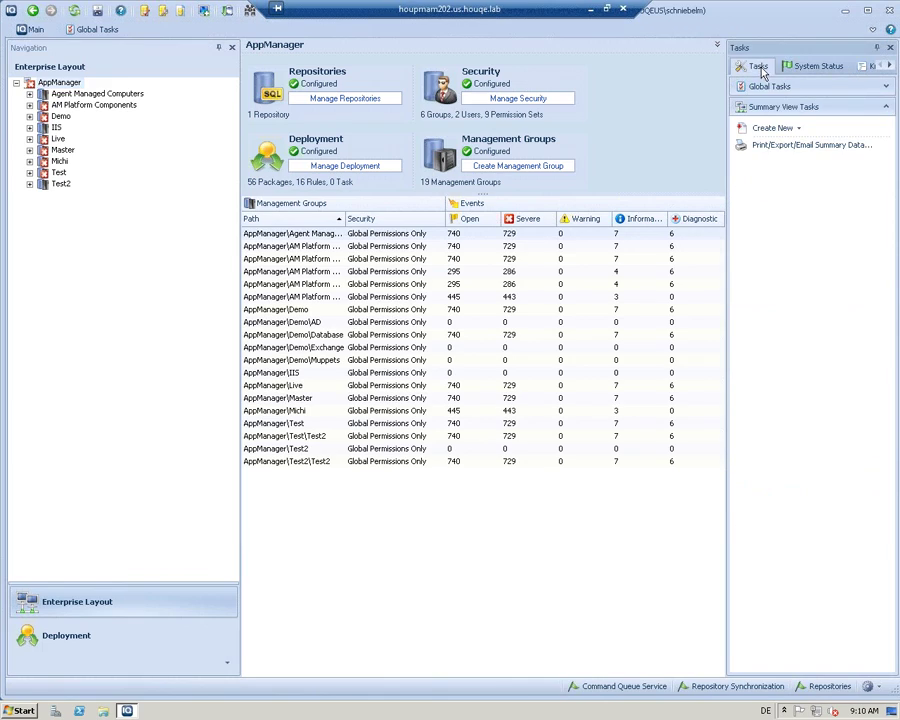
click(885, 87)
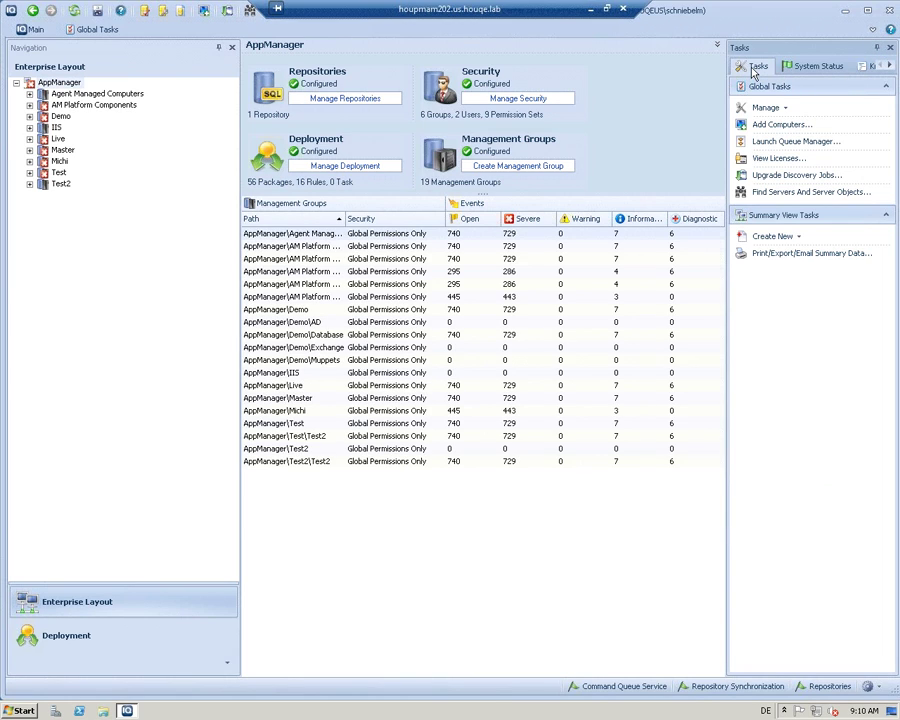
Step: Try docking the Tasks pane beside the Navigation pane, then return it to its original group and set that group to auto-hide
mouse_move(648, 90)
mouse_down()
mouse_move(597, 127)
mouse_move(700, 192)
mouse_move(812, 122)
mouse_move(683, 118)
mouse_move(518, 240)
mouse_move(483, 342)
mouse_move(400, 315)
mouse_move(185, 318)
mouse_move(32, 362)
mouse_move(123, 340)
mouse_move(123, 376)
mouse_move(143, 362)
mouse_move(187, 358)
mouse_move(178, 350)
mouse_move(140, 360)
mouse_up()
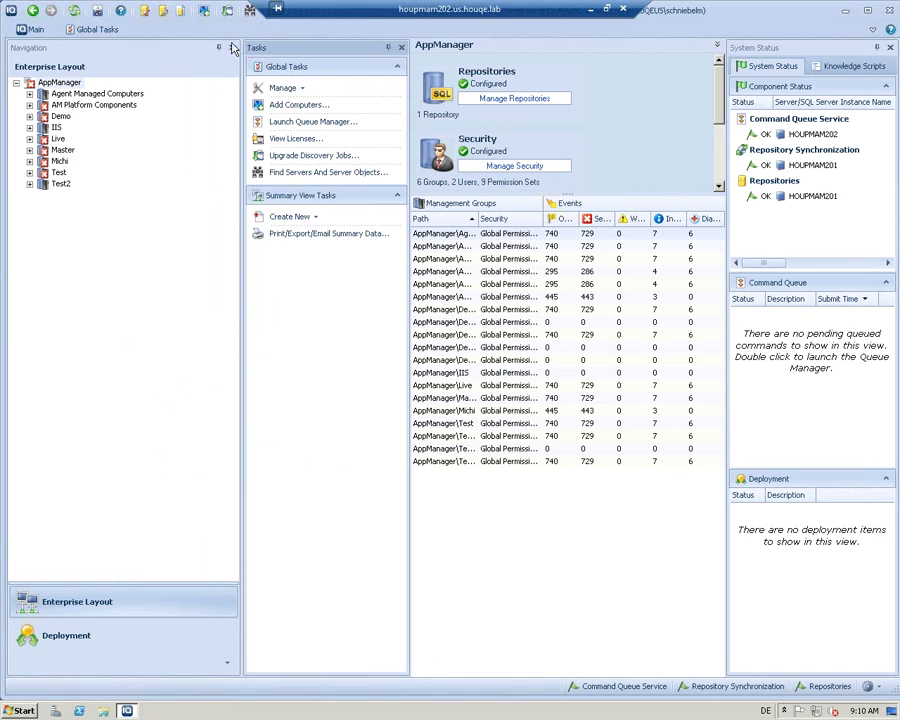
drag(291, 50, 745, 66)
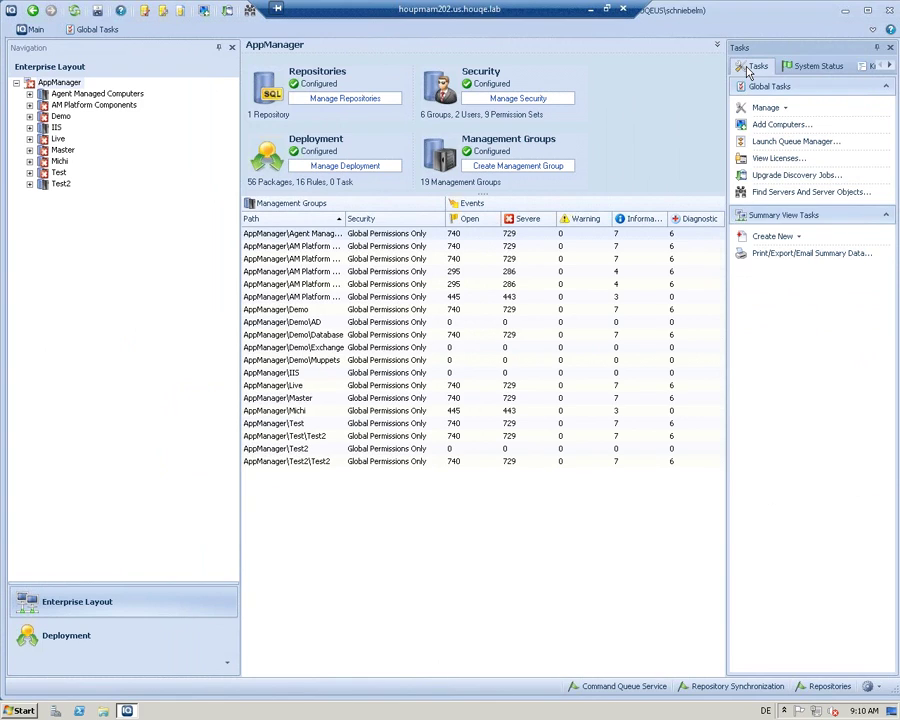
click(876, 47)
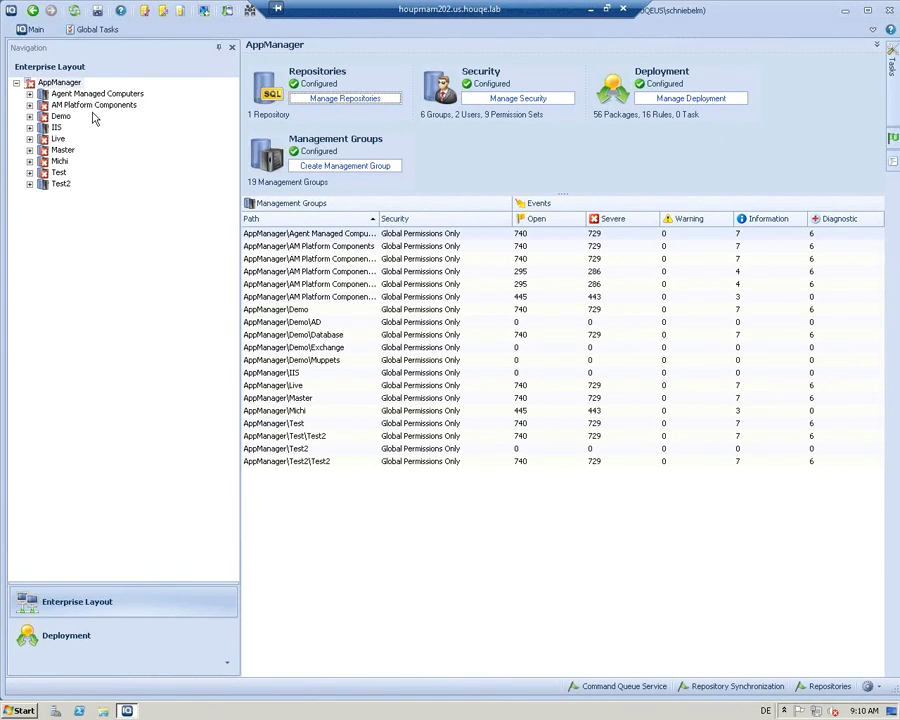
Step: Browse the Demo management group down to BEAKER's File System logical disks and open the details of drive C:
click(29, 116)
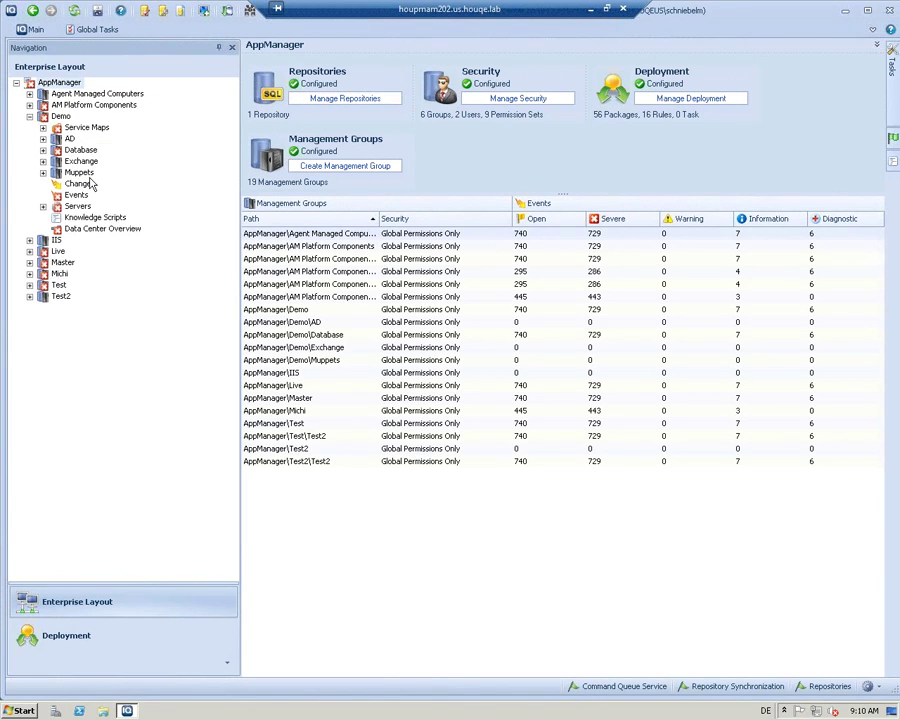
click(43, 207)
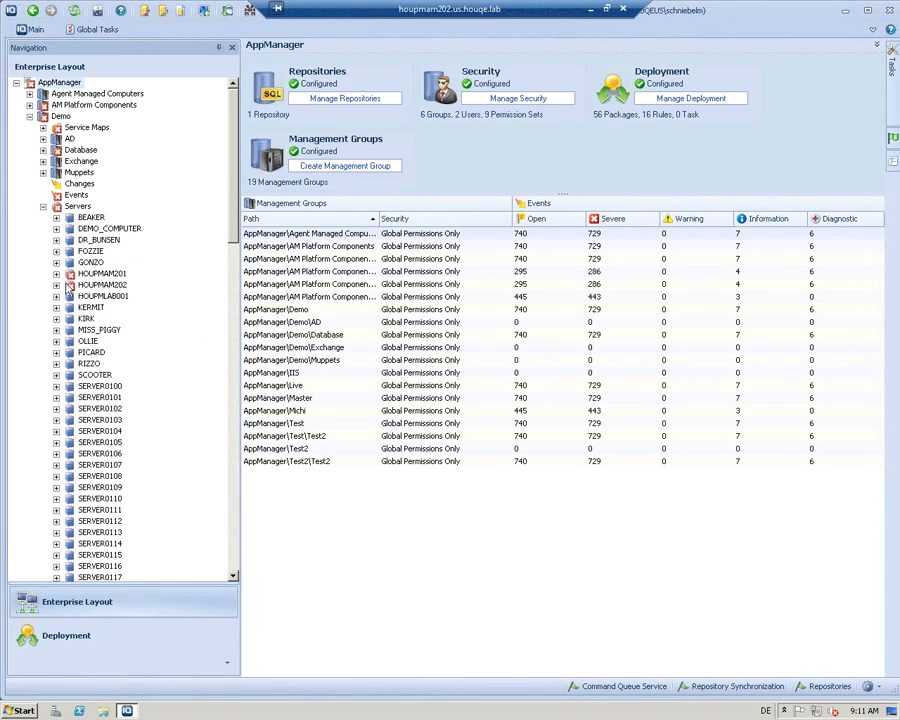
click(56, 217)
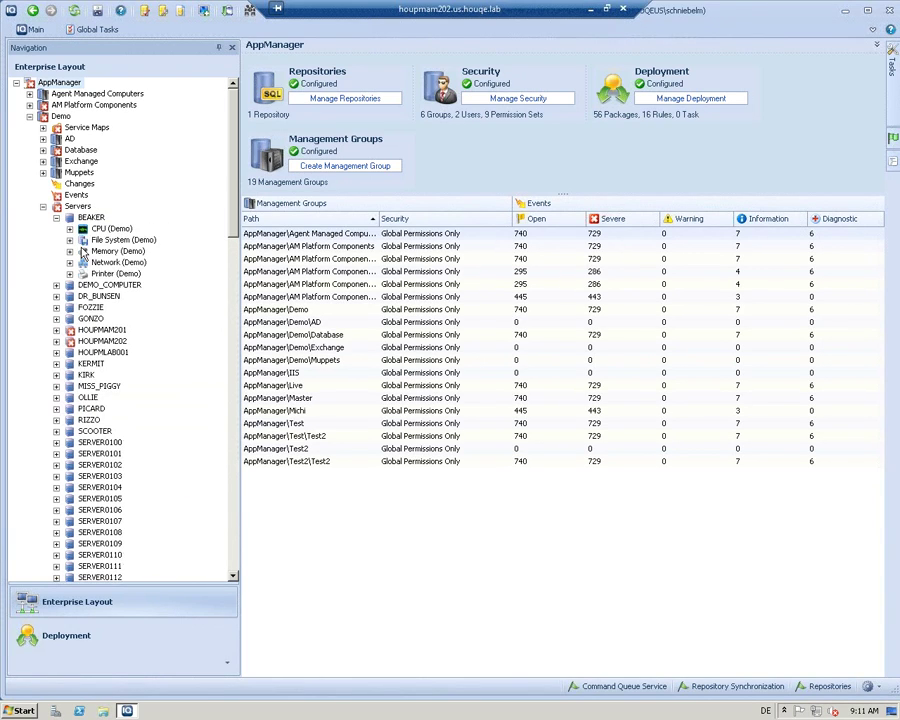
click(70, 240)
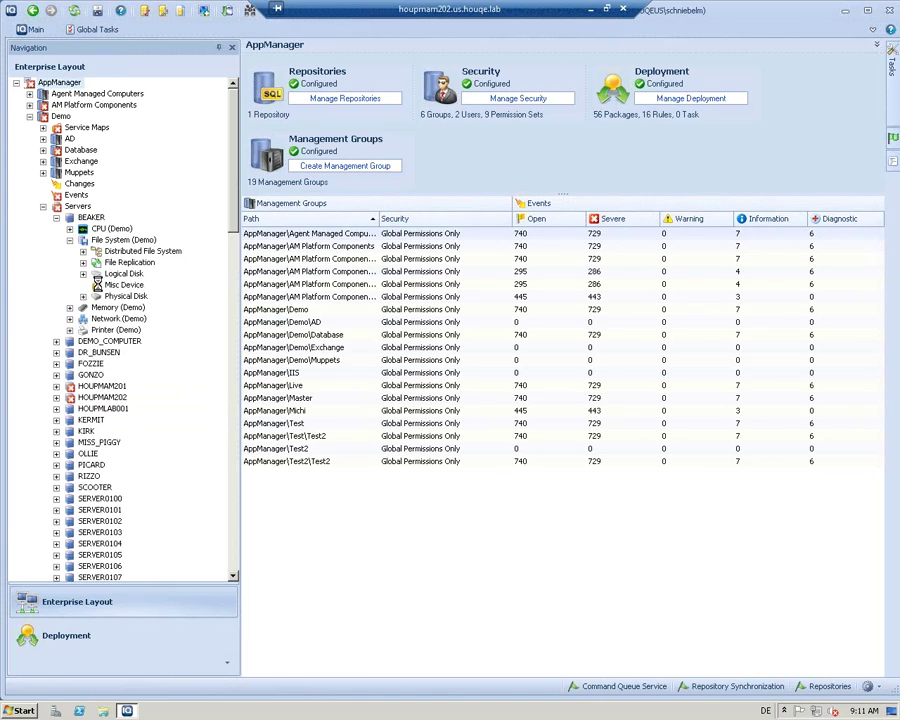
click(83, 273)
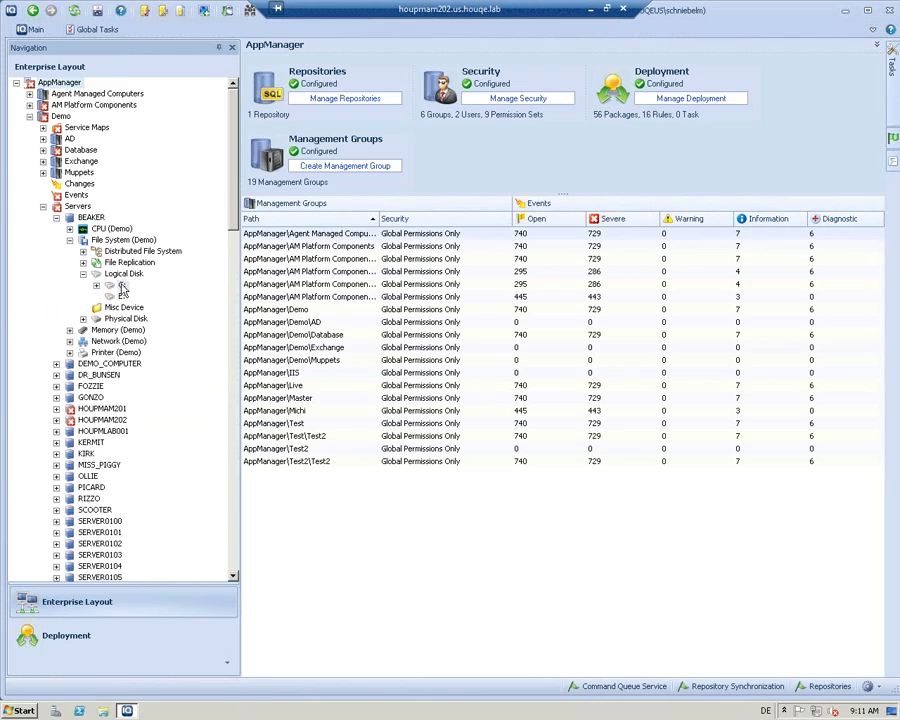
click(121, 286)
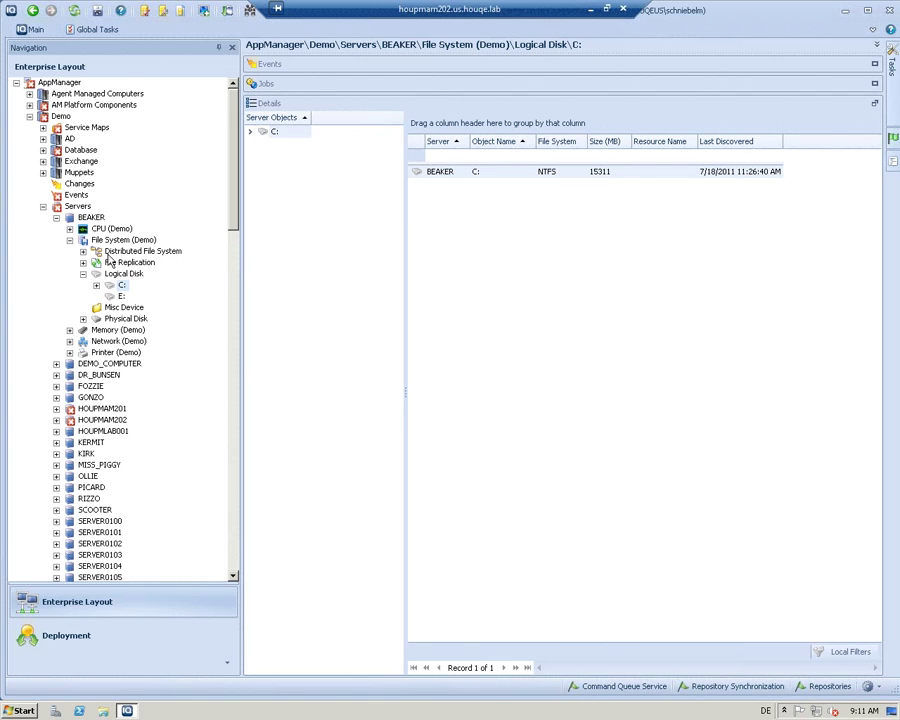
Step: Collapse the BEAKER server and the Servers list in the Demo group
mouse_move(155, 261)
click(56, 217)
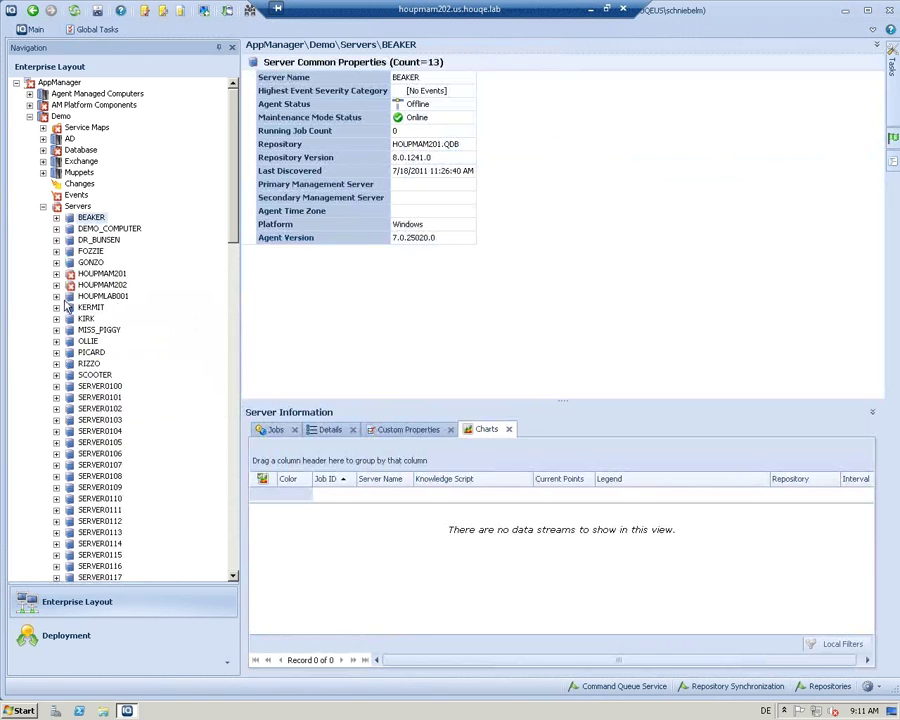
mouse_move(67, 292)
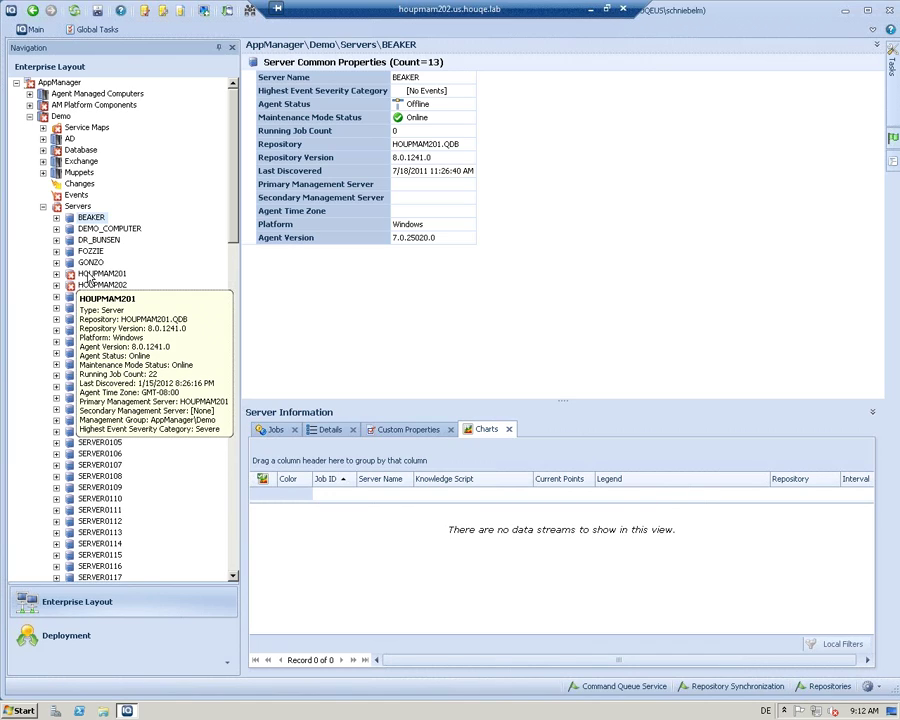
click(44, 207)
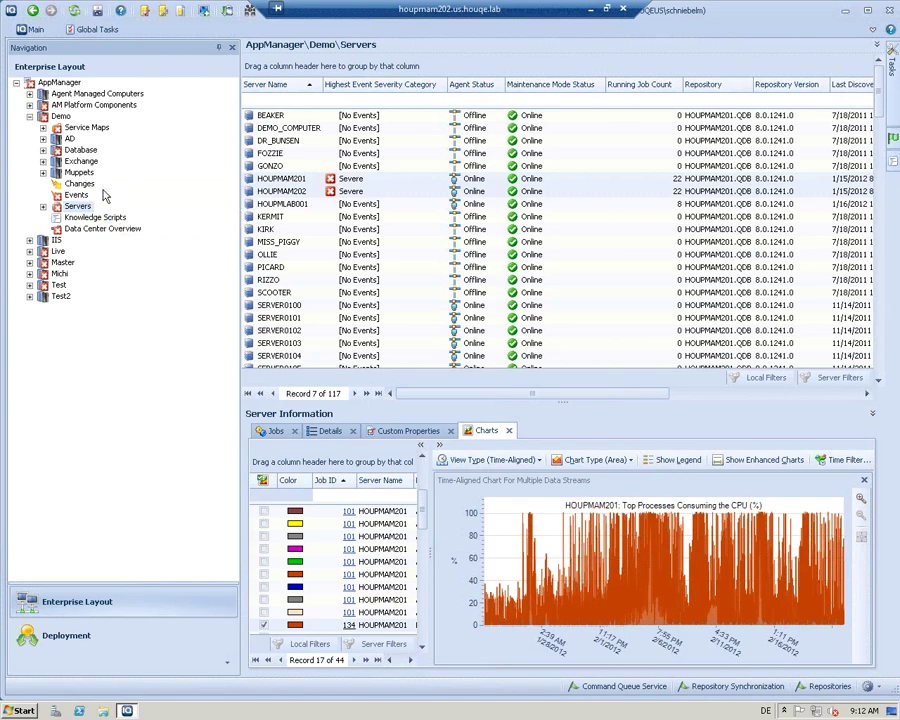
Step: Open the Demo group's Events view and expand the child events of event 77
mouse_move(90, 176)
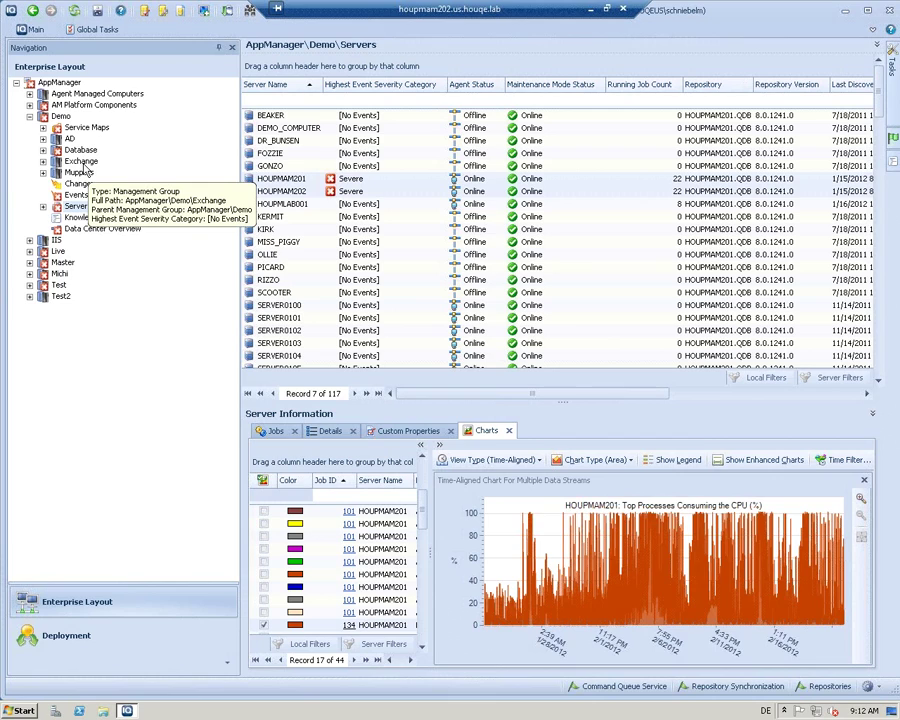
click(80, 195)
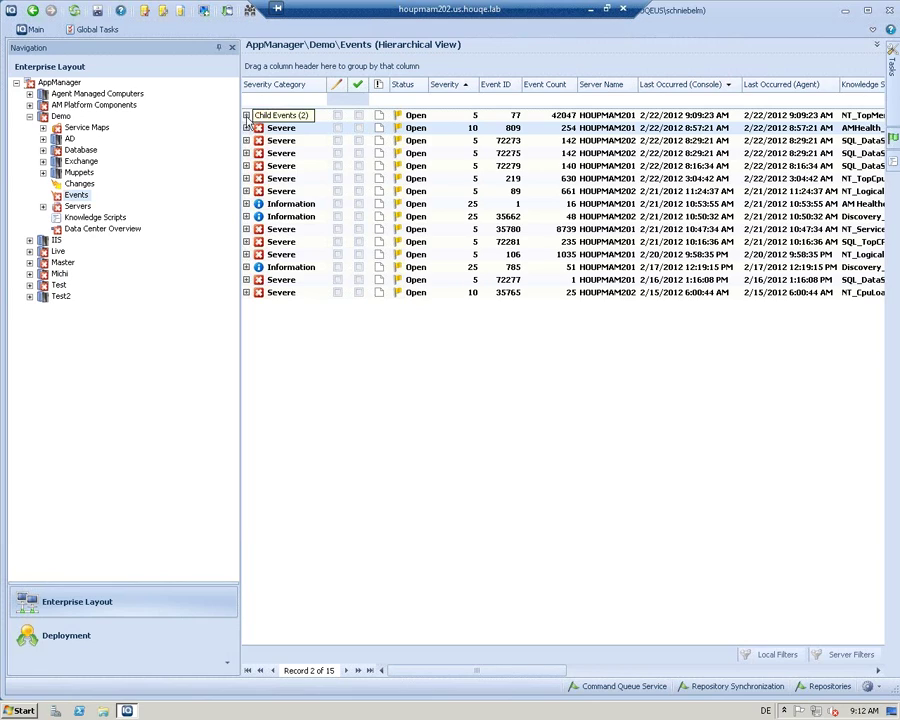
click(246, 115)
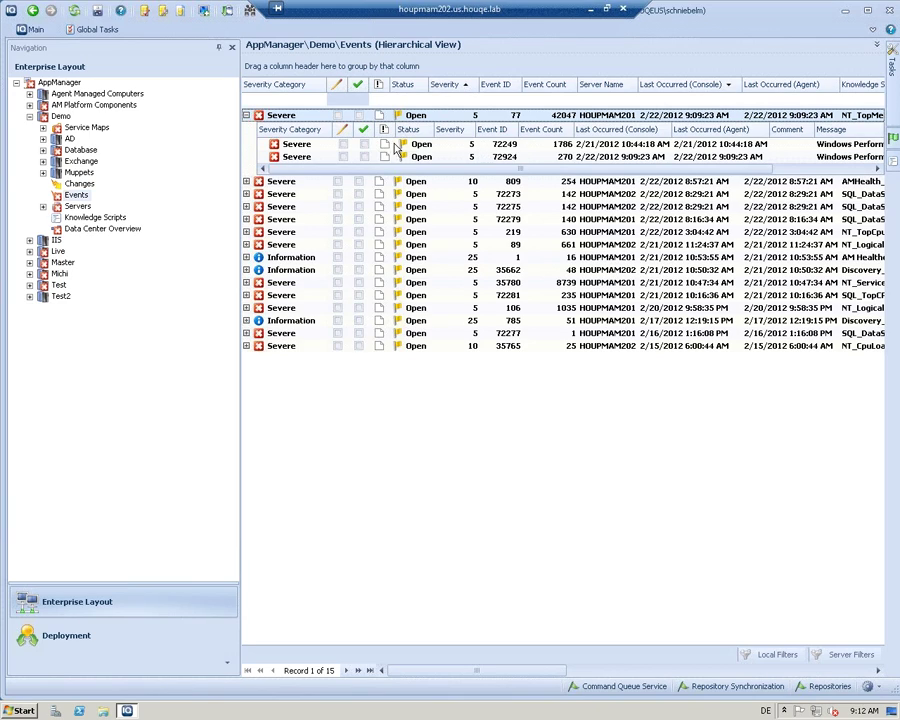
Step: Change the Events view type to Flat View - Child Events Only
right_click(378, 406)
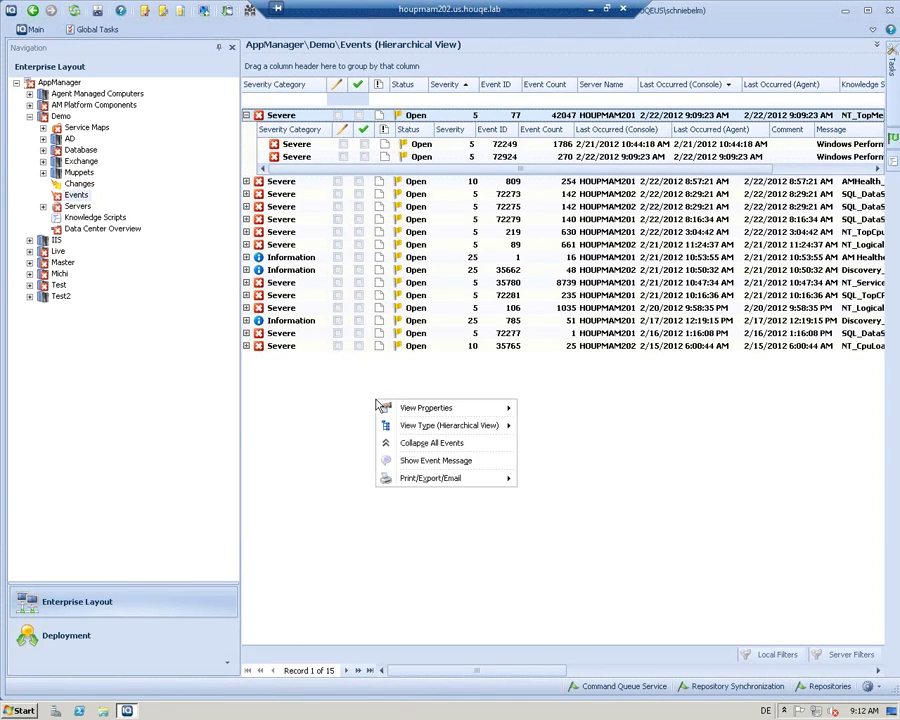
mouse_move(442, 430)
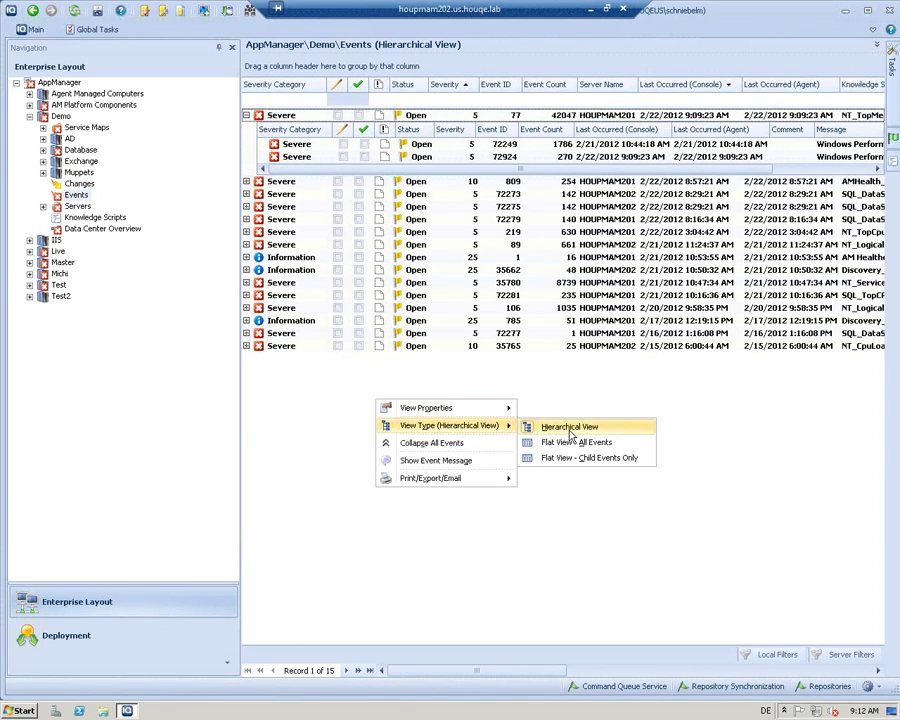
click(581, 460)
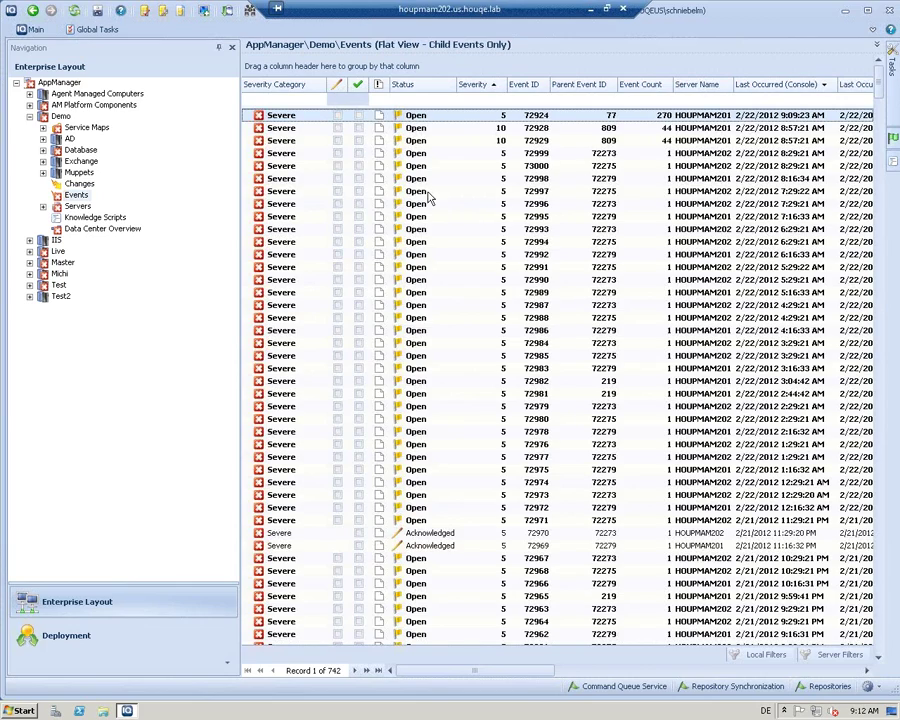
Step: Turn on the display of event messages for the Demo group's Events view
click(73, 199)
right_click(73, 199)
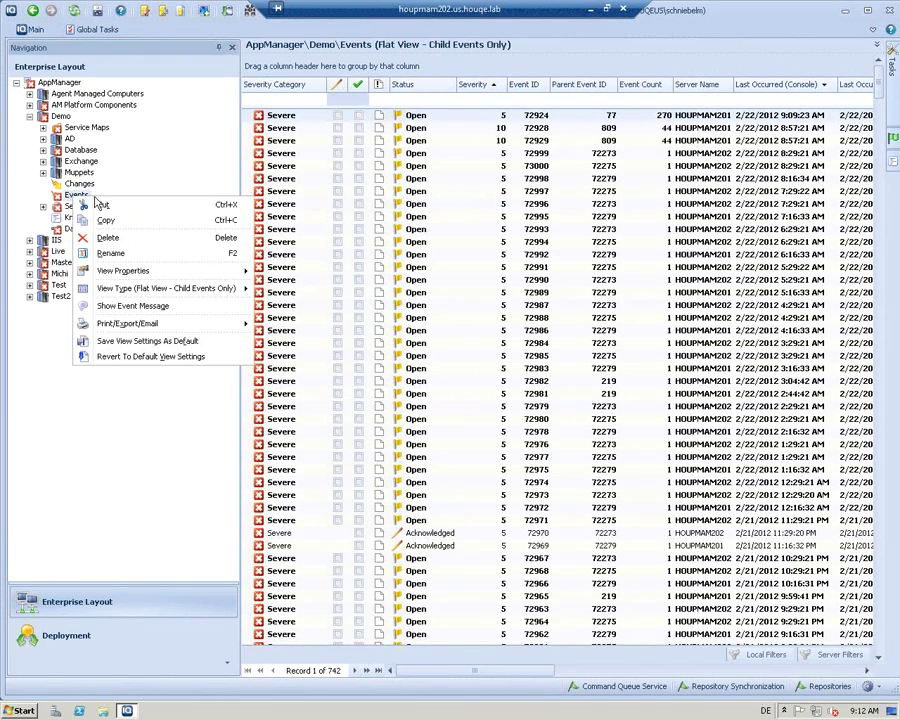
click(155, 308)
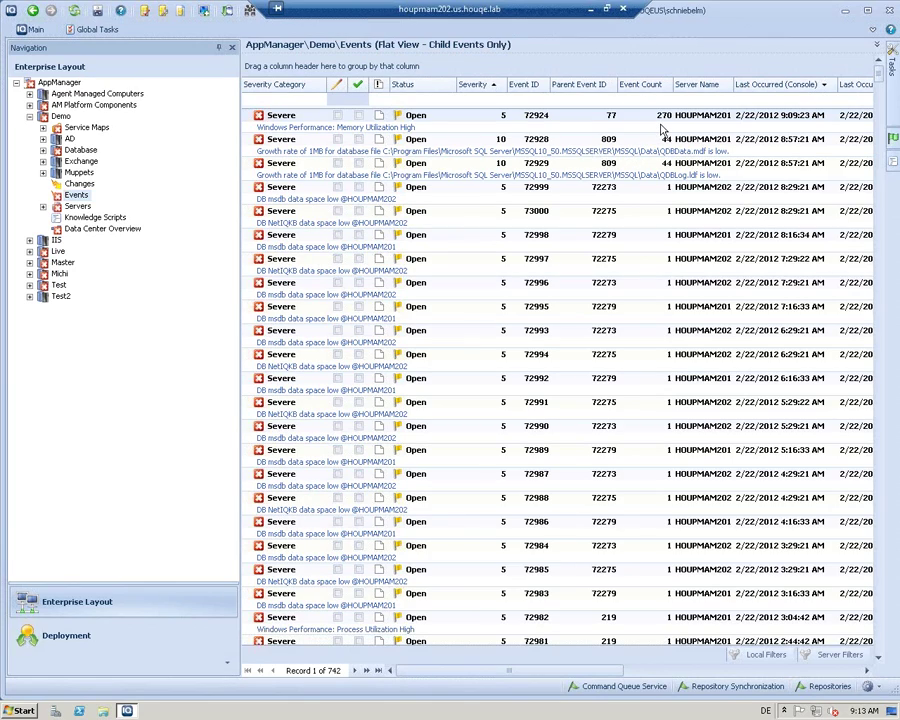
Step: Filter the child events by server name 201 and severity 10, and clear the filter again
click(691, 100)
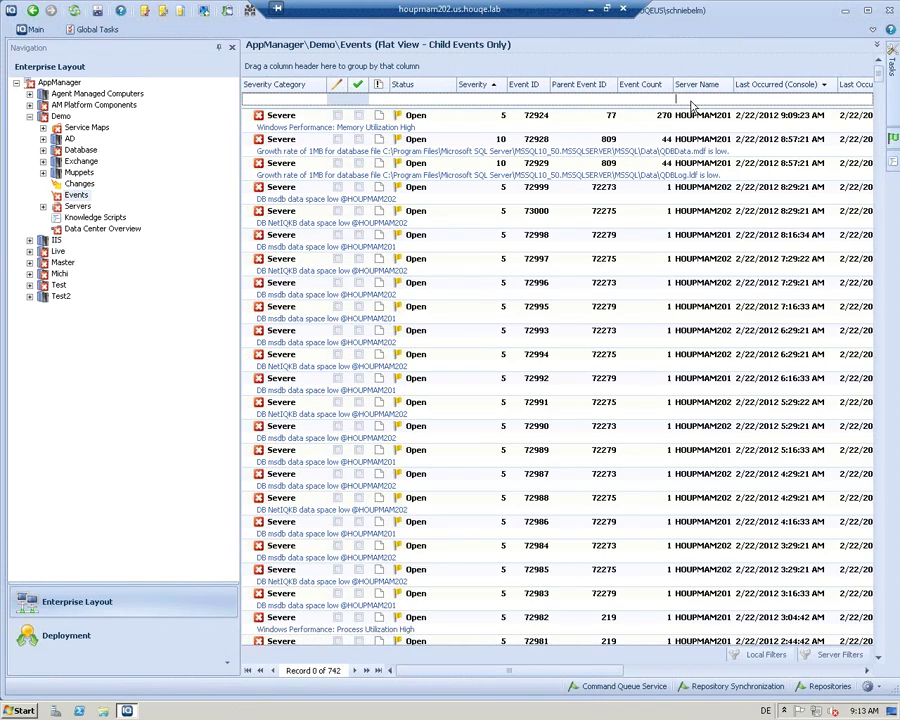
text(201)
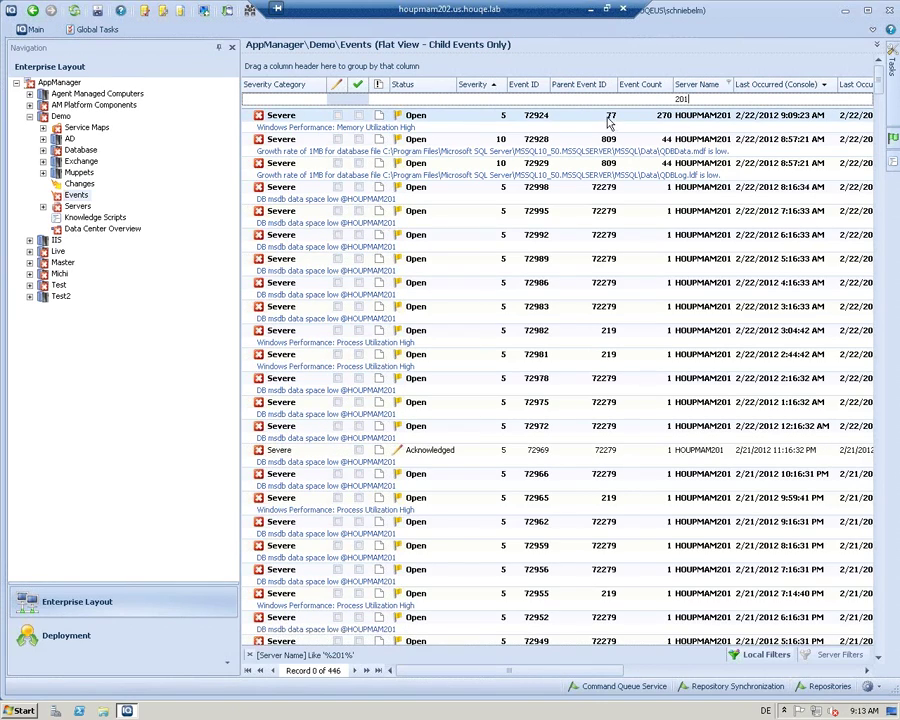
click(485, 99)
text(10)
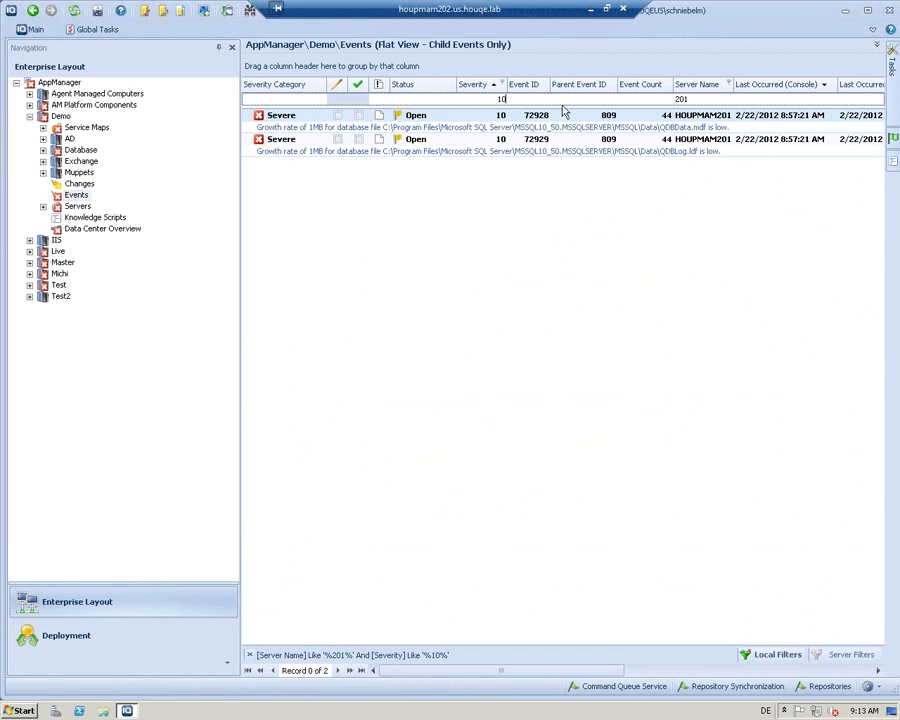
click(251, 656)
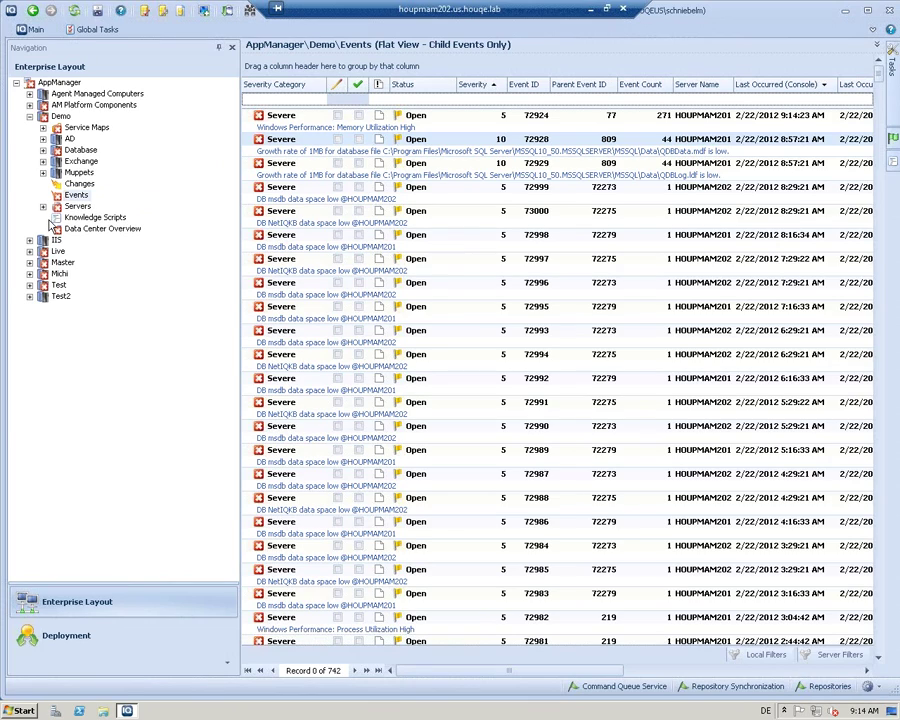
click(43, 207)
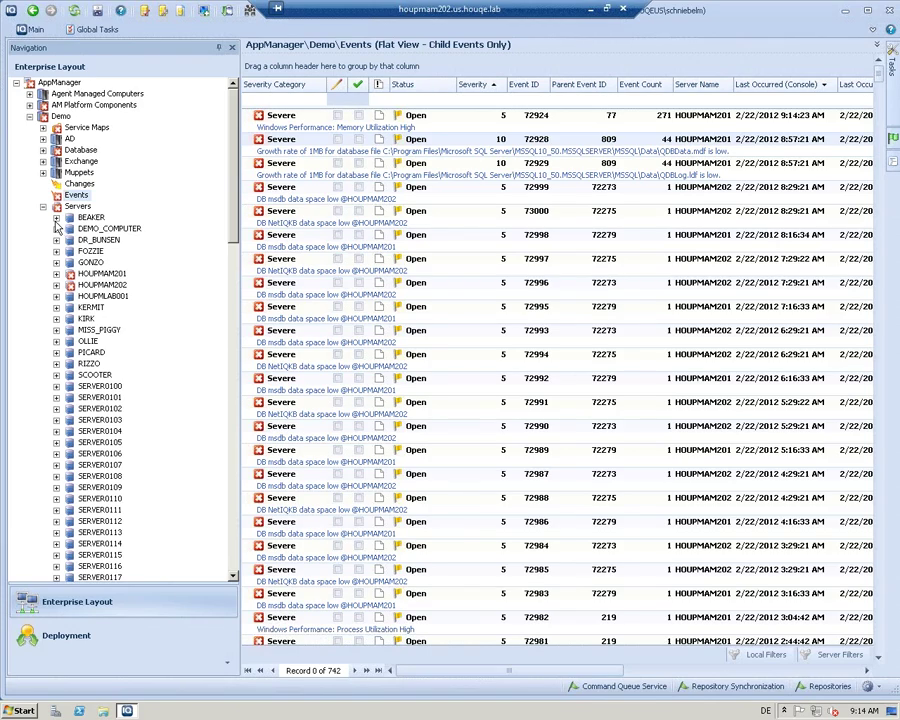
mouse_move(68, 214)
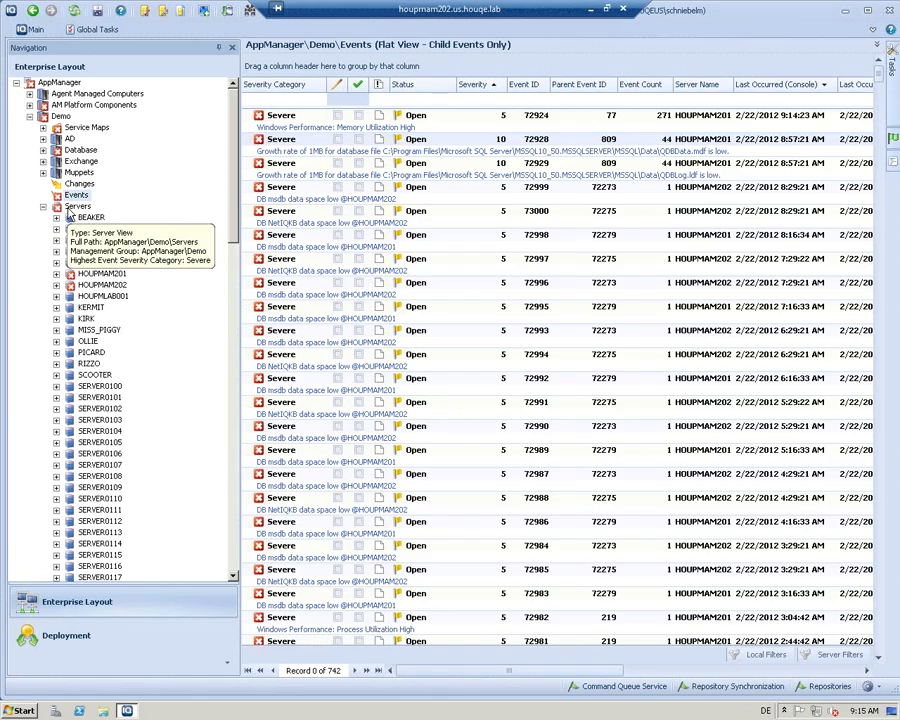
click(43, 208)
click(43, 208)
click(43, 208)
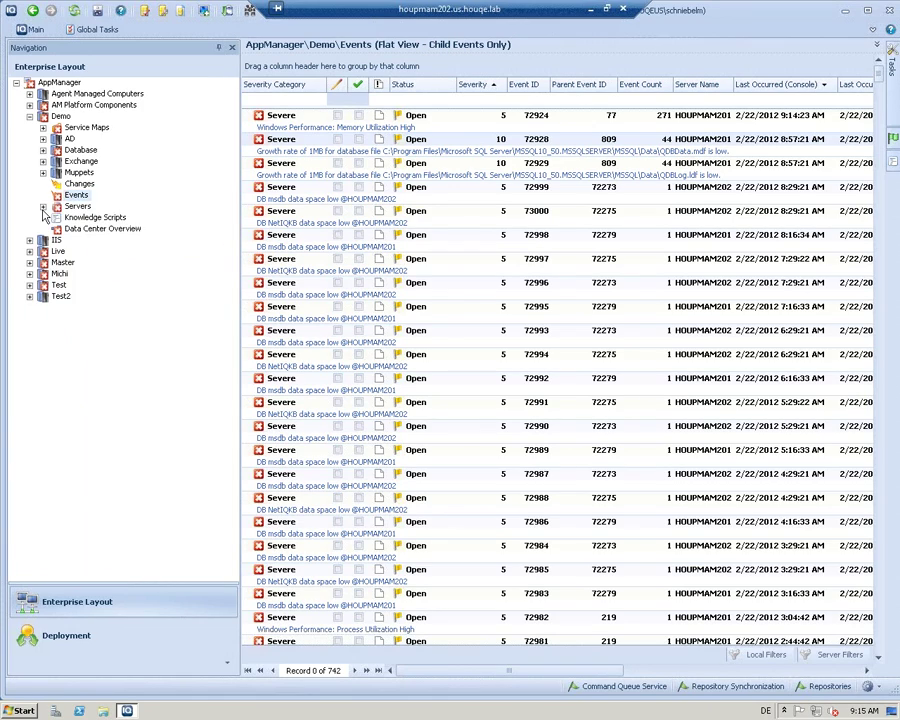
Step: Open the Demo group's Changes view to check configuration changes, and go back to its Events view
click(75, 192)
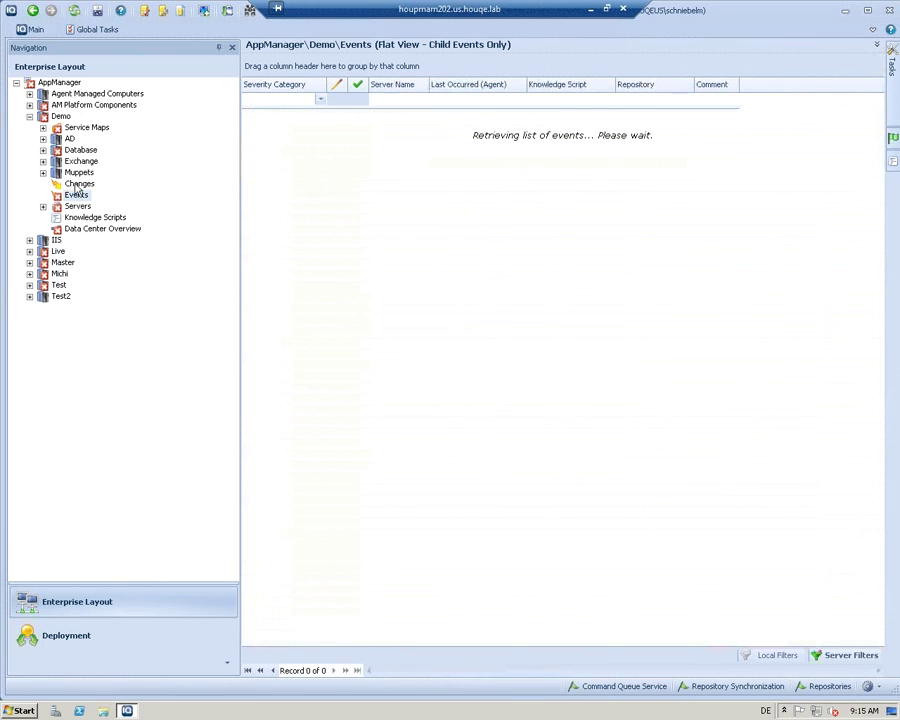
click(78, 184)
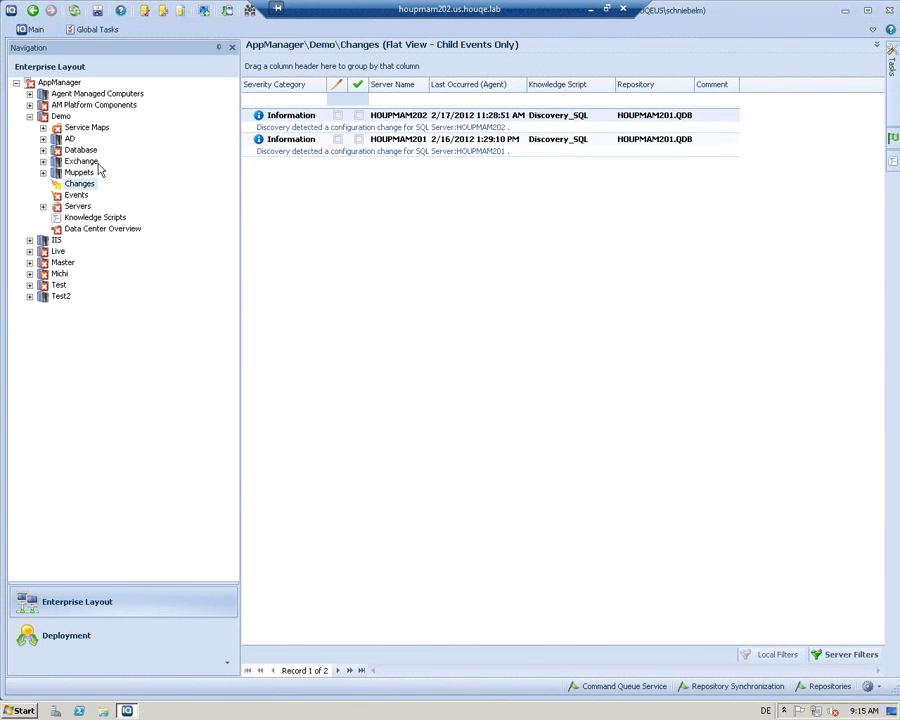
click(86, 197)
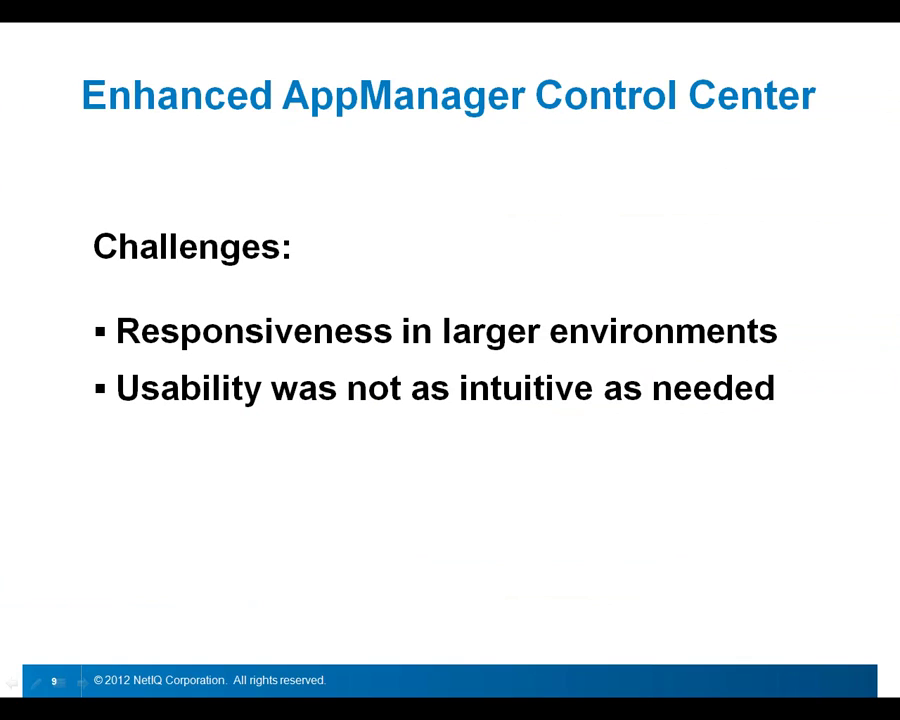
key(Right)
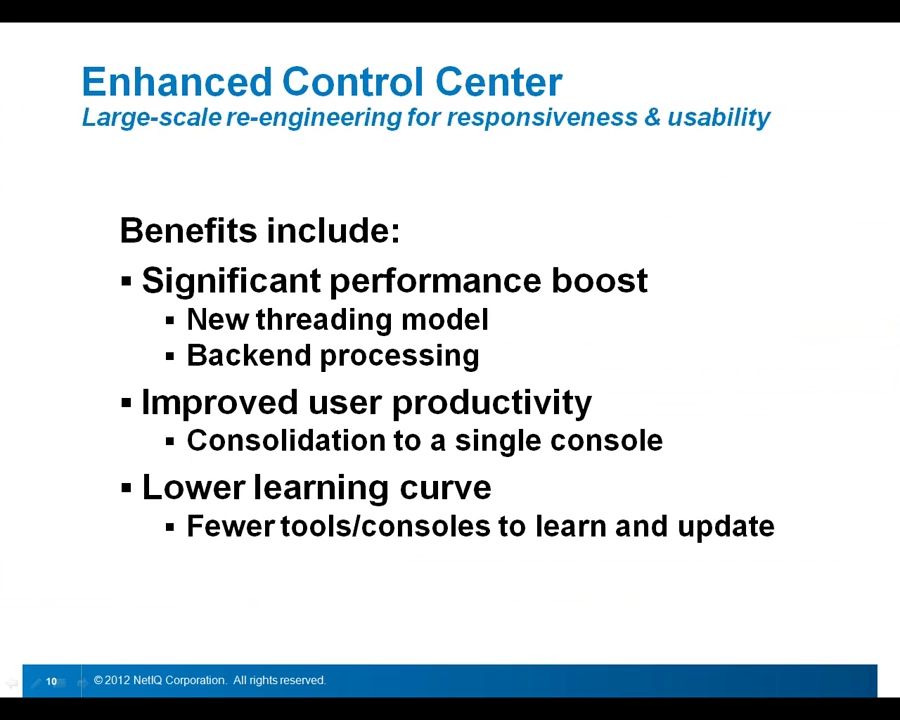
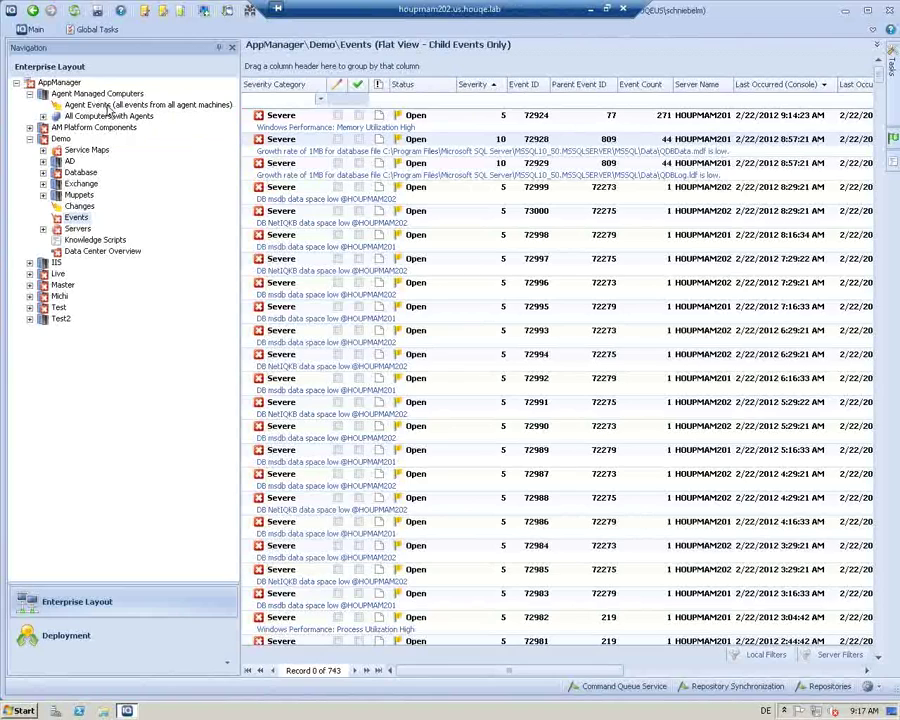
Step: Open the Agent Events view, review the properties of its child event, and close them without changes
click(105, 105)
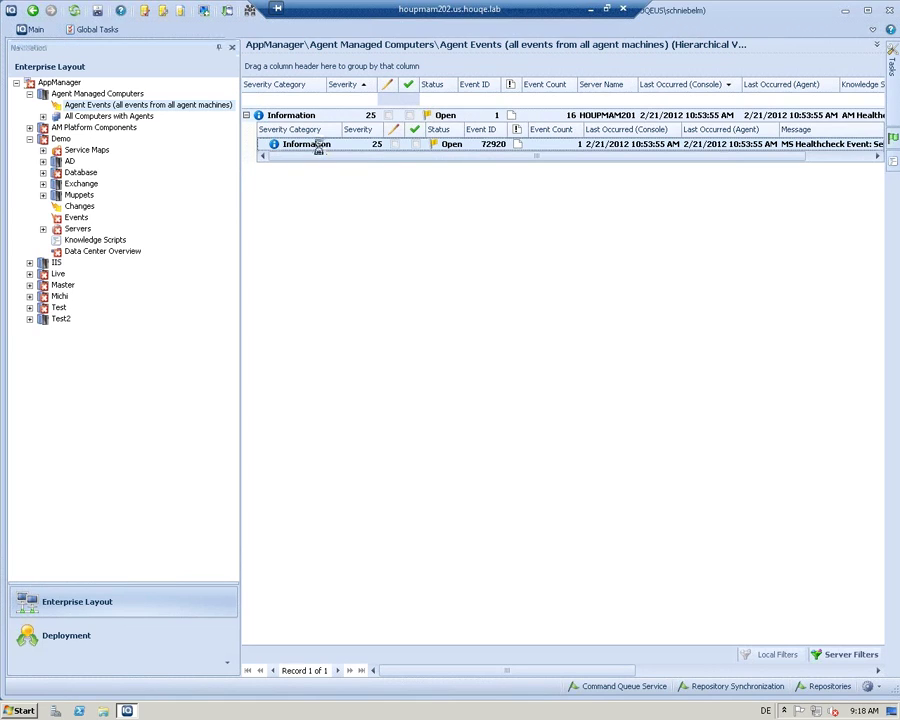
double_click(318, 145)
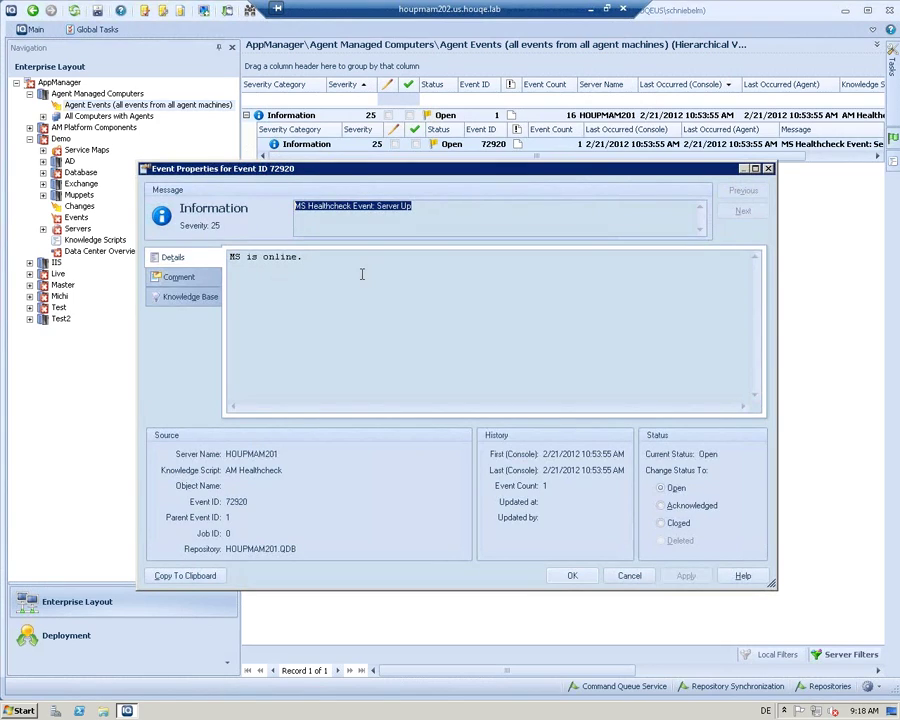
click(629, 576)
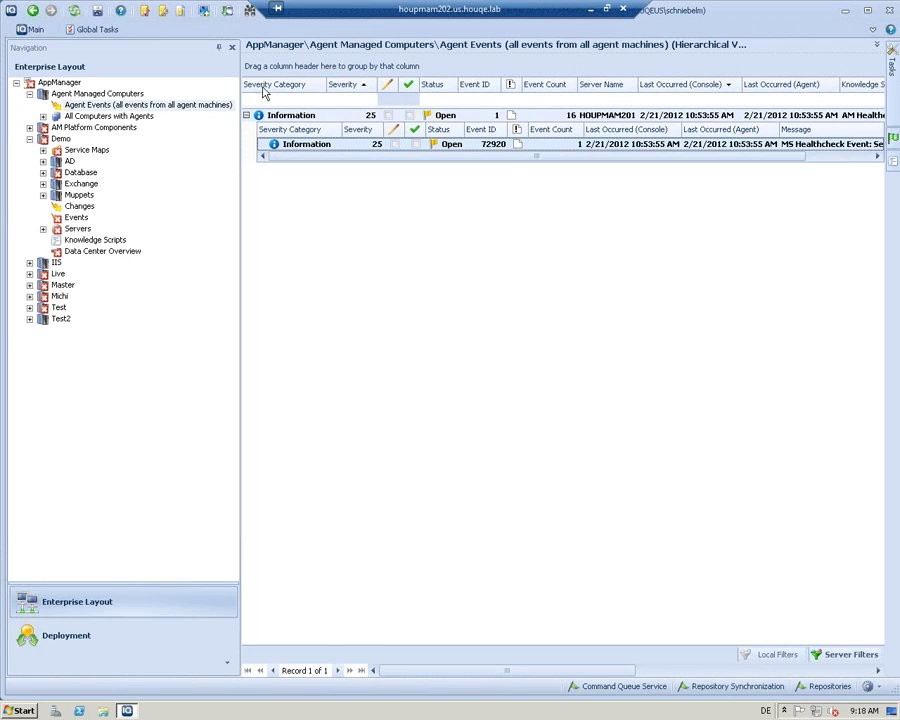
Step: Expand AM Platform Components and its AM Databases, CQS and Cache Manager, Deployment Service and Management Servers groups
click(30, 128)
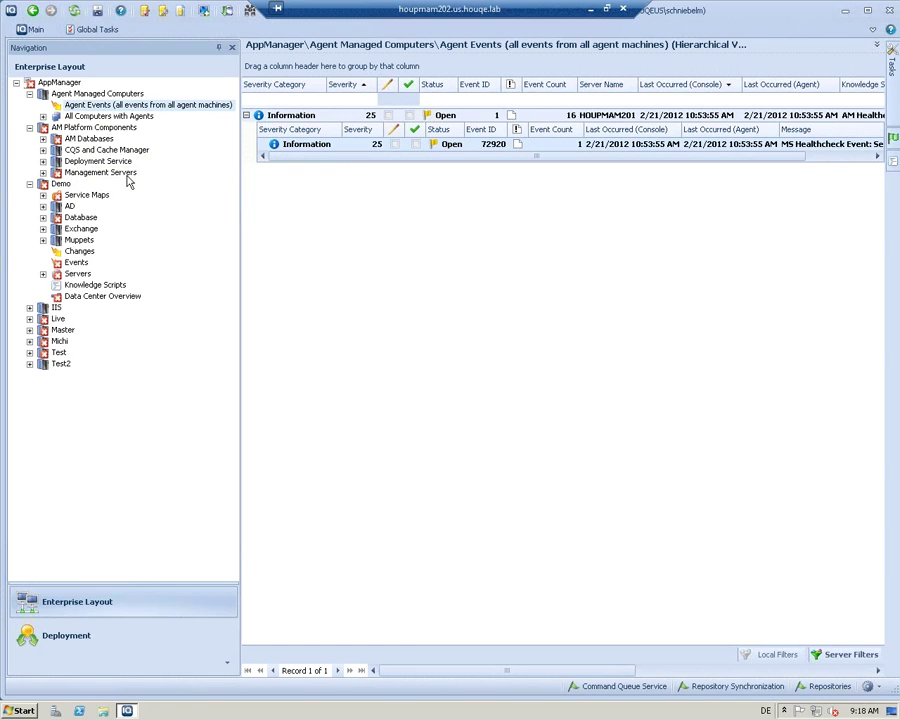
mouse_move(128, 180)
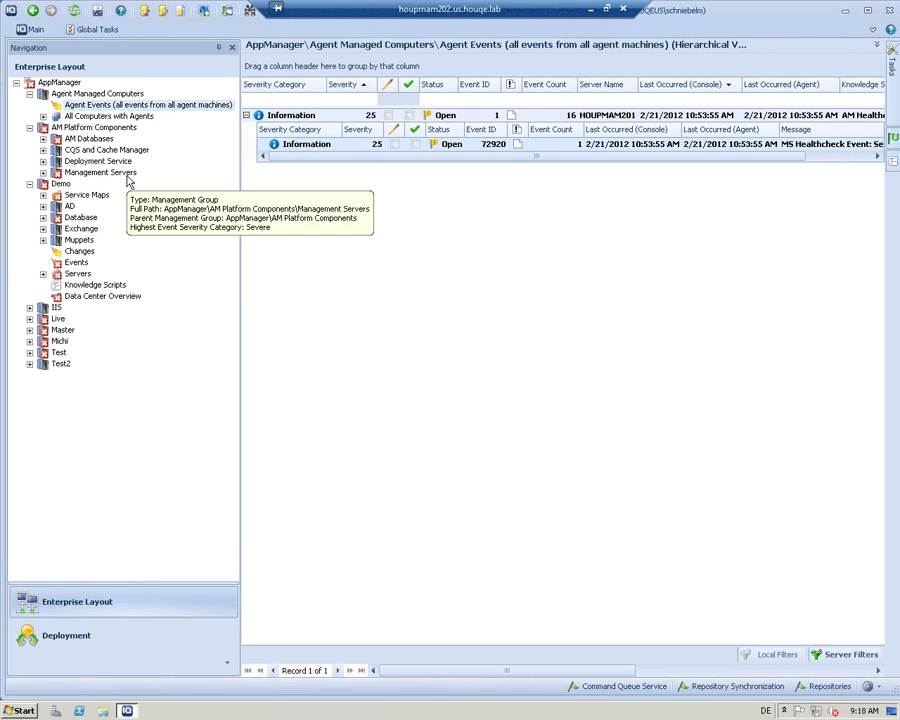
click(43, 138)
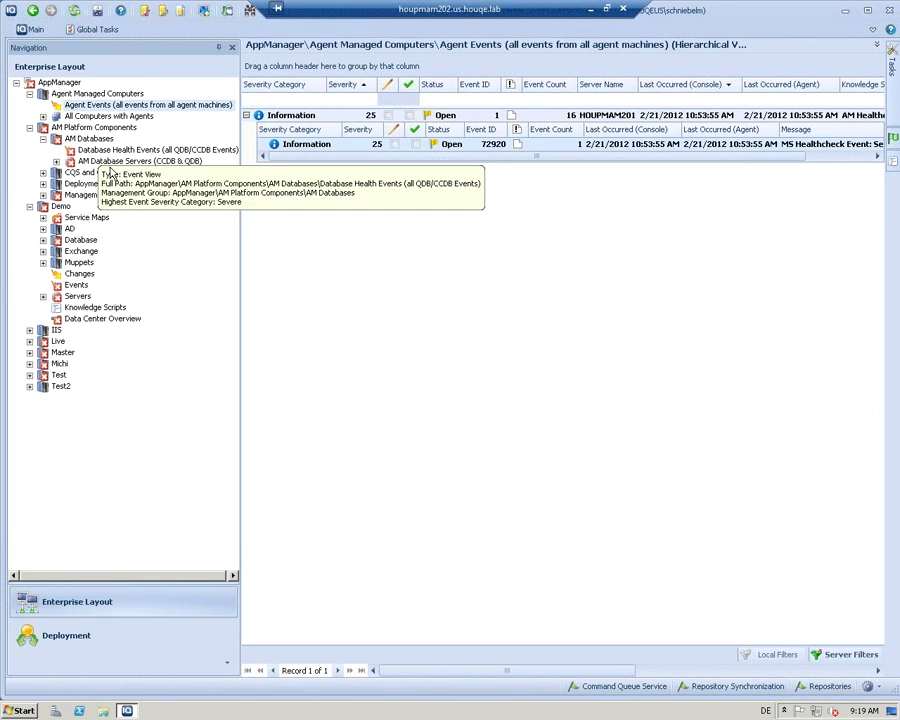
mouse_move(91, 180)
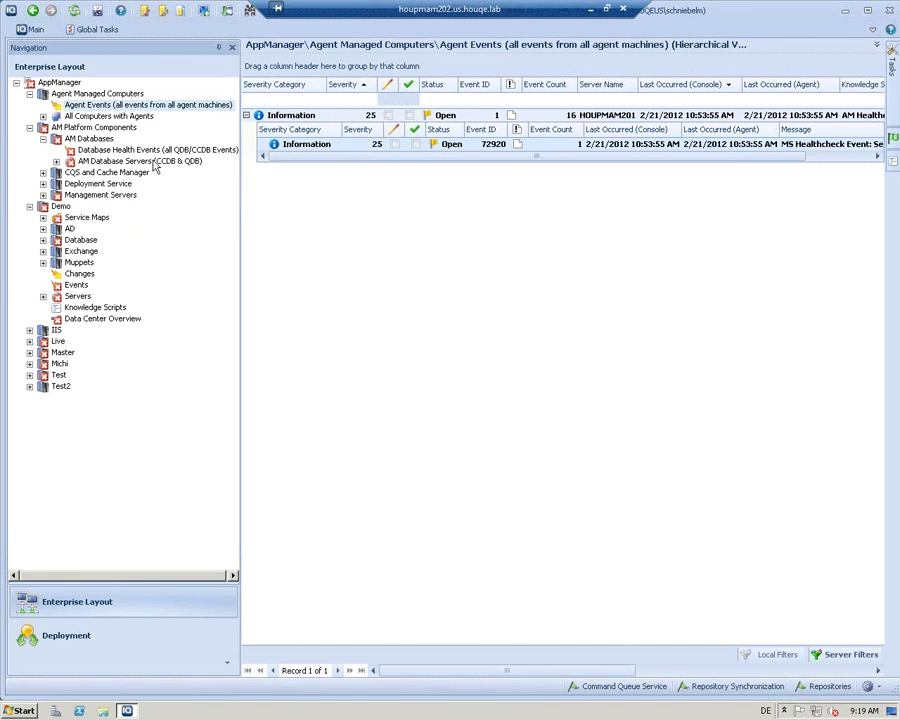
click(43, 173)
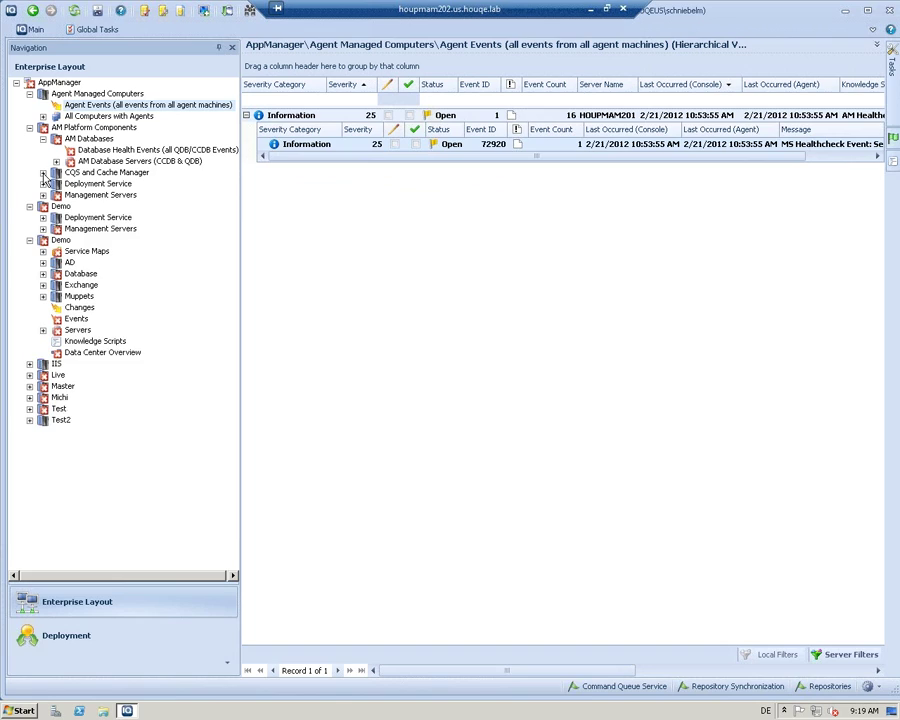
click(43, 217)
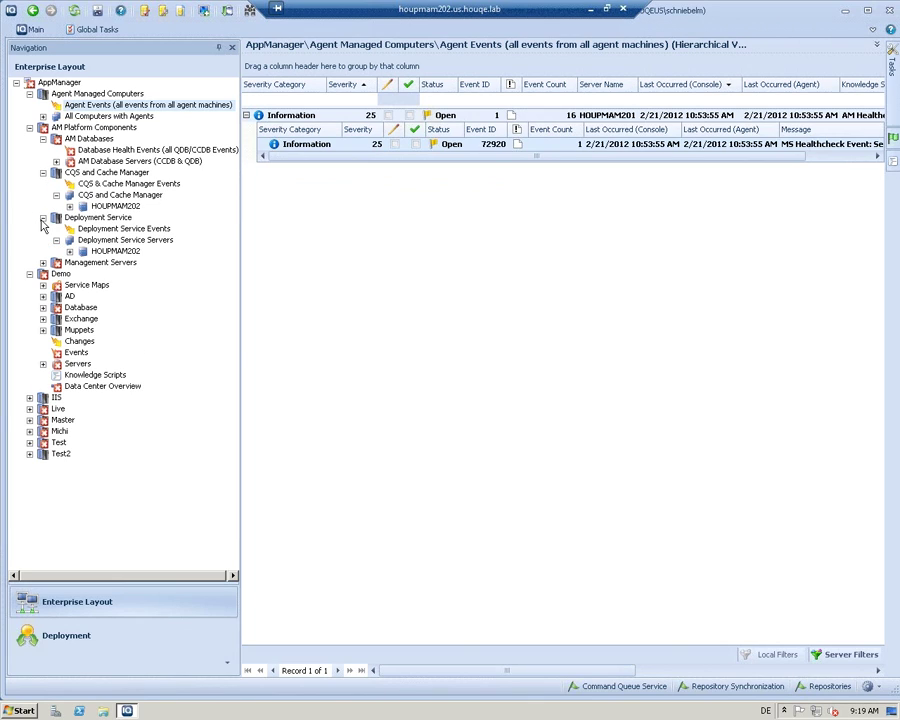
click(43, 263)
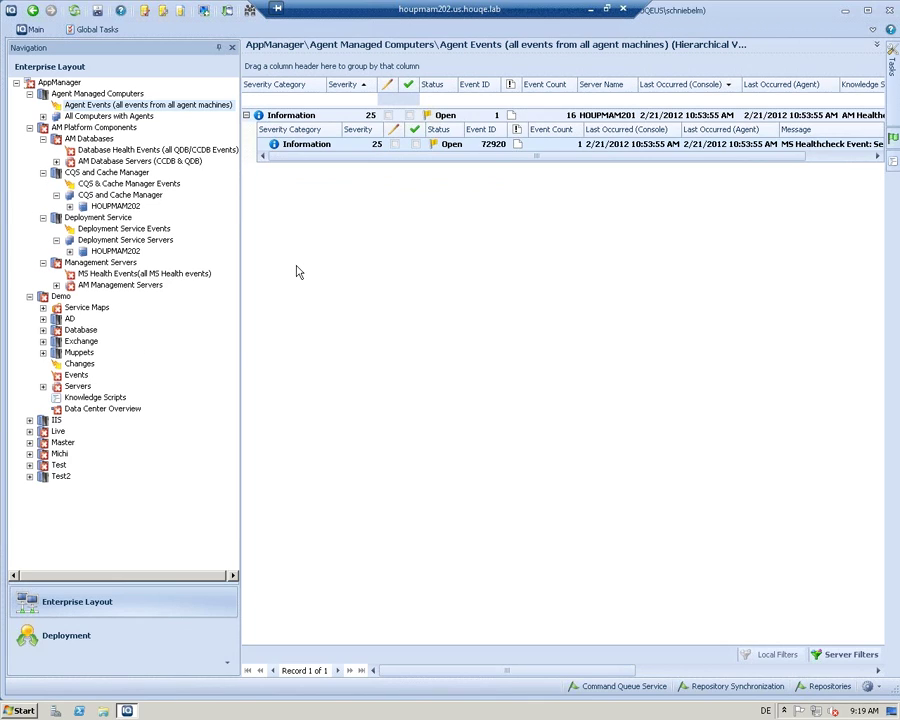
Step: Expand server HOUPMAM202 under AM Database Servers to examine its AppManager roles and AppManager services
click(56, 161)
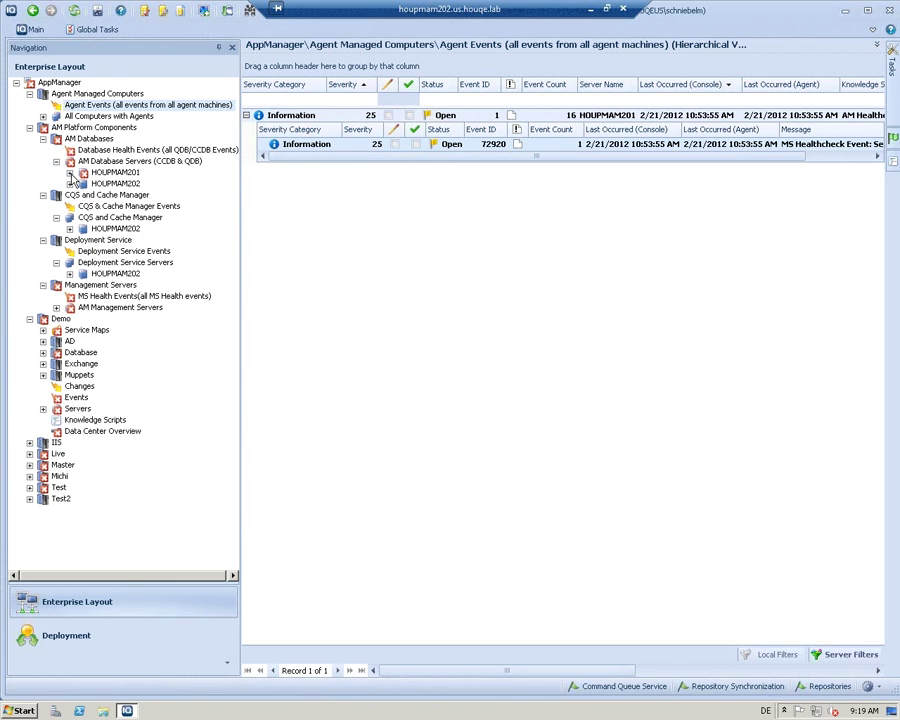
click(70, 185)
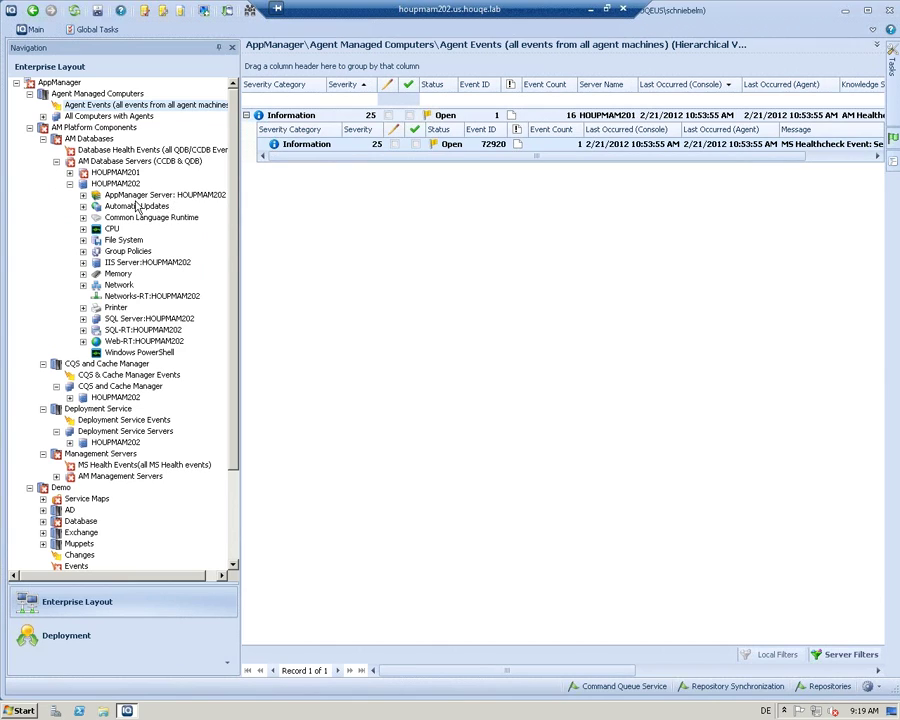
click(83, 195)
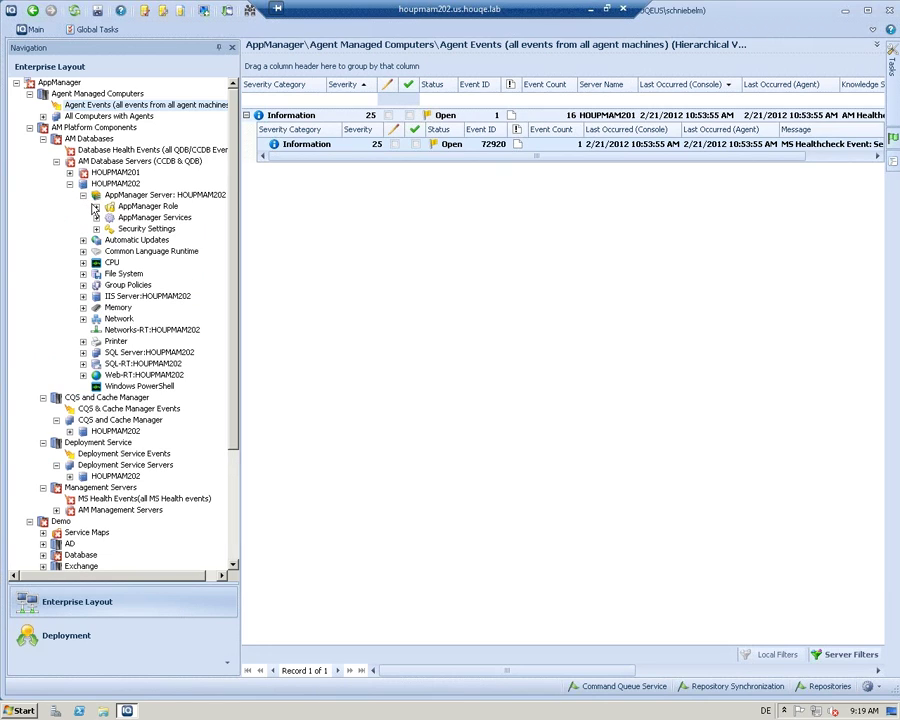
click(96, 207)
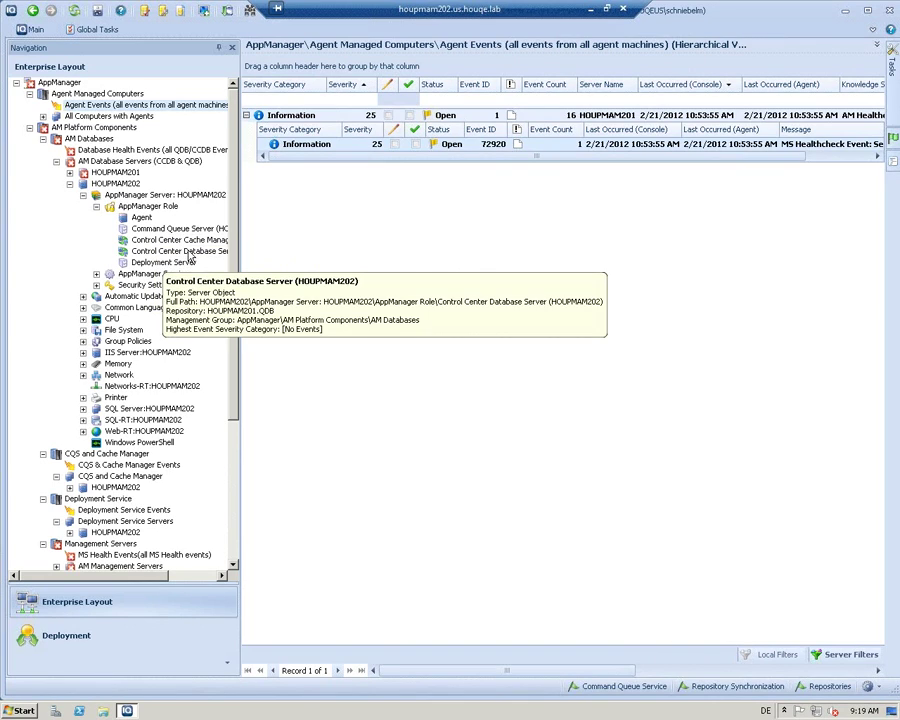
mouse_move(167, 268)
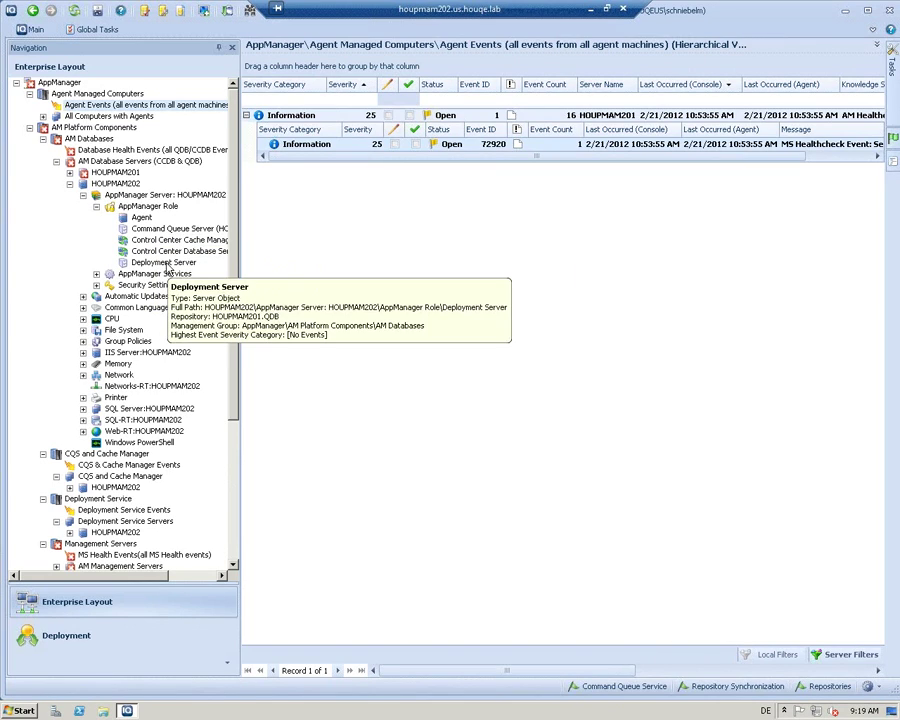
click(96, 273)
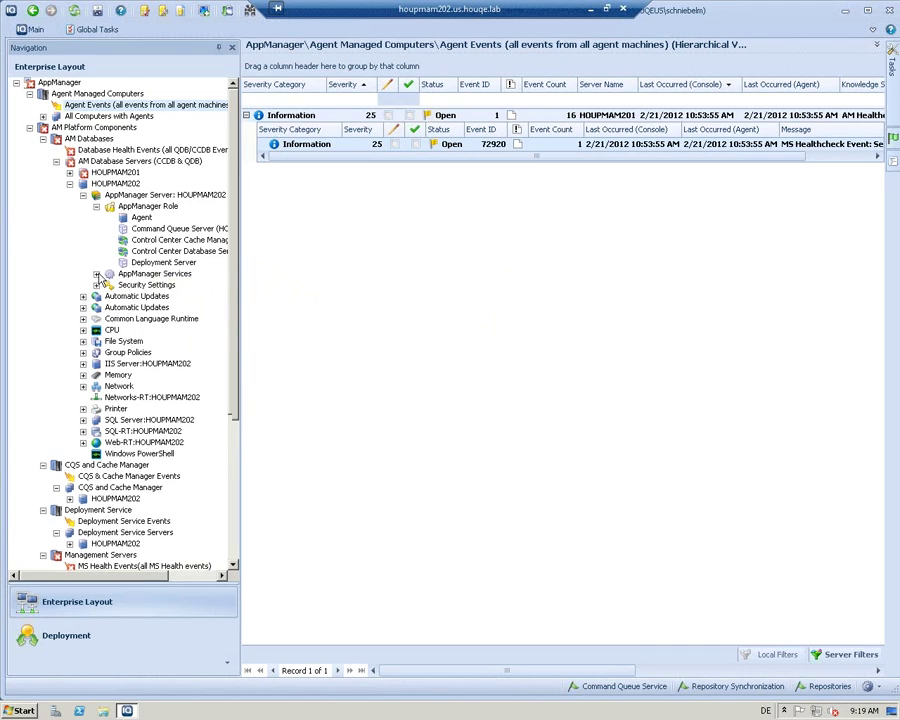
mouse_move(196, 323)
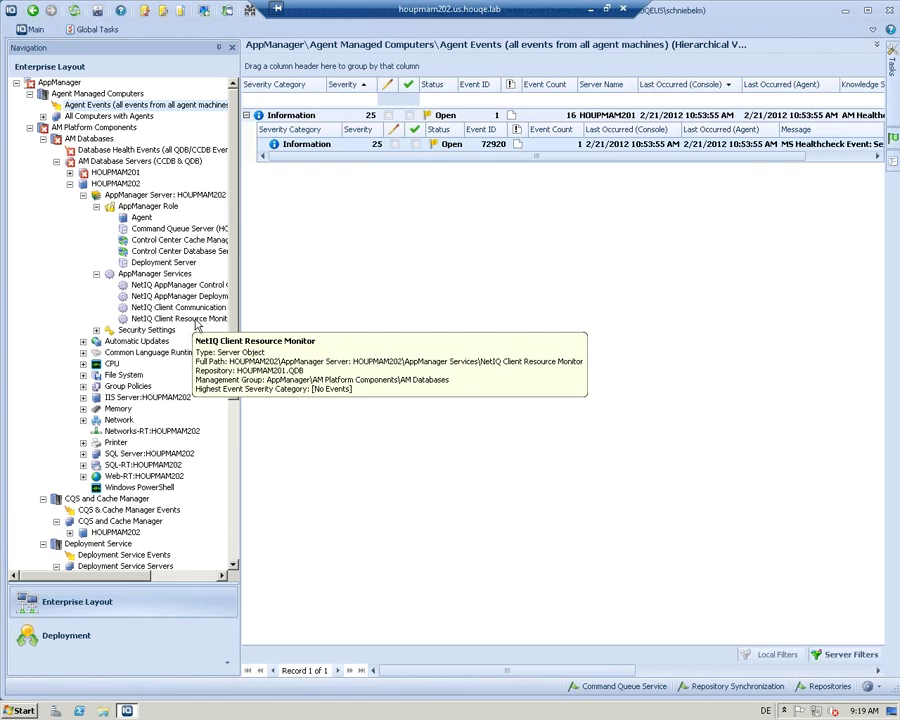
Step: Expand HOUPMAM202's Security Settings and view the details of Valid Management Servers
click(96, 330)
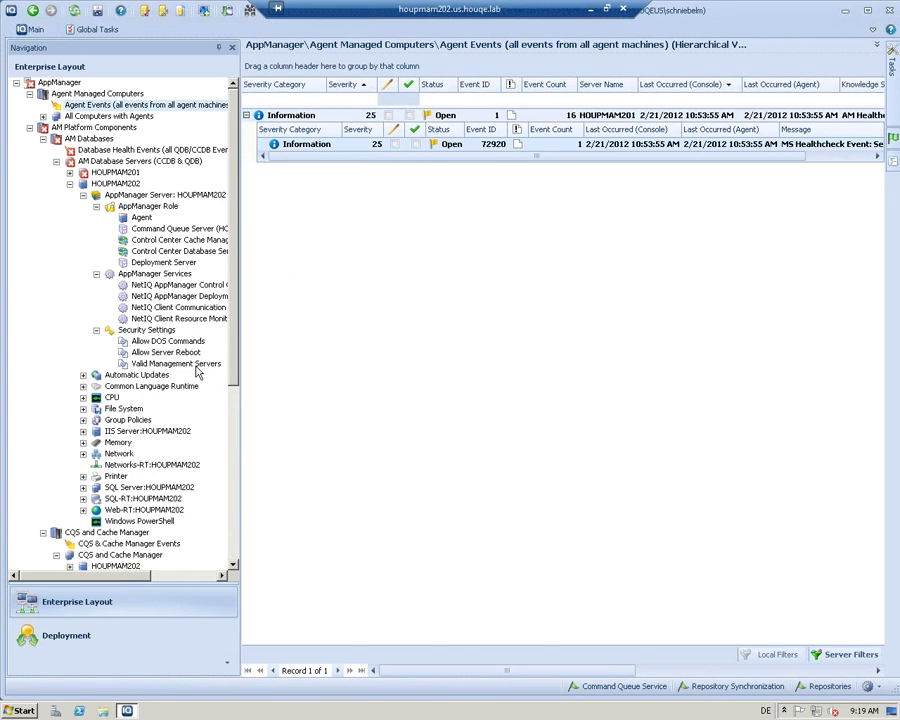
mouse_move(186, 371)
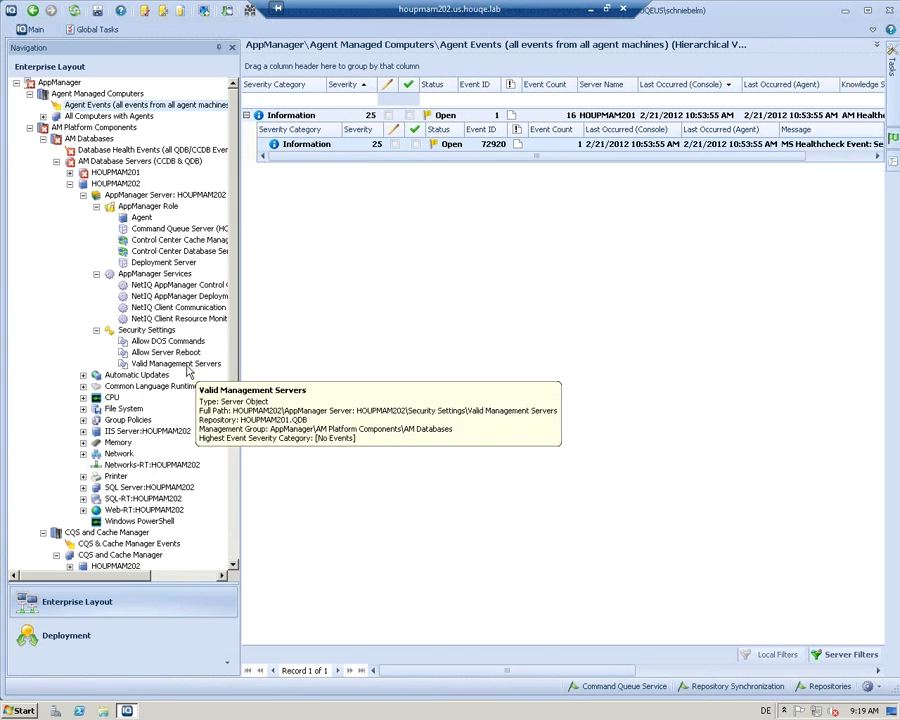
click(168, 363)
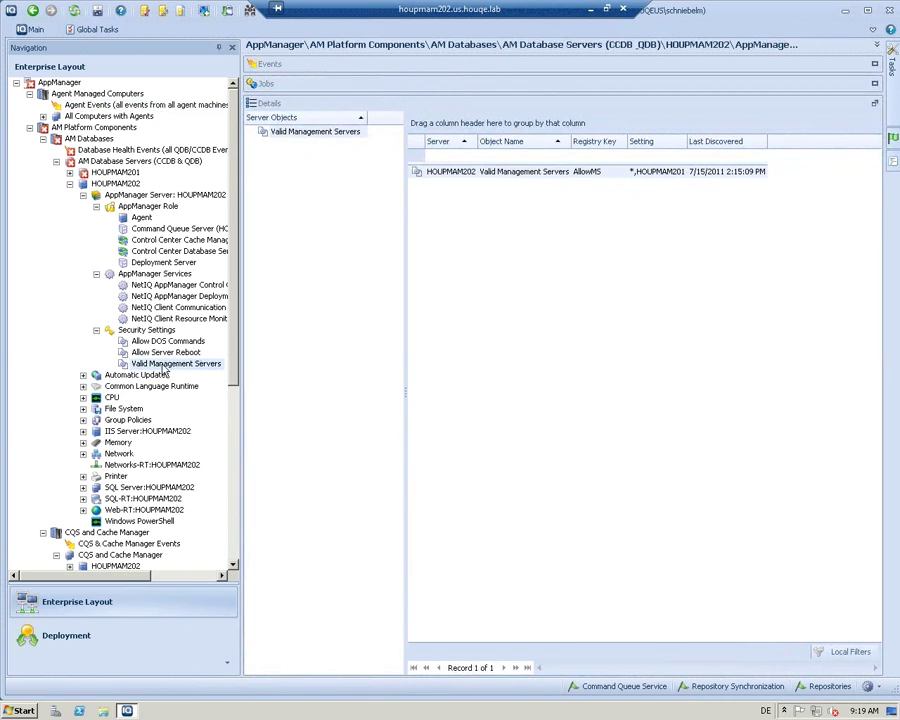
Step: Collapse HOUPMAM202's Security Settings, AppManager Services, AppManager Role and AppManager Server branches, up to the server itself
click(96, 330)
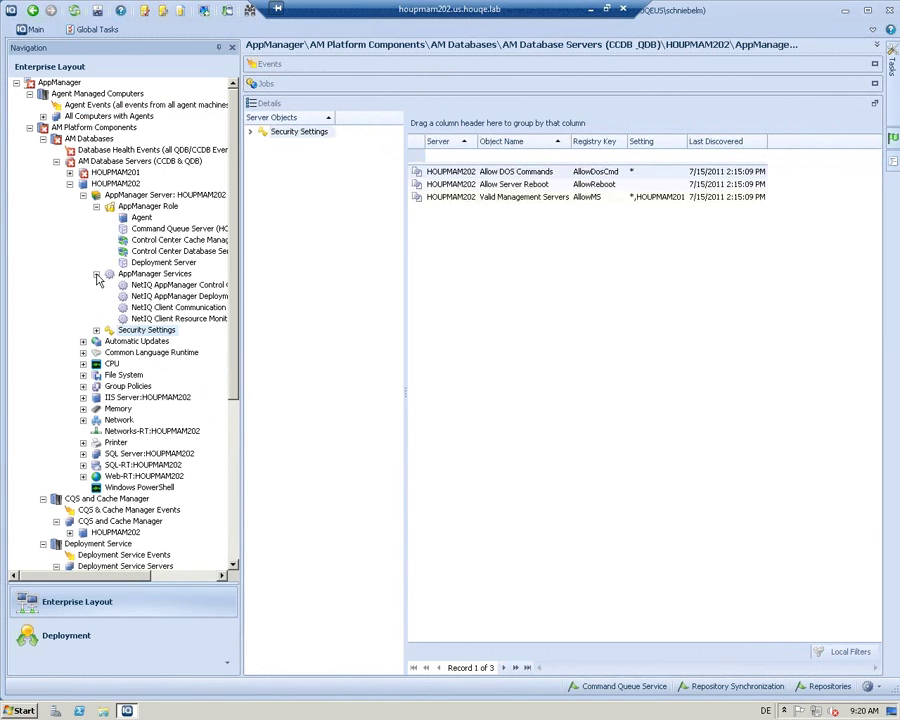
click(96, 274)
click(96, 206)
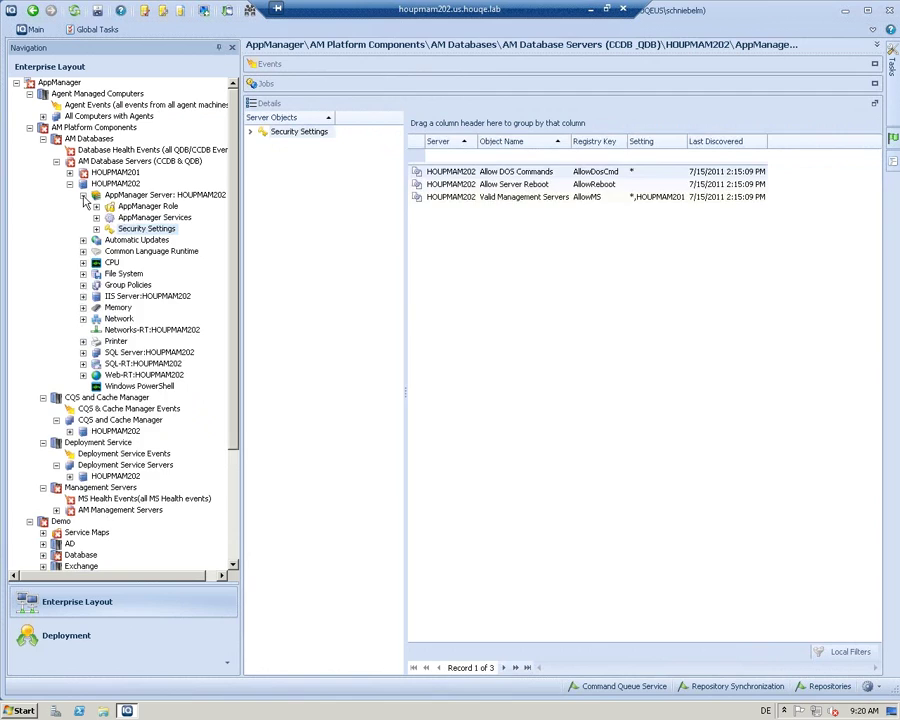
click(83, 194)
click(69, 185)
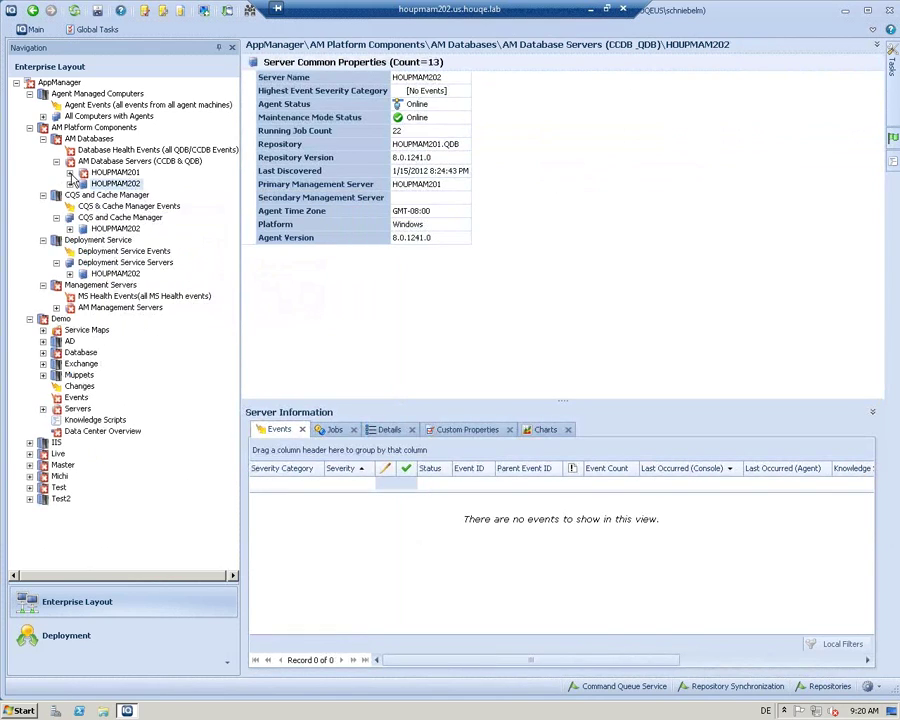
Step: Open the Database Health Events view, review the QDBLog.ldf growth rate event's details and recommended growth rate, and close its properties
click(88, 149)
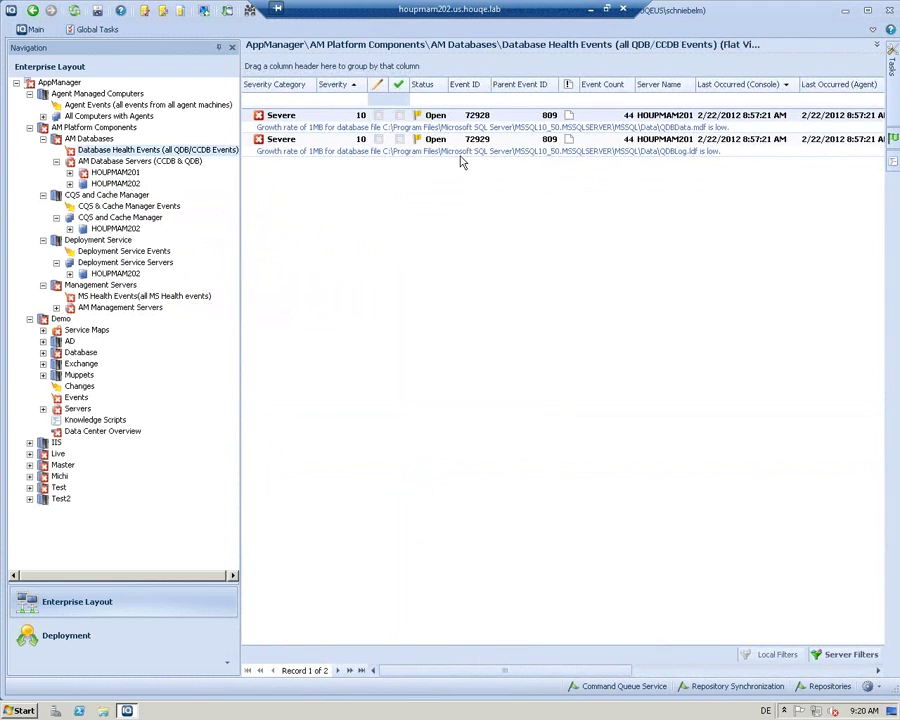
double_click(454, 155)
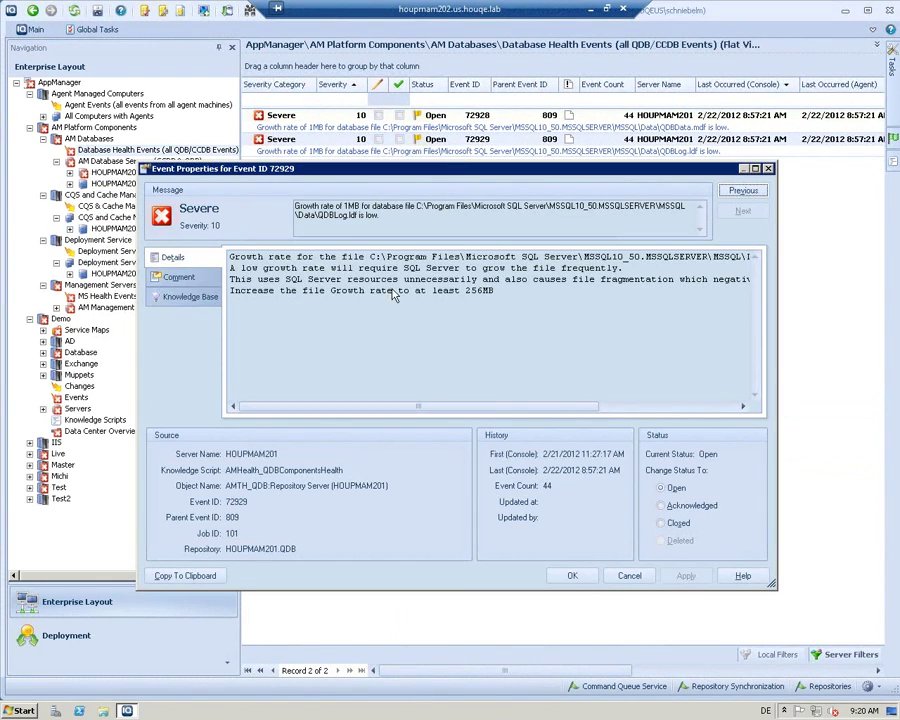
drag(421, 412, 396, 416)
drag(465, 290, 492, 305)
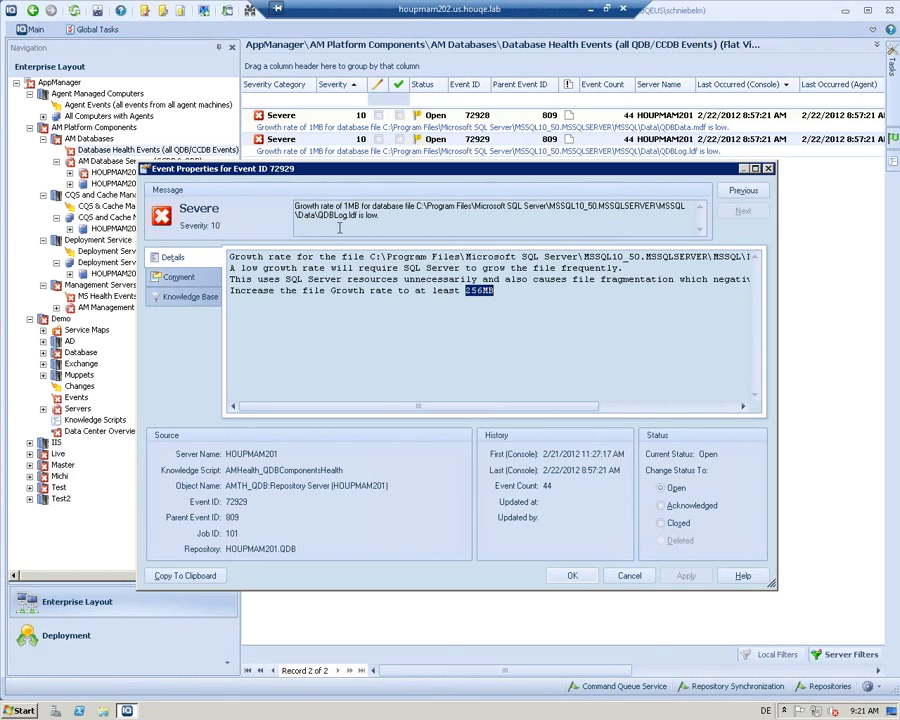
click(768, 168)
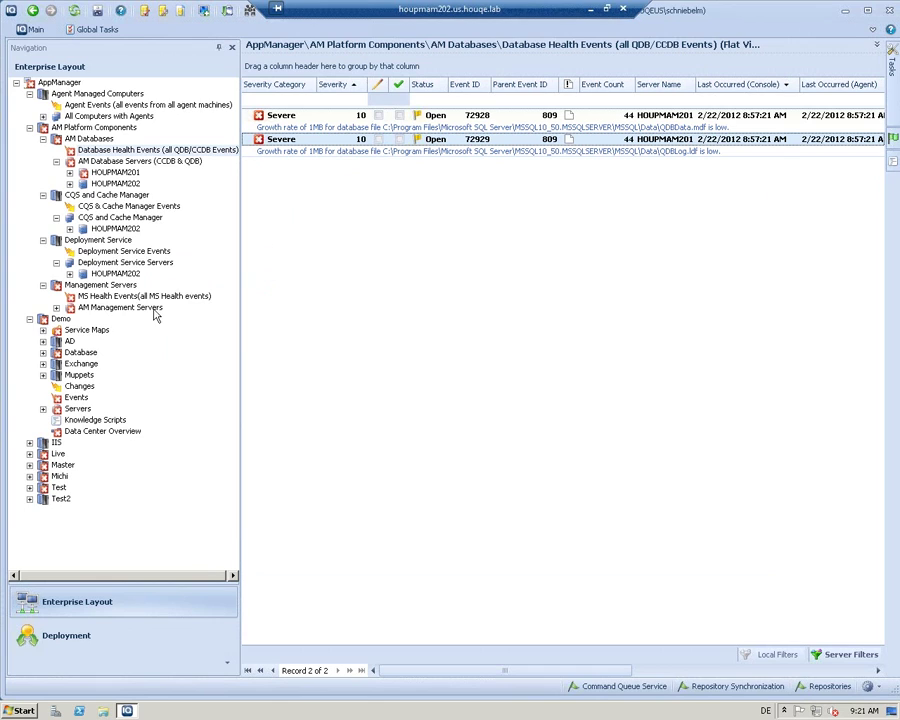
Step: Open the Demo group's Knowledge Scripts view and collapse the AD-RT and DEMO categories
click(105, 420)
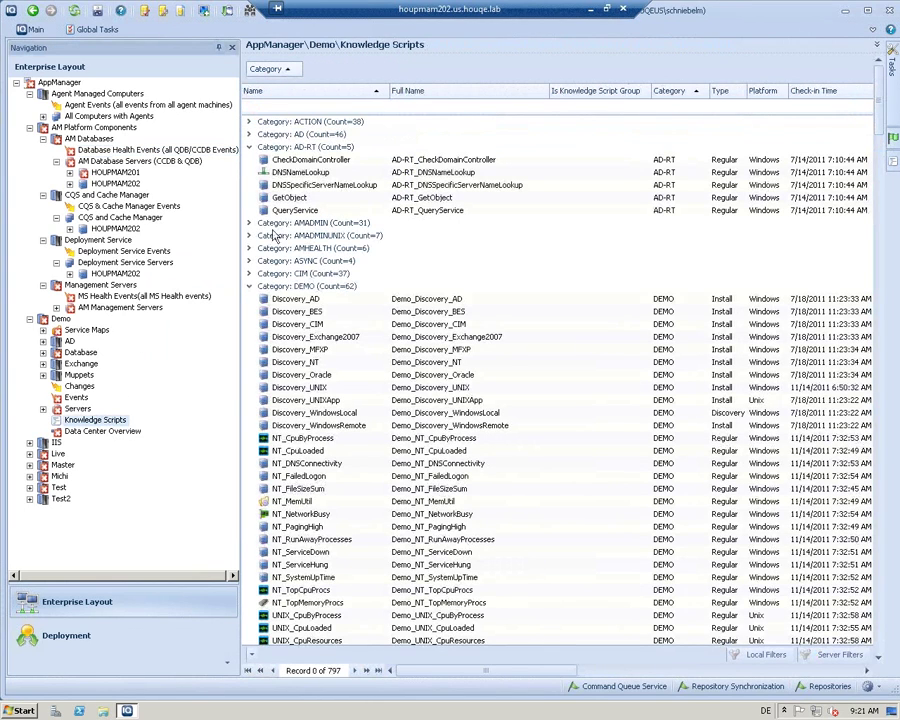
click(249, 147)
click(251, 223)
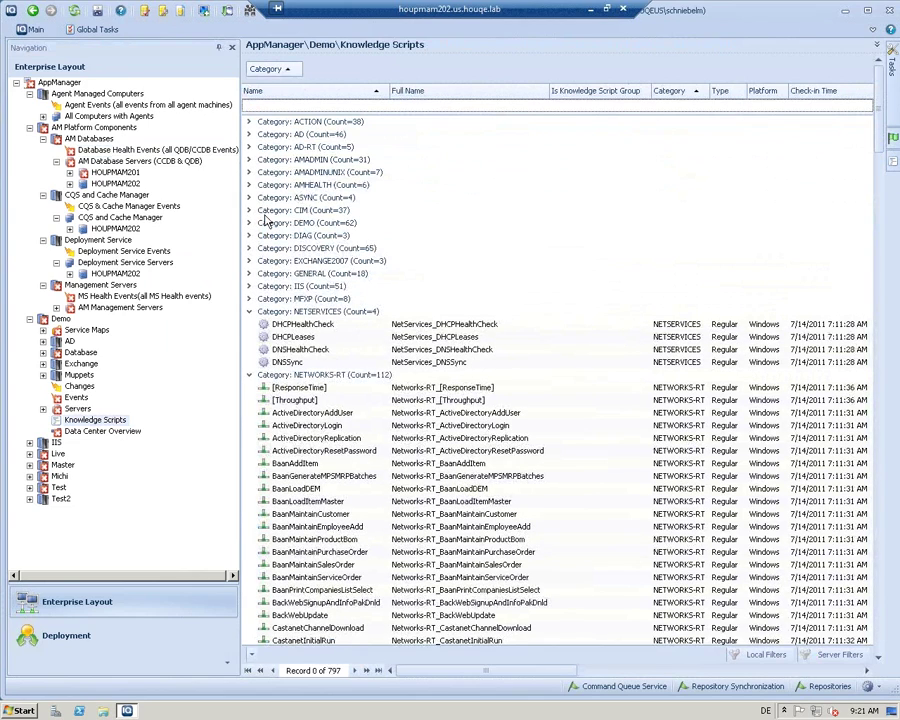
click(272, 313)
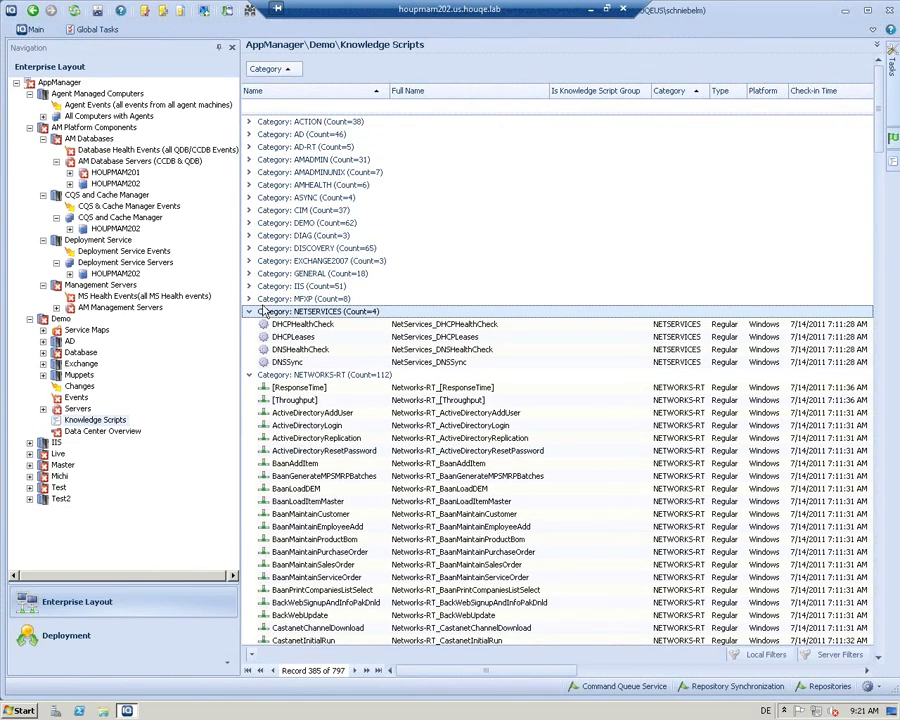
Step: Expand the AMHEALTH category with NETSERVICES and NETWORKS-RT collapsed, and select the HeartbeatWin script
click(250, 186)
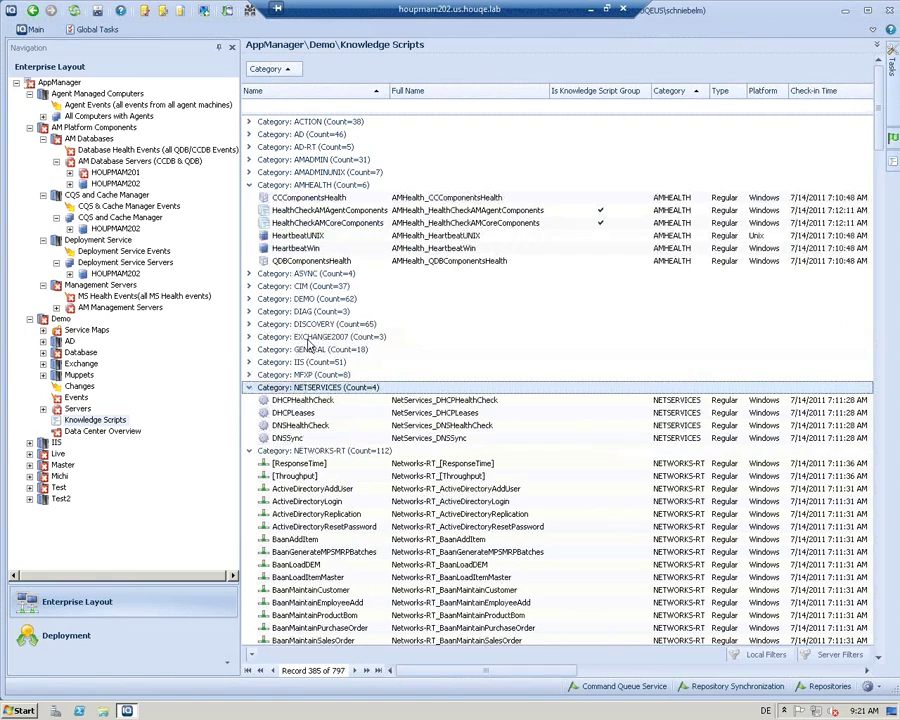
click(252, 386)
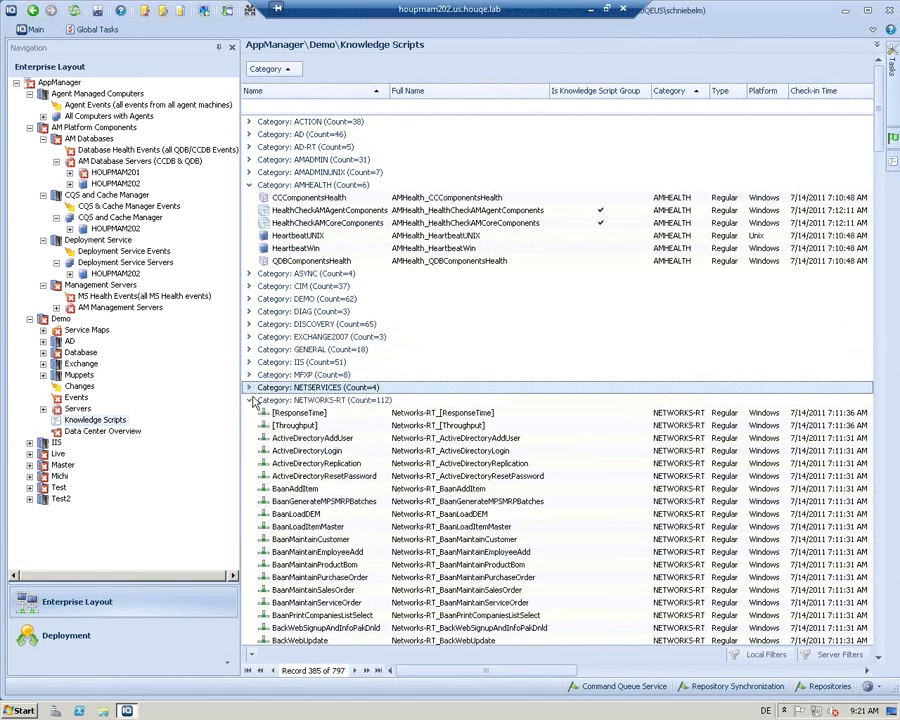
click(251, 400)
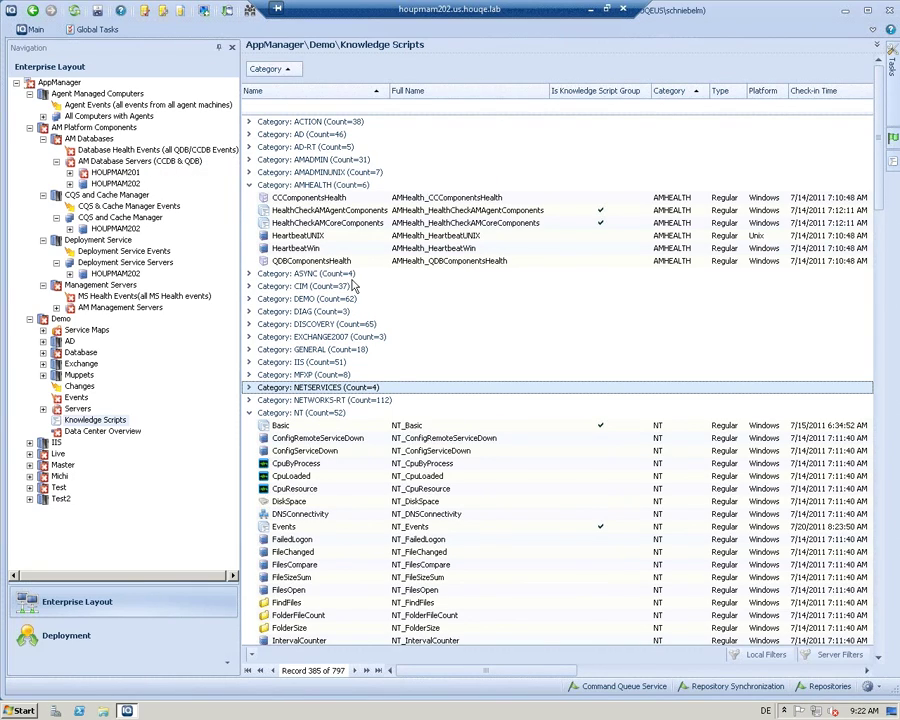
click(285, 249)
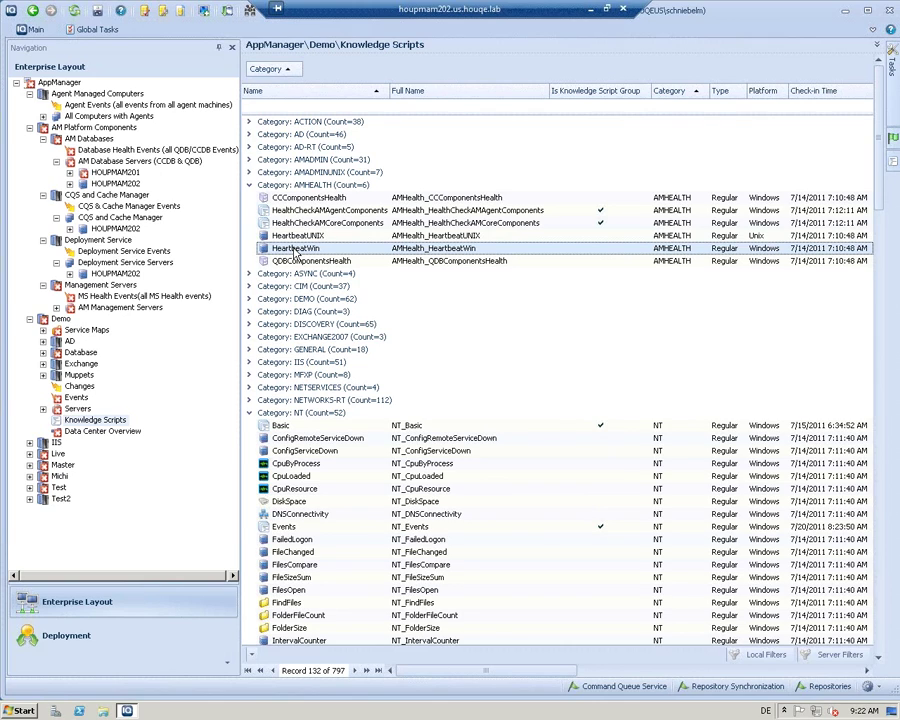
Step: Open the HeartbeatWin script's properties, review its heartbeat investigation steps and individual job monitoring options, and close them without saving
double_click(295, 249)
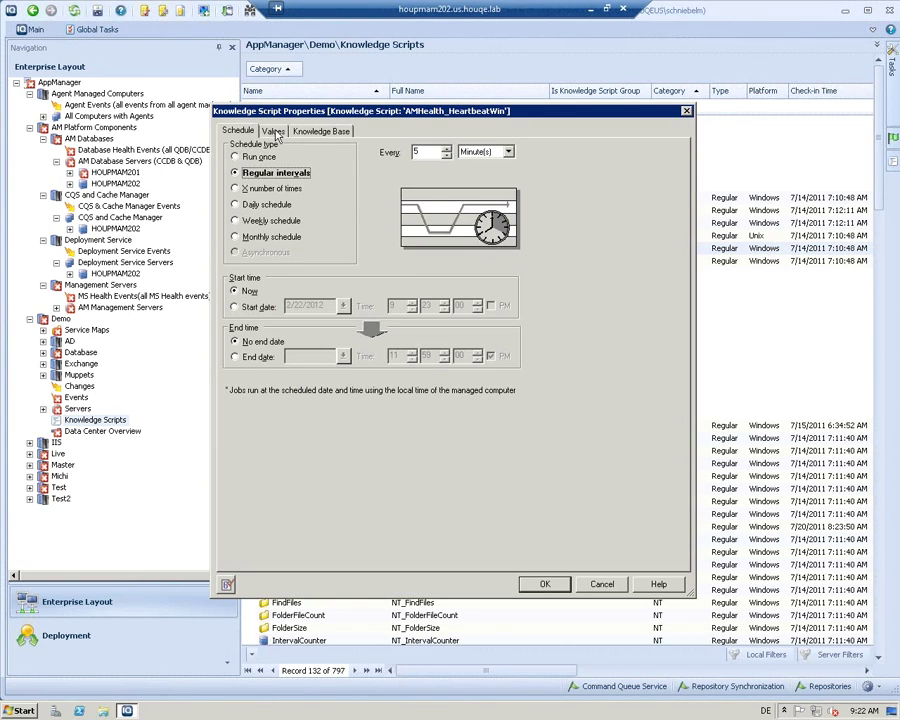
click(274, 133)
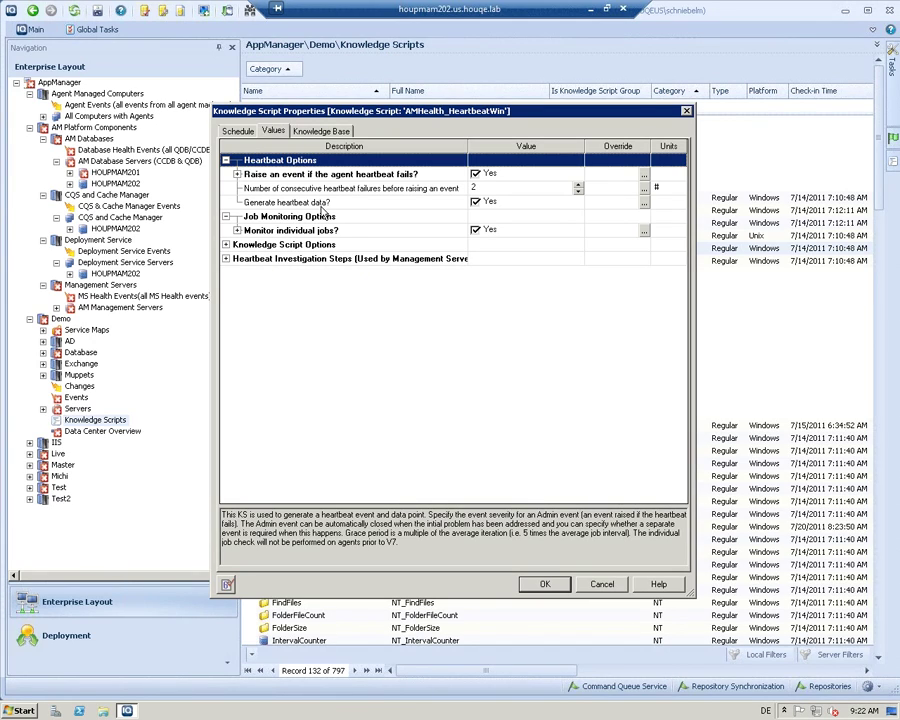
click(227, 259)
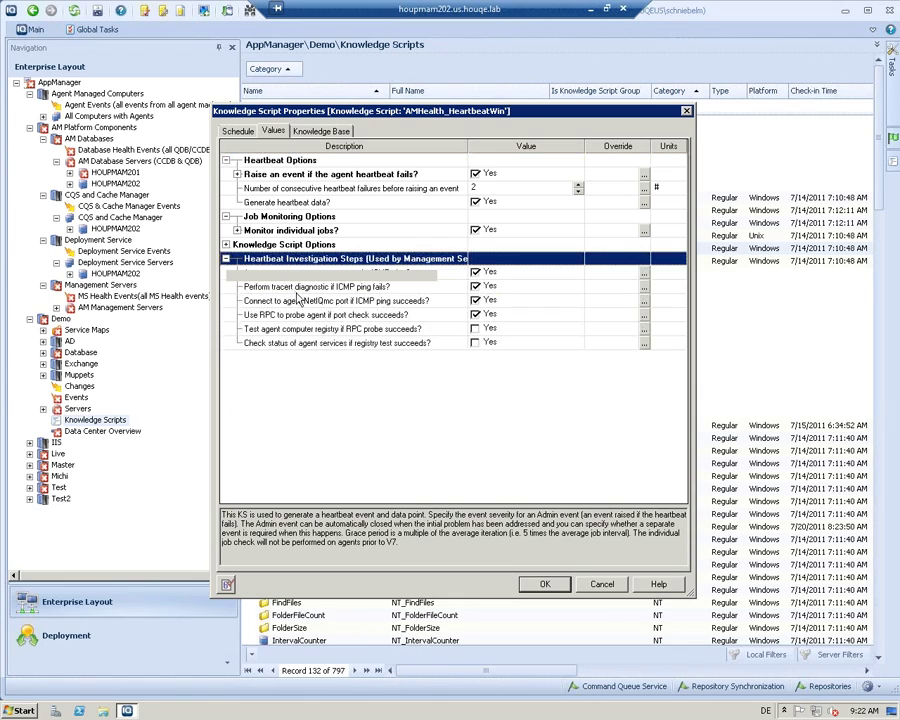
click(298, 288)
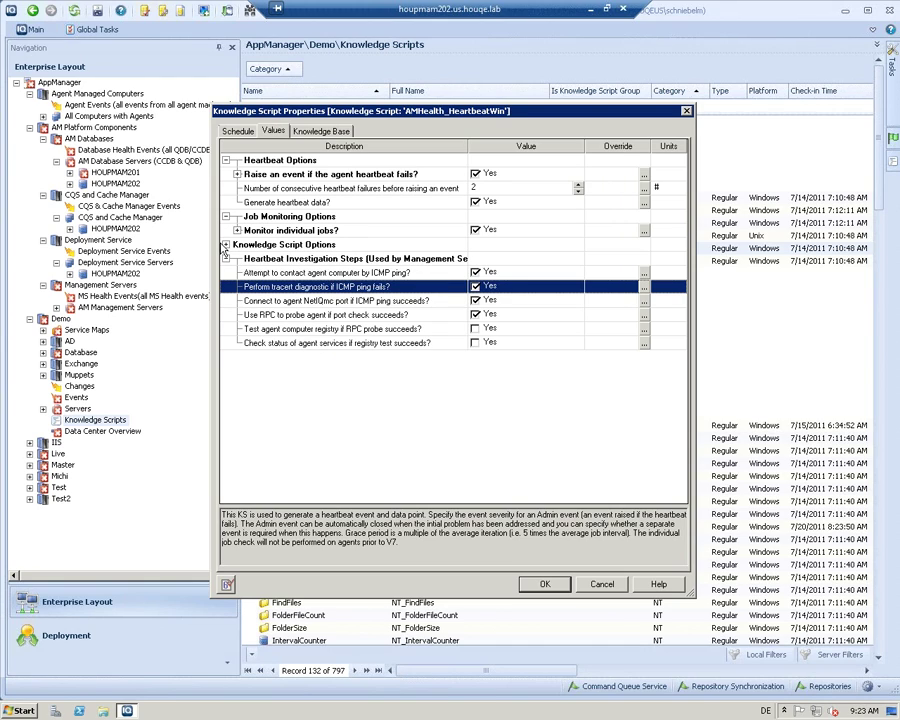
click(237, 230)
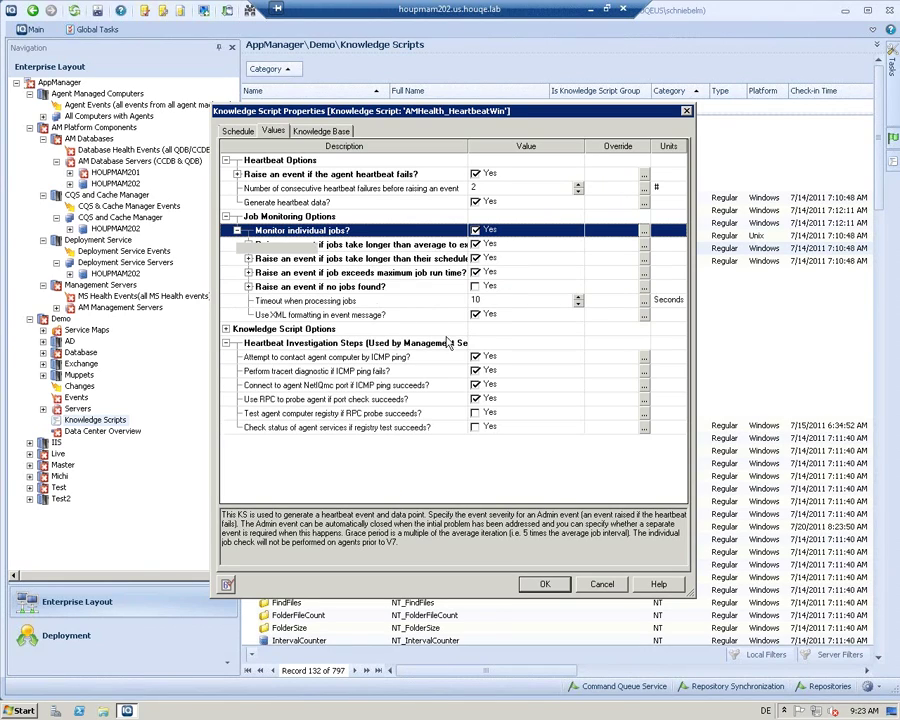
click(358, 300)
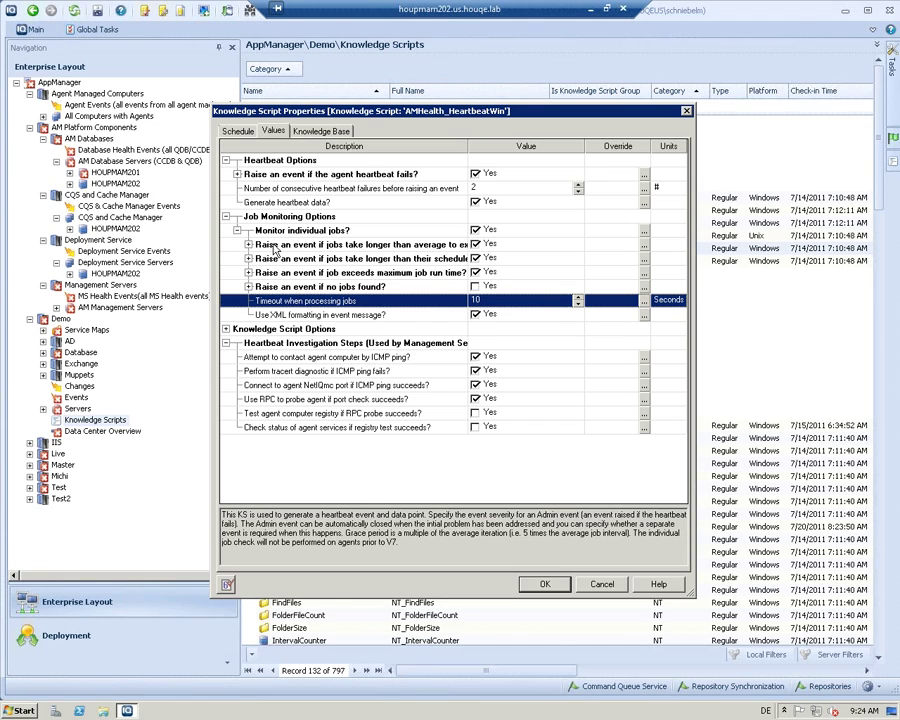
click(605, 585)
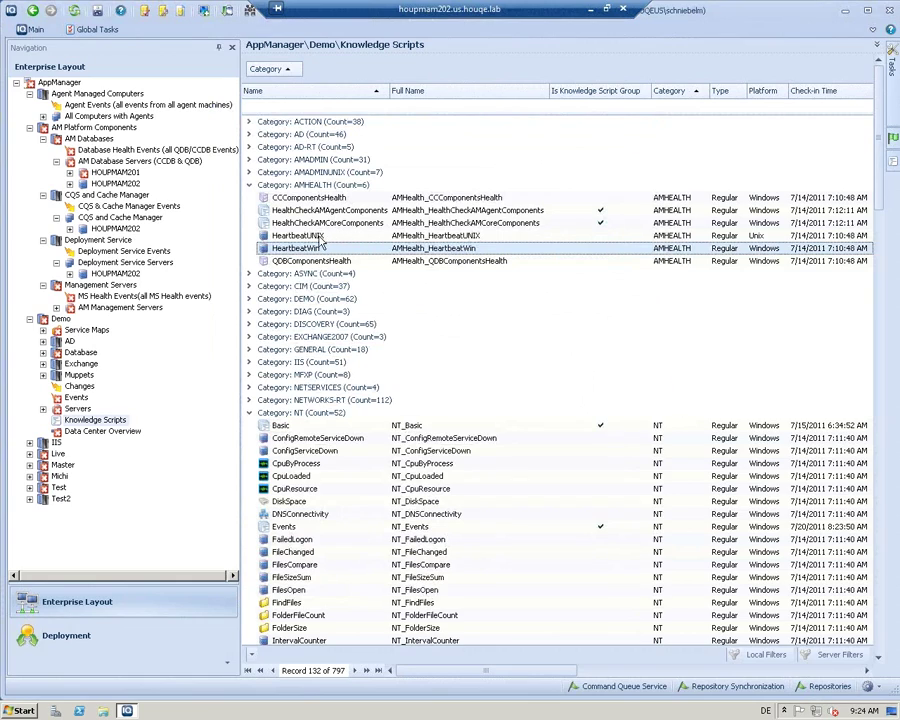
Step: Open the CCComponentsHealth script's properties, review its event notification and monitoring values, and cancel out of them
click(378, 199)
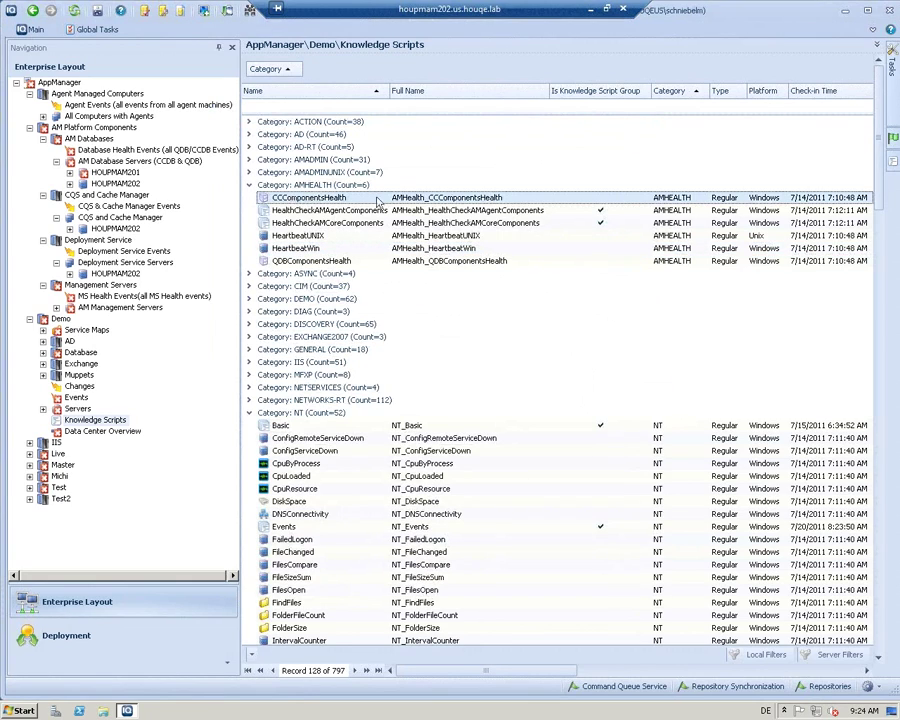
double_click(316, 199)
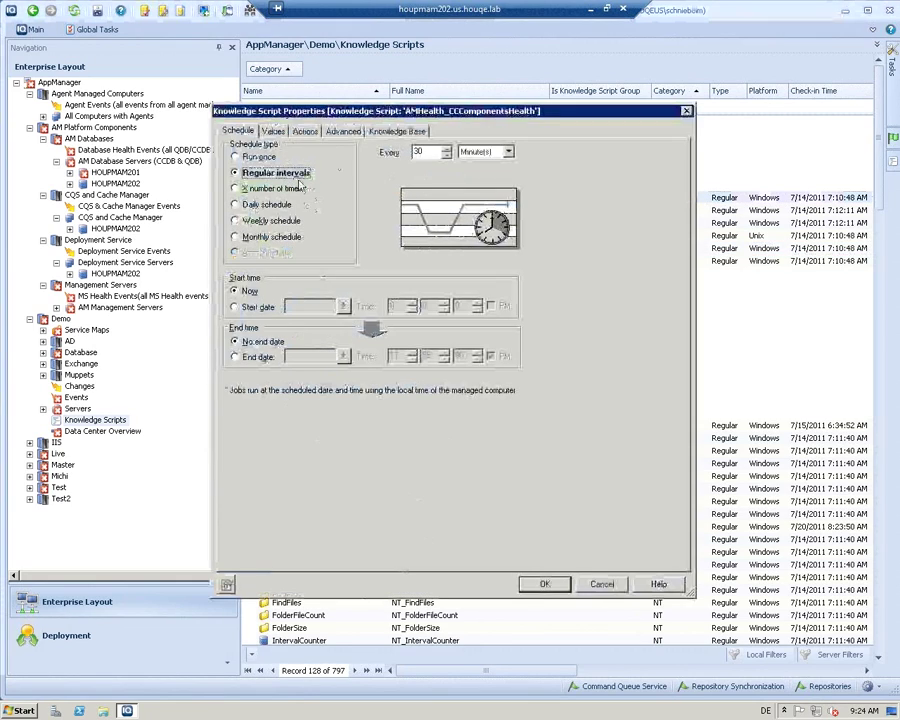
click(273, 132)
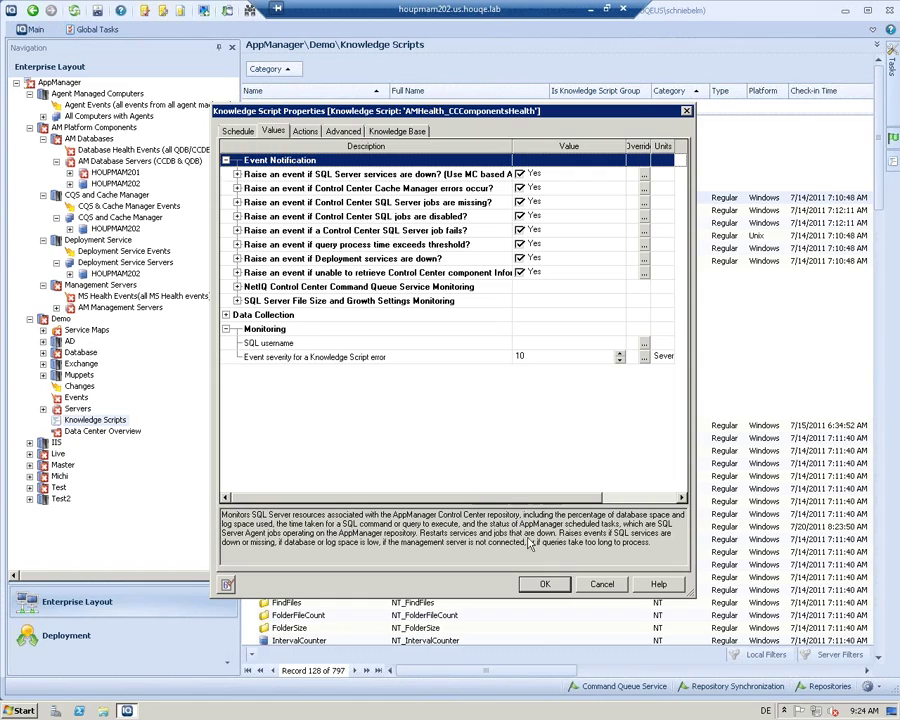
click(602, 587)
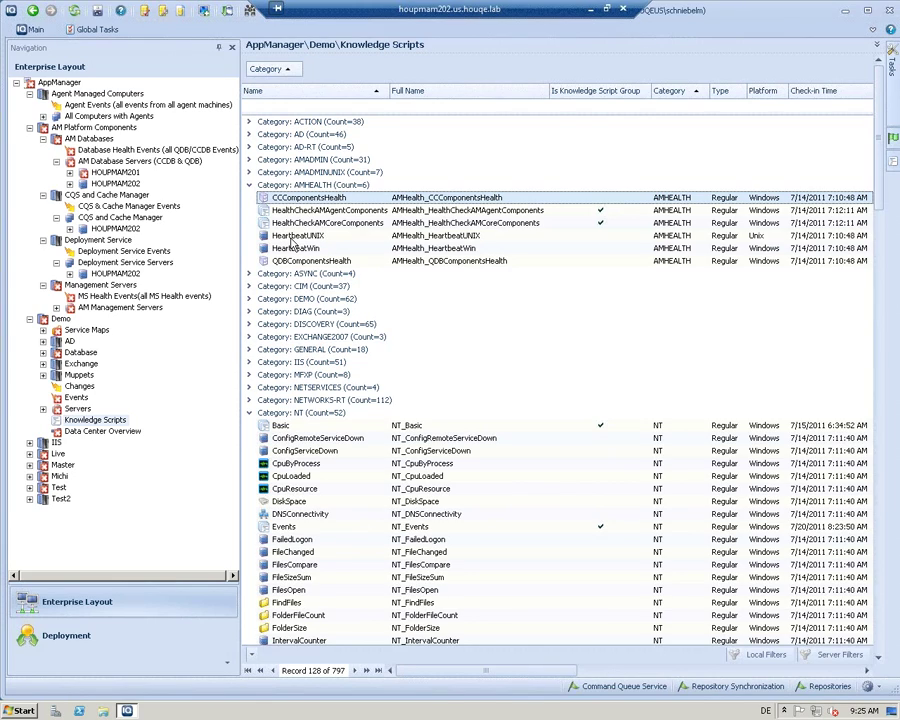
Step: Collapse the AMHEALTH category and all remaining Knowledge Script categories in the Demo list
click(250, 186)
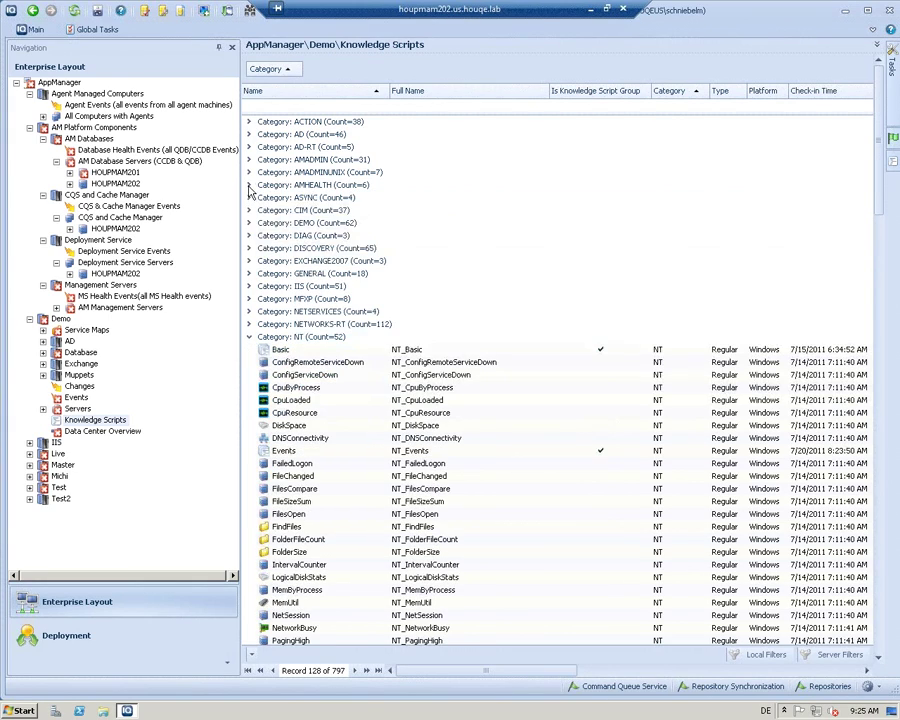
right_click(277, 78)
click(300, 95)
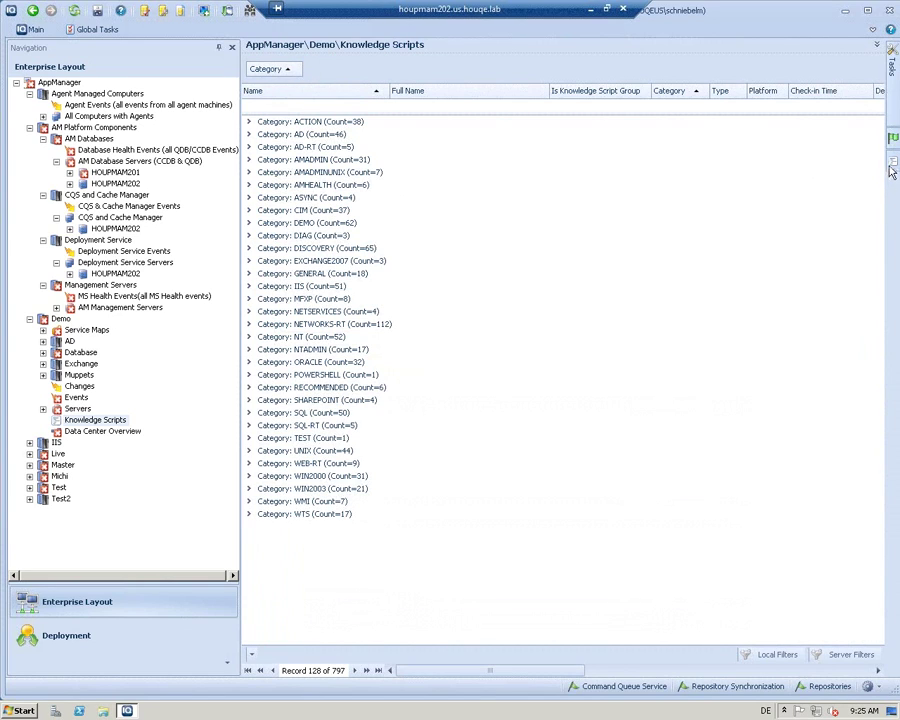
Step: Start an NT DiskSpace job on HOUPMAM202 under CQS and Cache Manager, review its schedule settings, and cancel the job
mouse_move(894, 165)
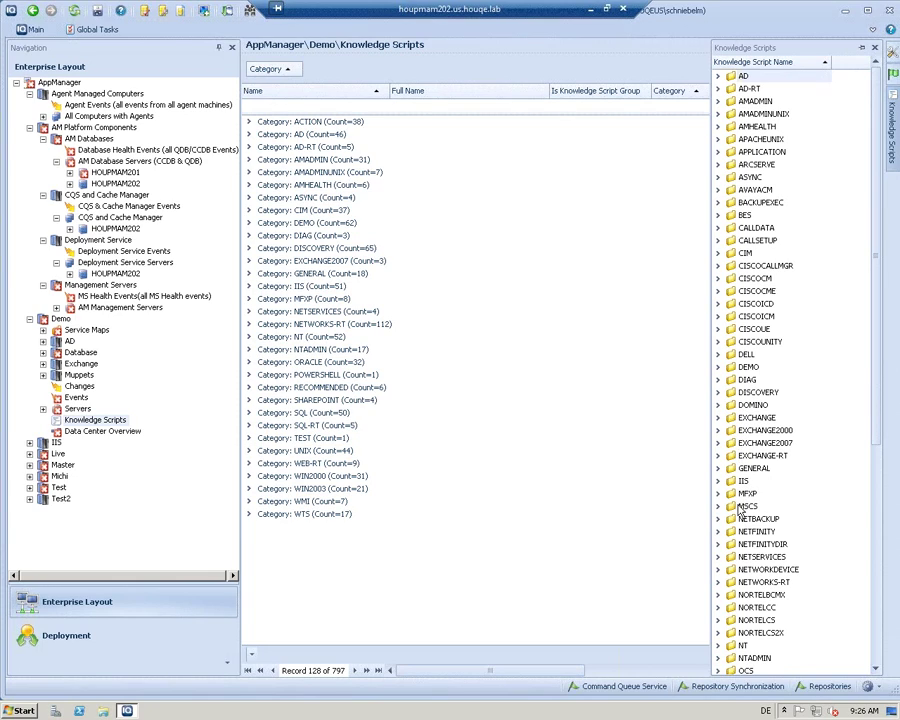
click(719, 645)
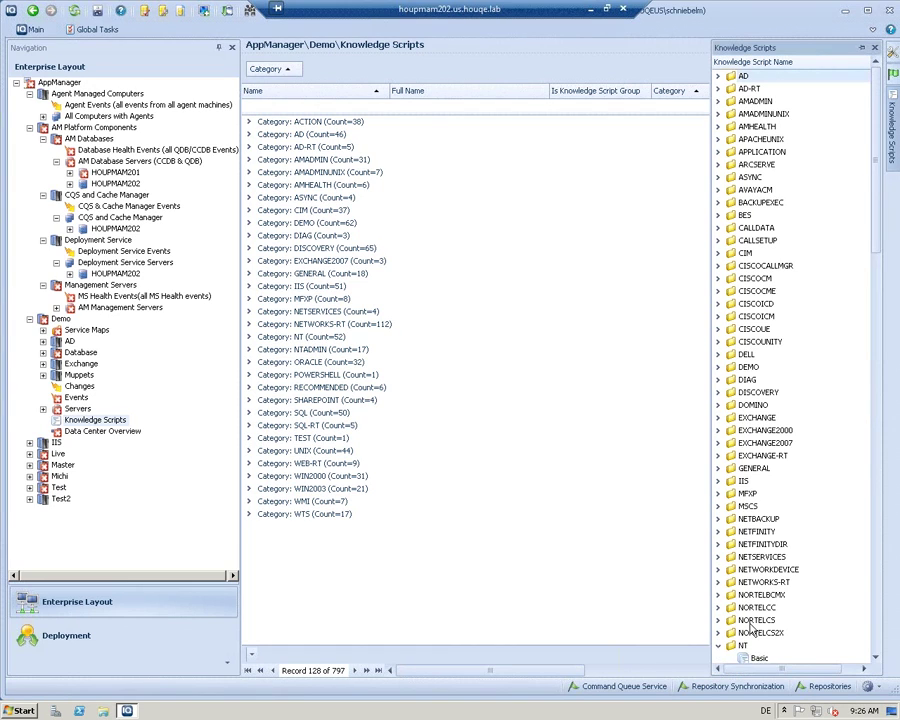
scroll(765, 608, down, 2)
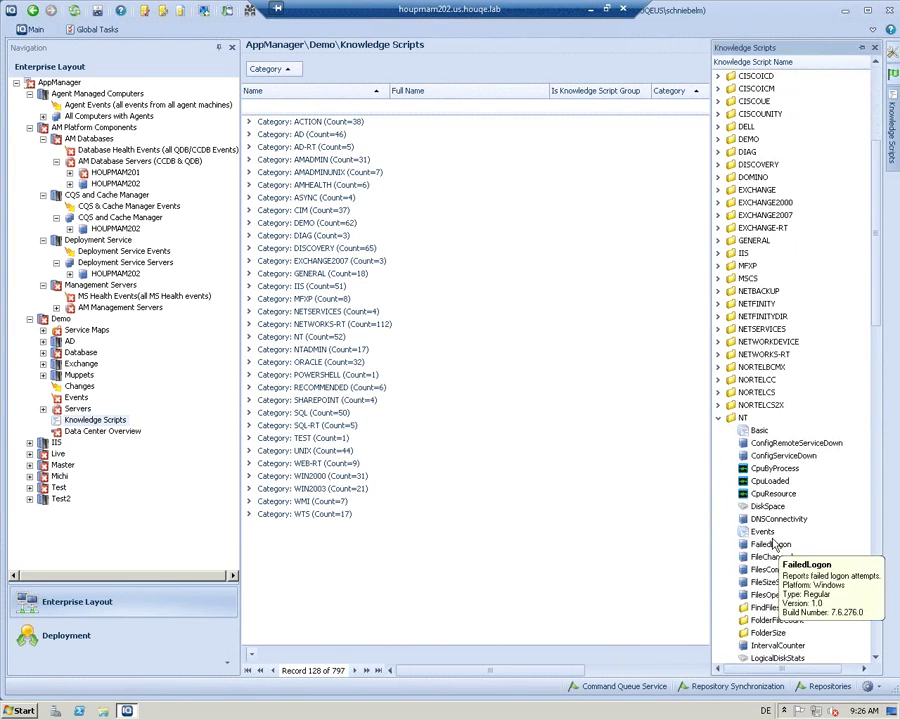
drag(766, 508, 111, 231)
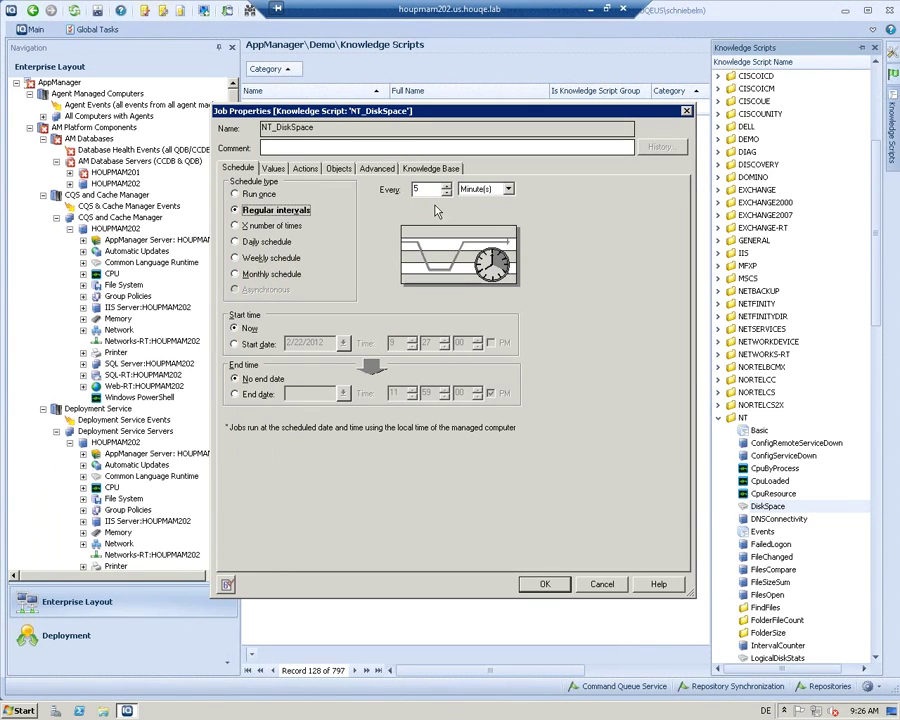
click(600, 586)
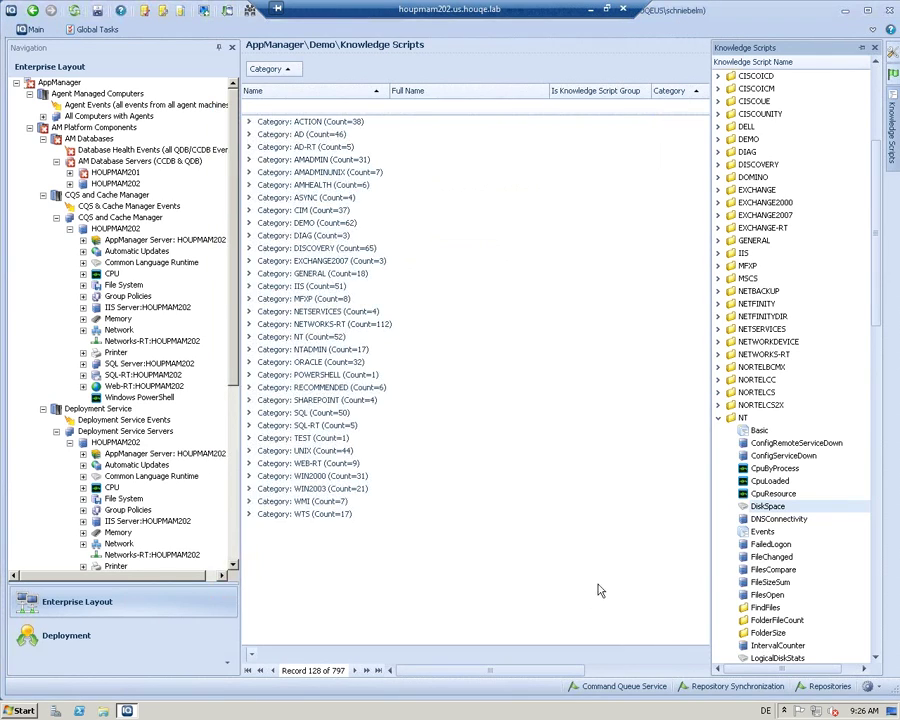
click(558, 349)
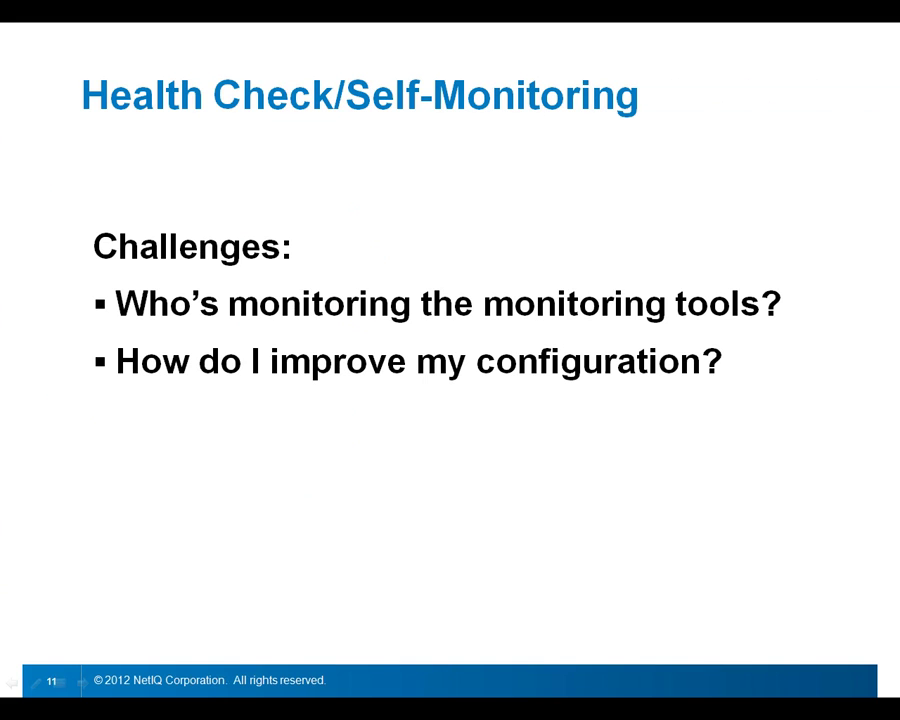
key(Right)
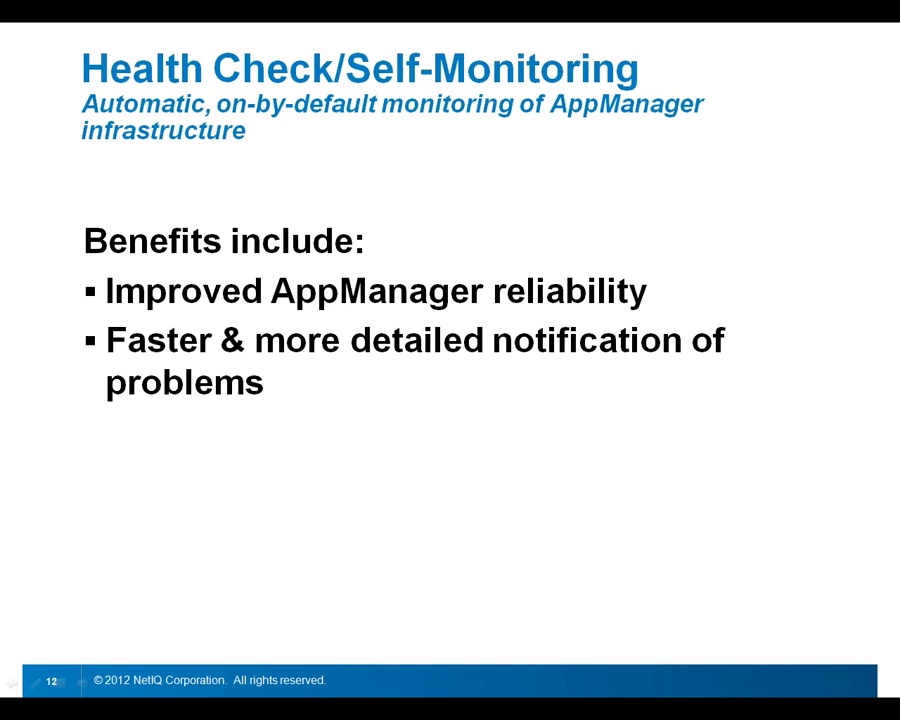
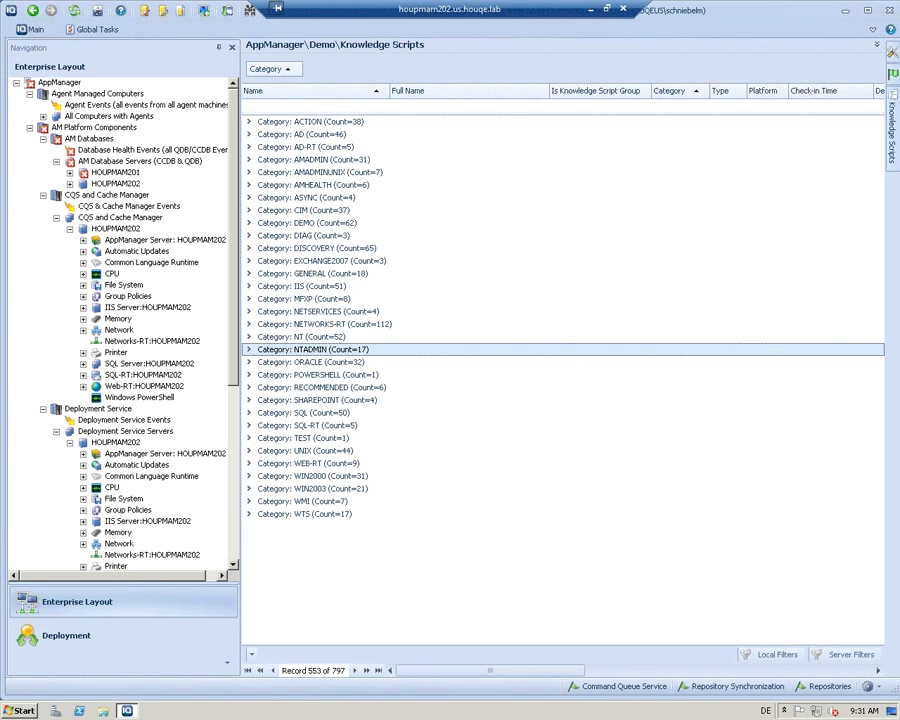
Step: Collapse the Agent Managed Computers and AM Platform Components groups, and select the AMHEALTH Knowledge Script category
click(30, 93)
click(30, 105)
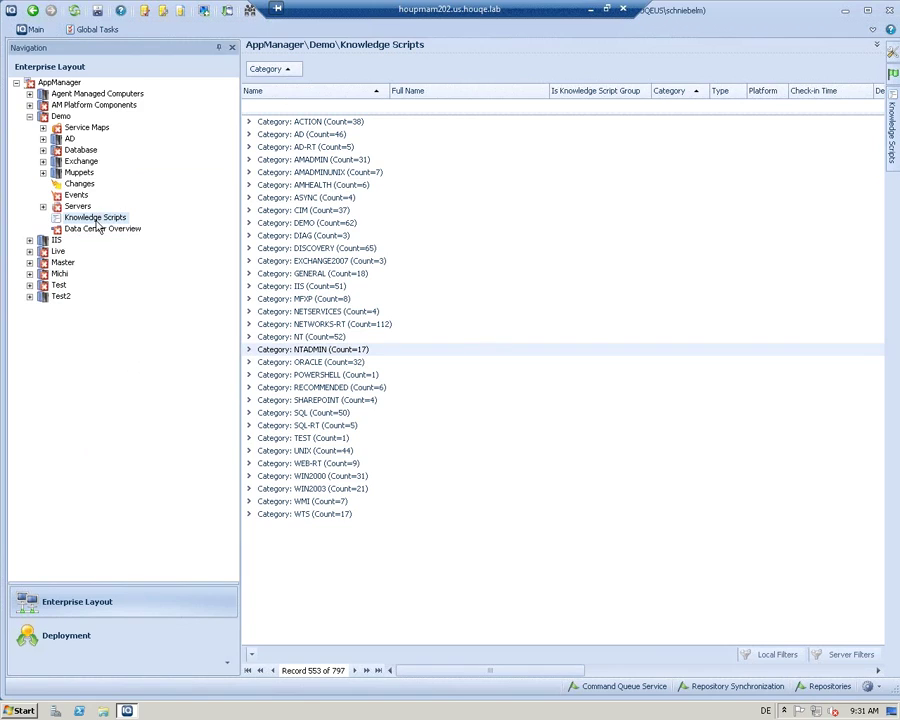
click(268, 187)
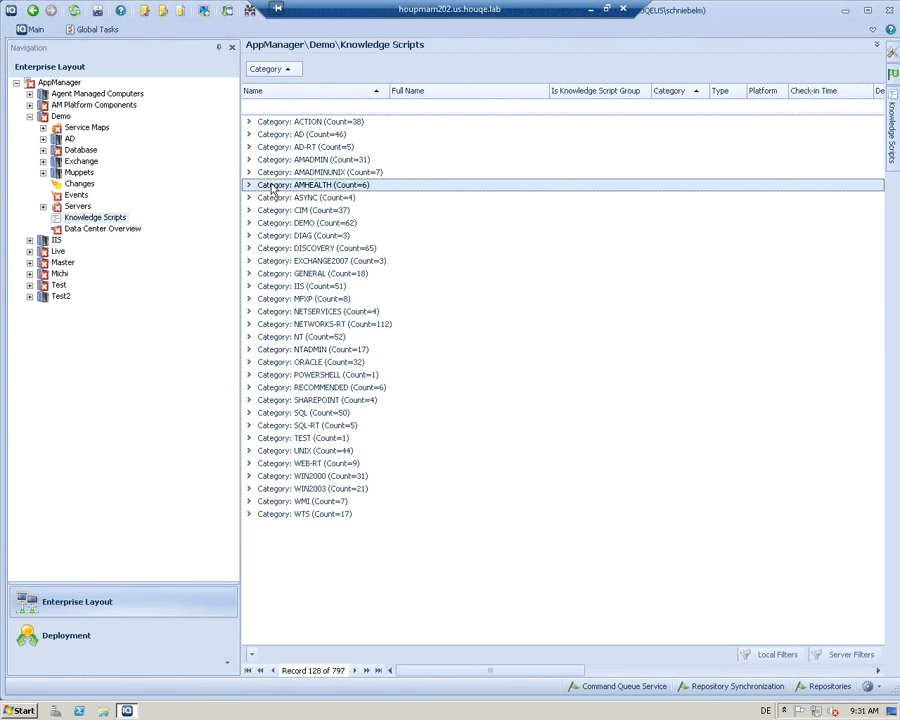
Step: Expand the DISCOVERY category, examine the full and delta discovery settings of the ActiveDS script, and close its properties without saving
click(250, 249)
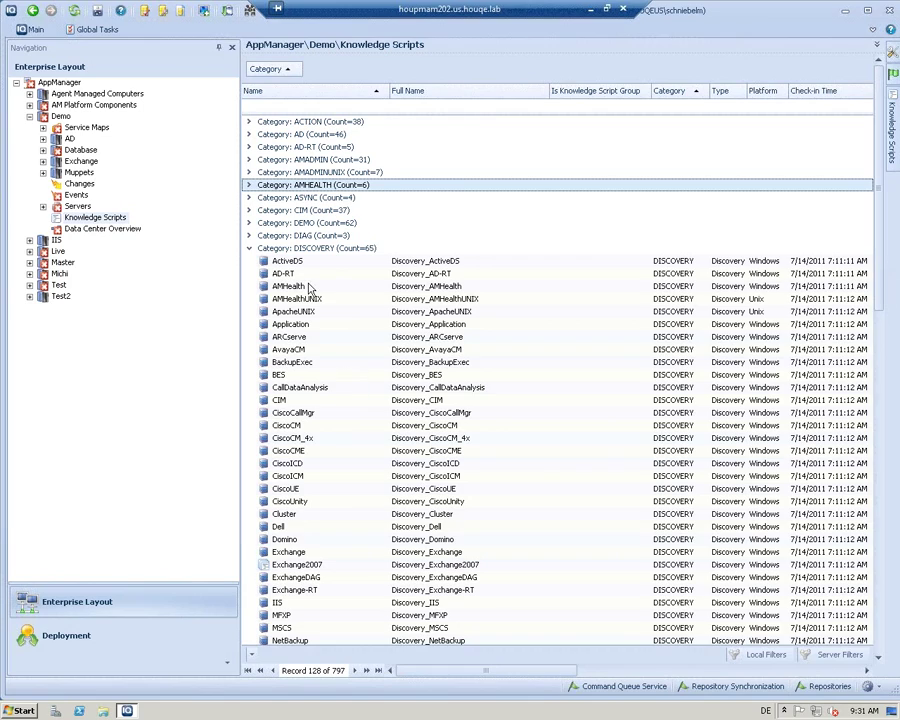
click(283, 263)
double_click(283, 263)
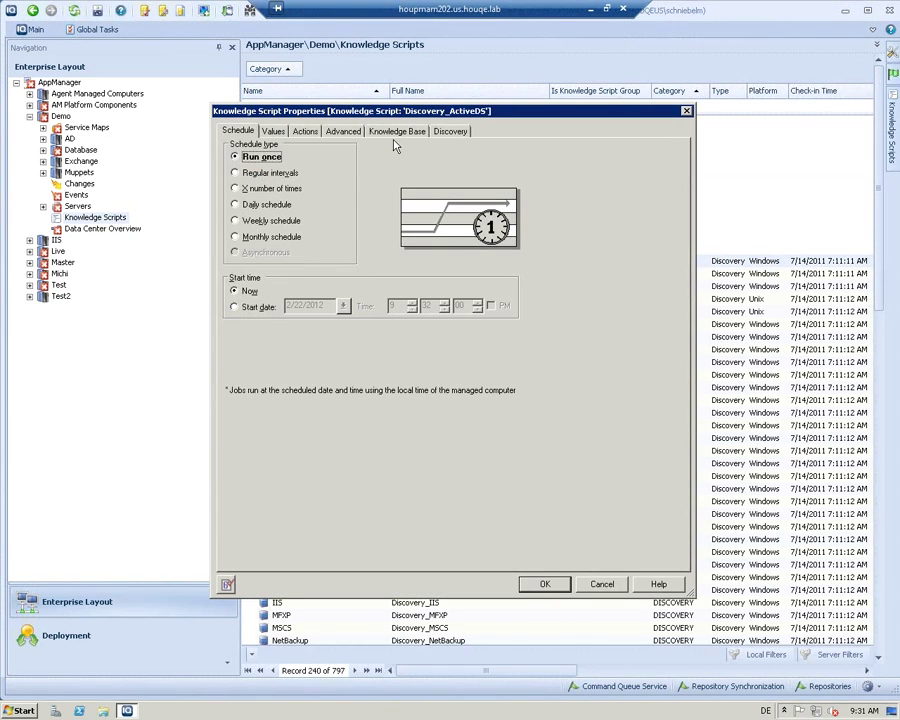
click(455, 137)
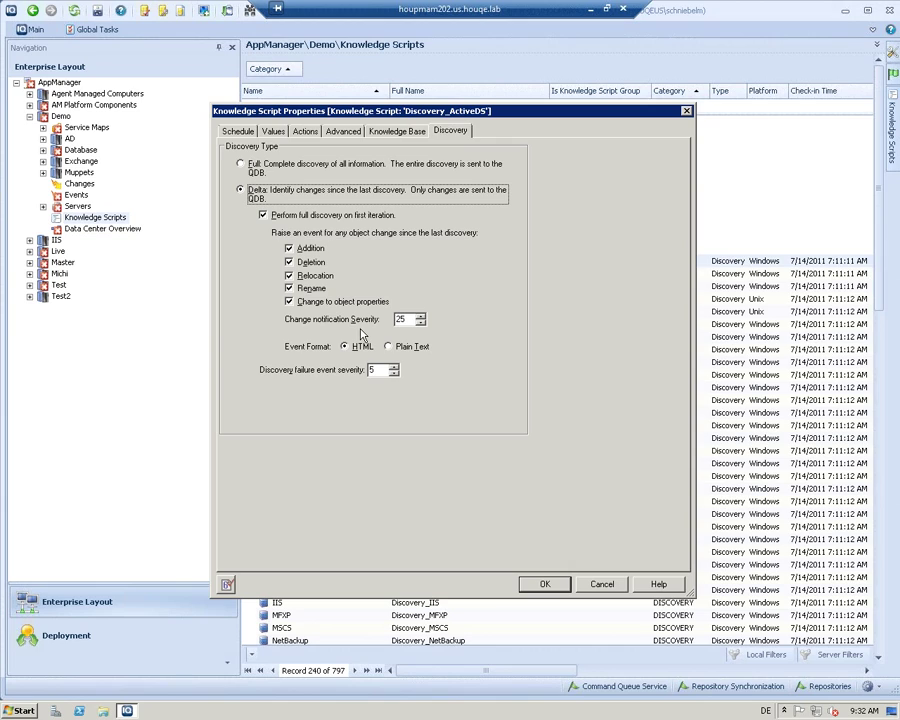
click(601, 585)
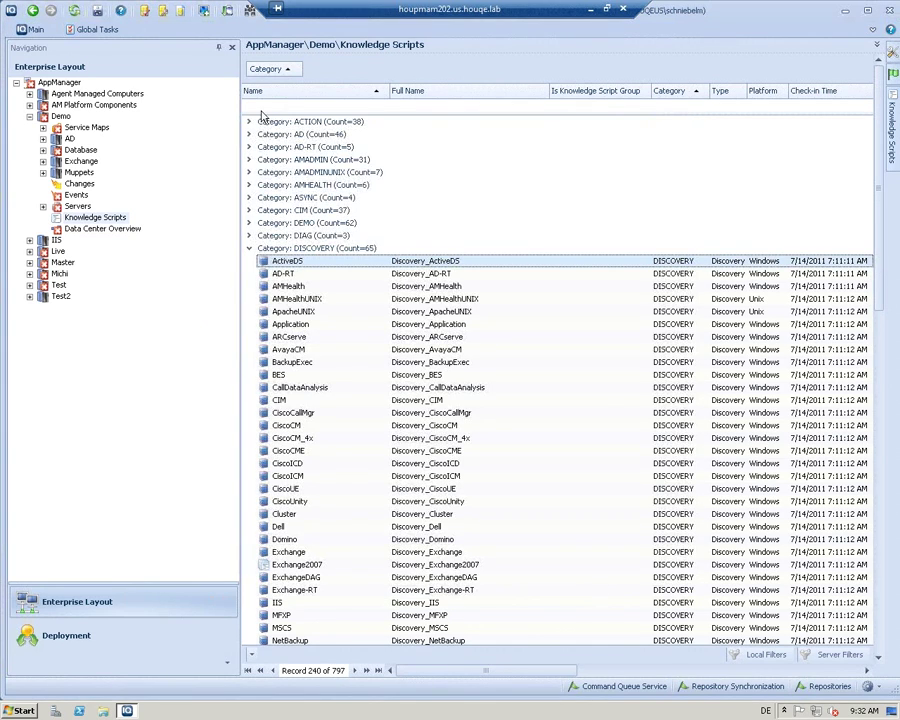
Step: Start the Discovery Job Upgrade Wizard and choose the NT discovery Knowledge Script for the upgrade
click(228, 13)
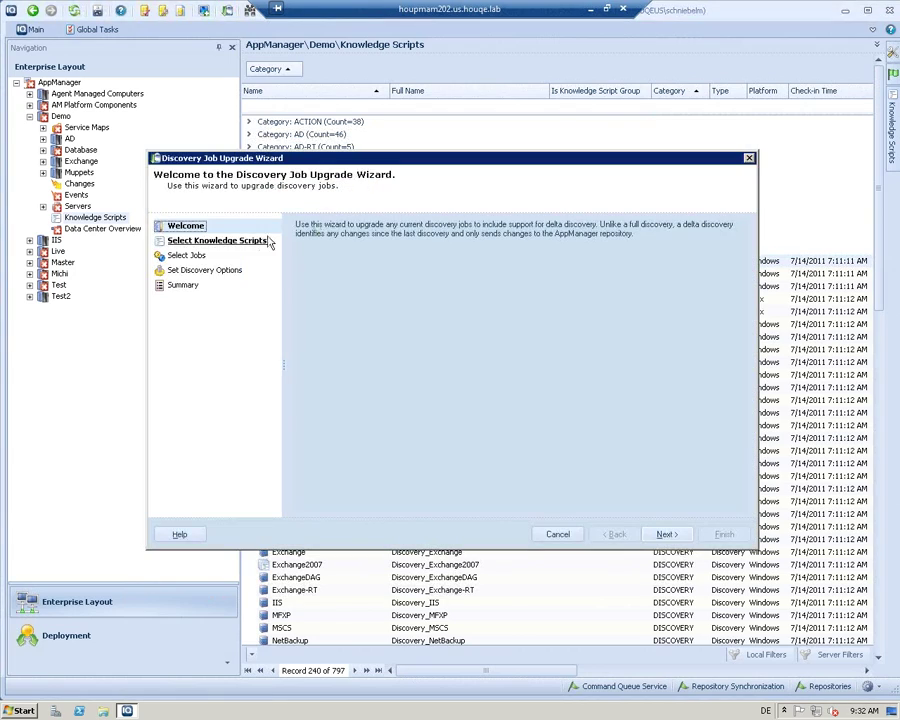
click(215, 244)
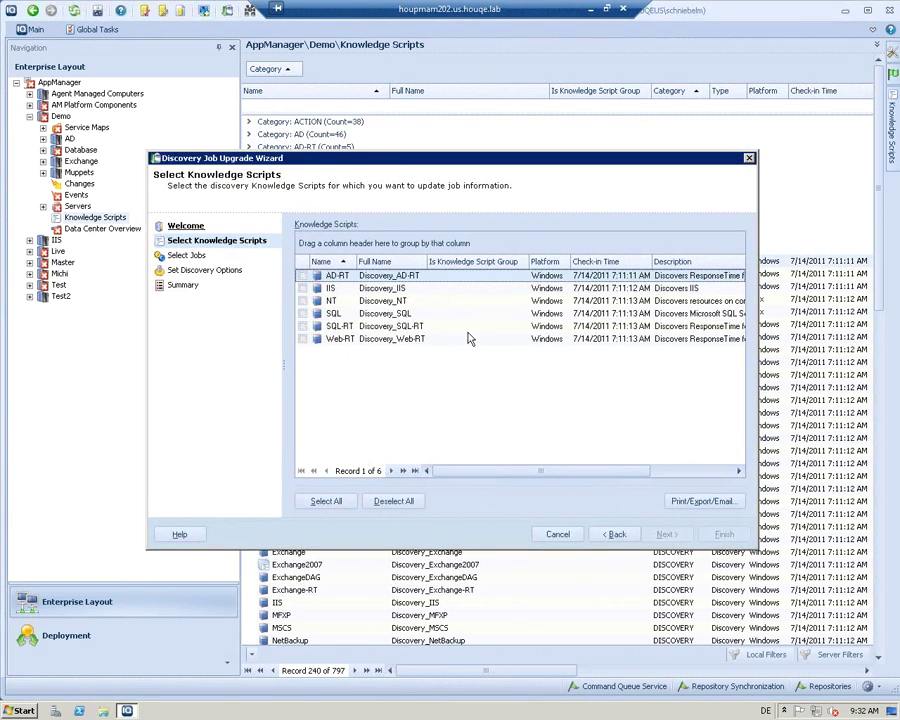
click(303, 300)
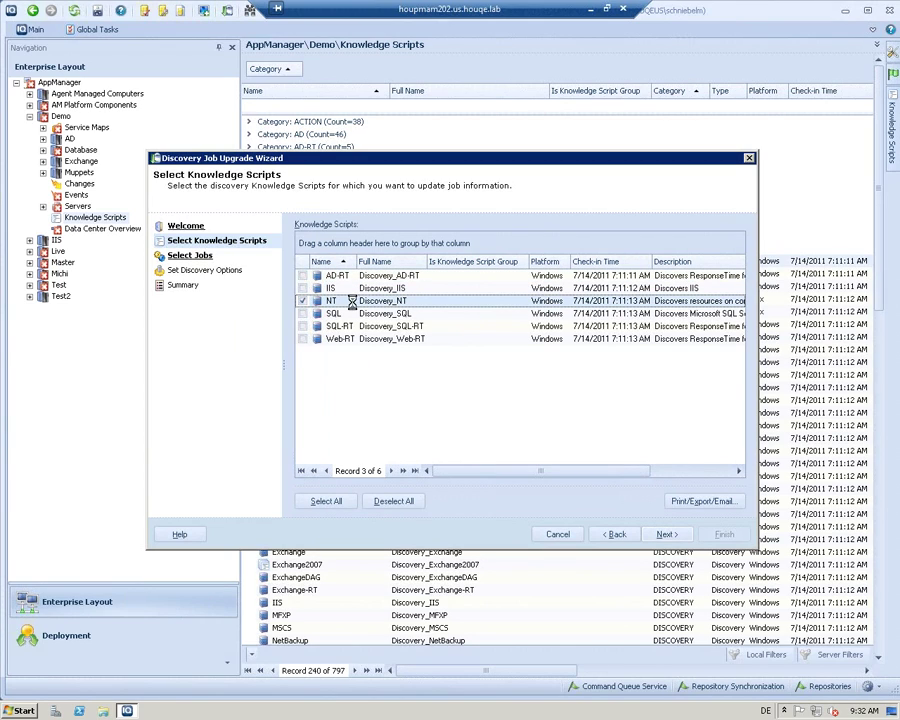
Step: Select the NT discovery jobs on servers HOUPMLAB001 and HOUPMAM201 for the upgrade
click(210, 257)
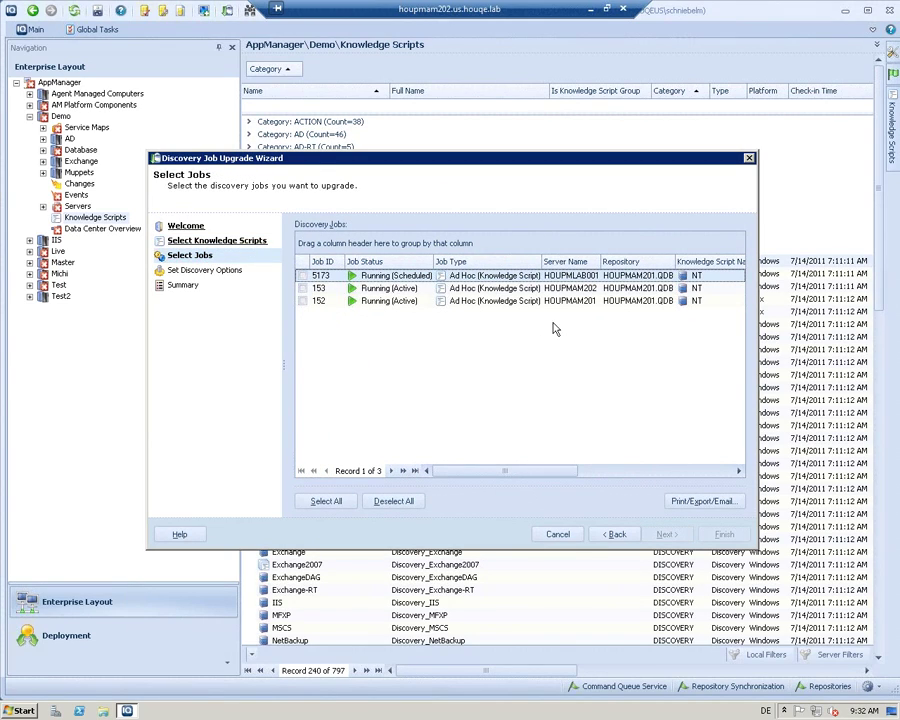
click(303, 276)
click(303, 288)
click(303, 301)
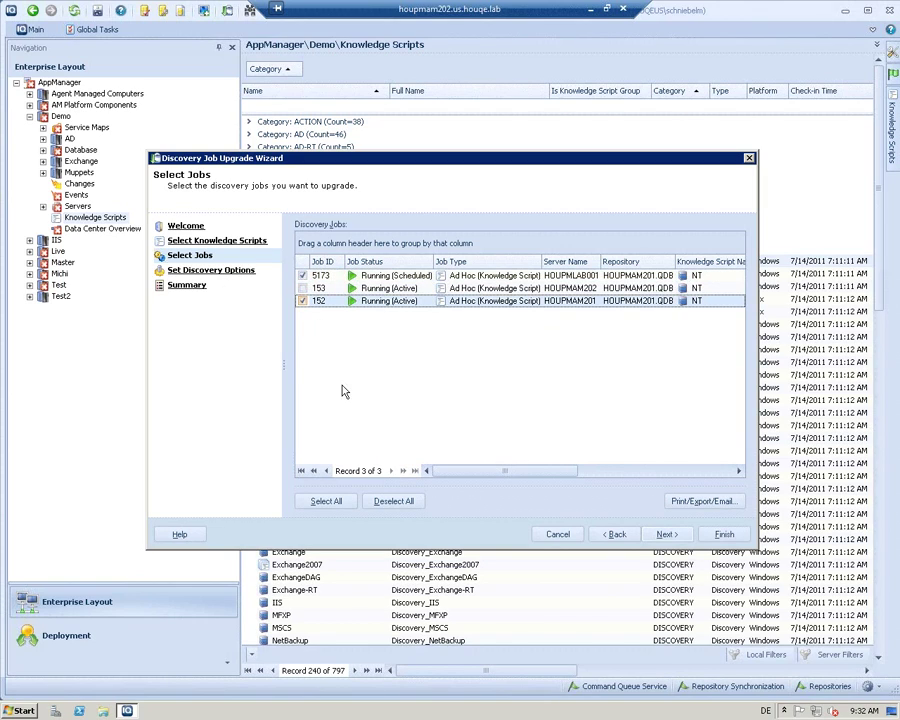
Step: In the delta discovery options, turn off raising events for Rename and Change to object properties
click(196, 270)
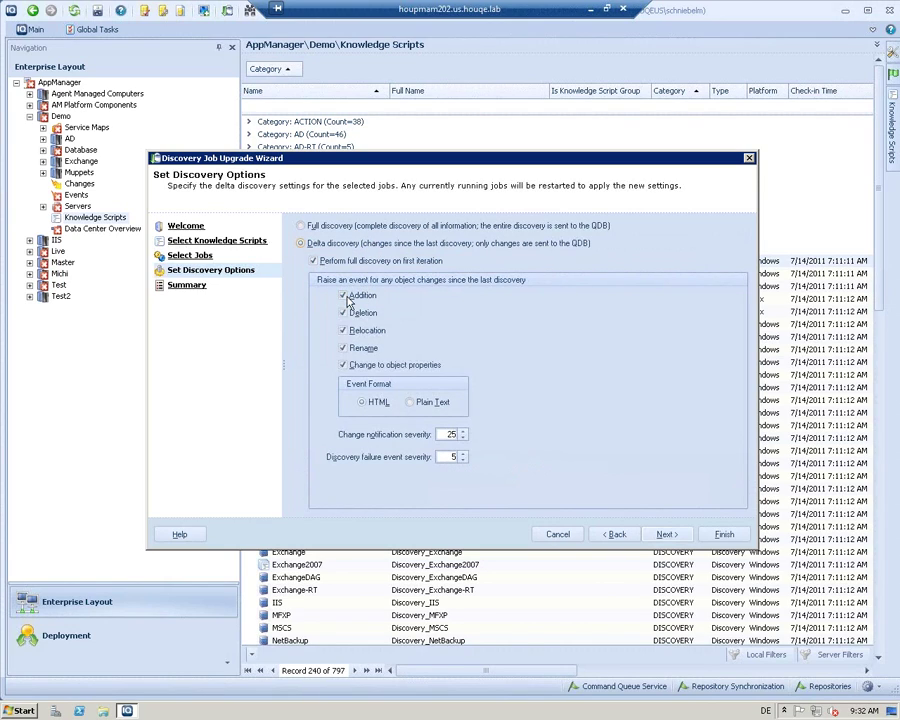
click(343, 366)
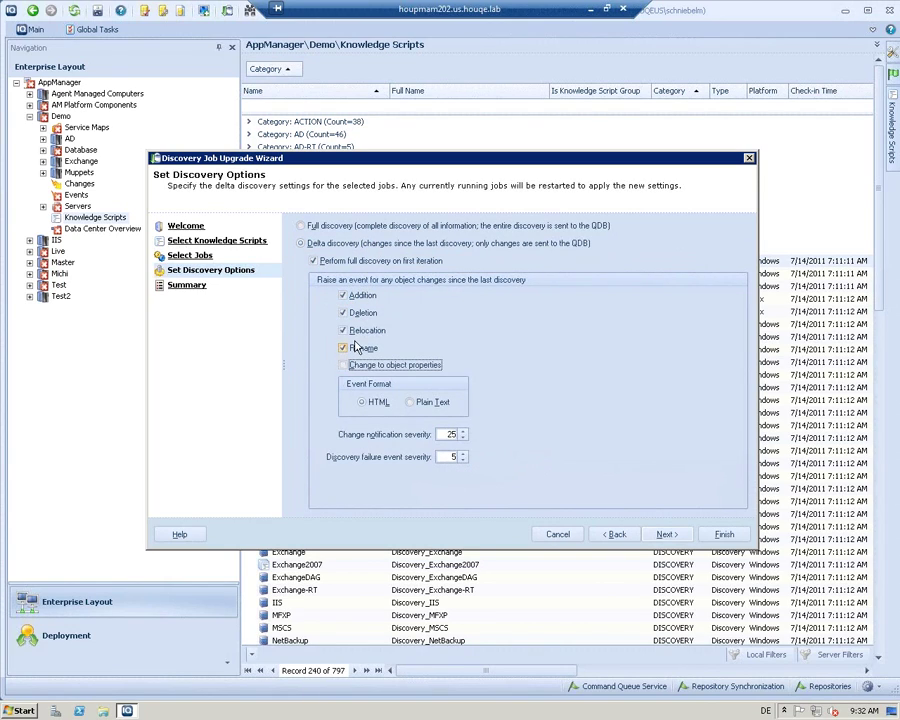
click(343, 348)
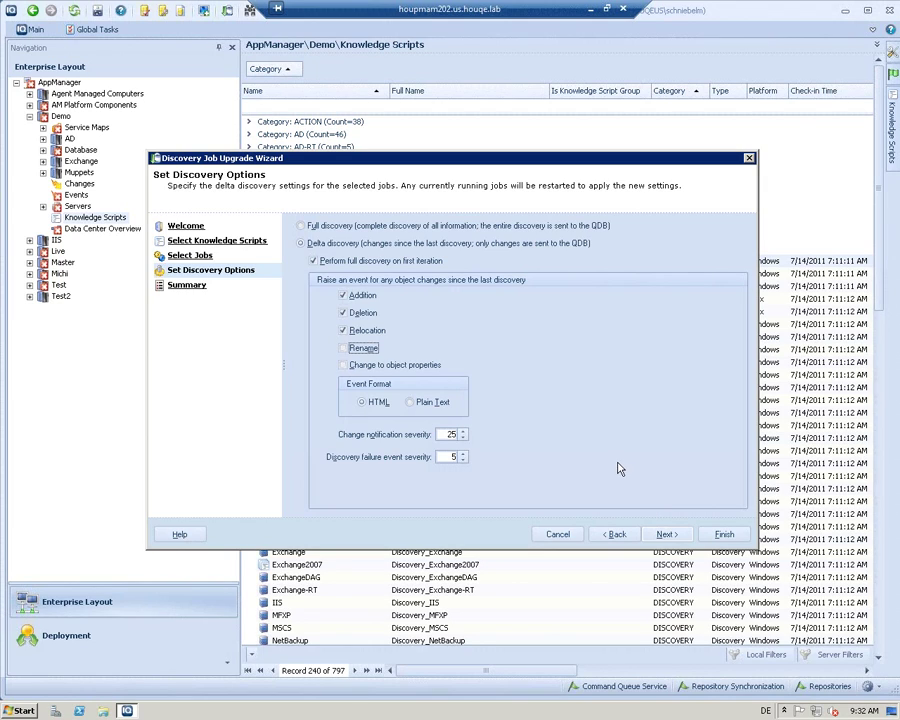
Step: Cancel the Discovery Job Upgrade Wizard and examine the details of both Discovery_SQL change events in Demo's Changes view
click(560, 534)
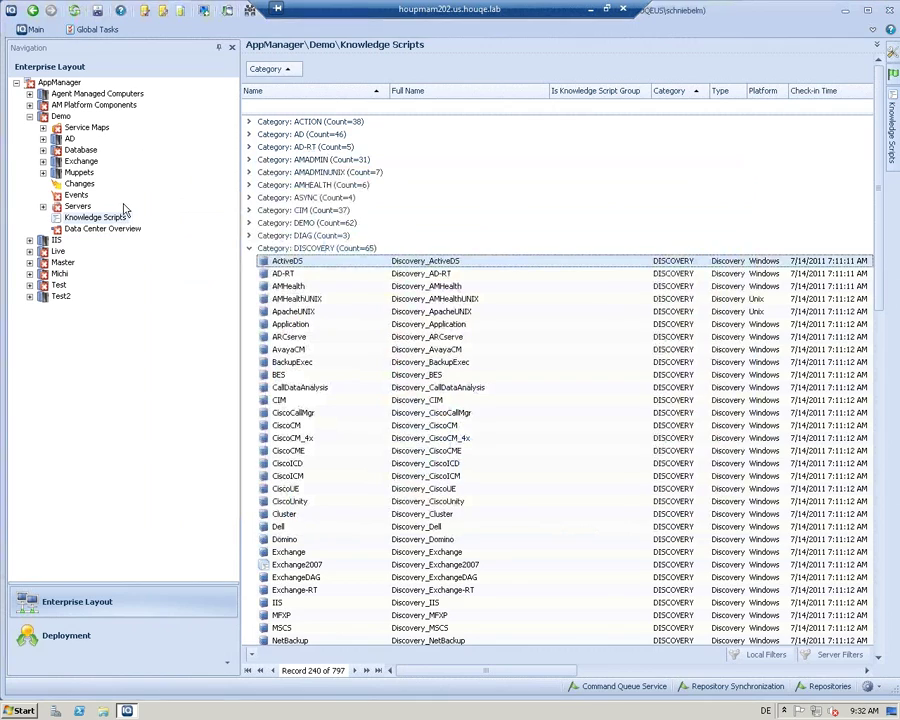
click(80, 184)
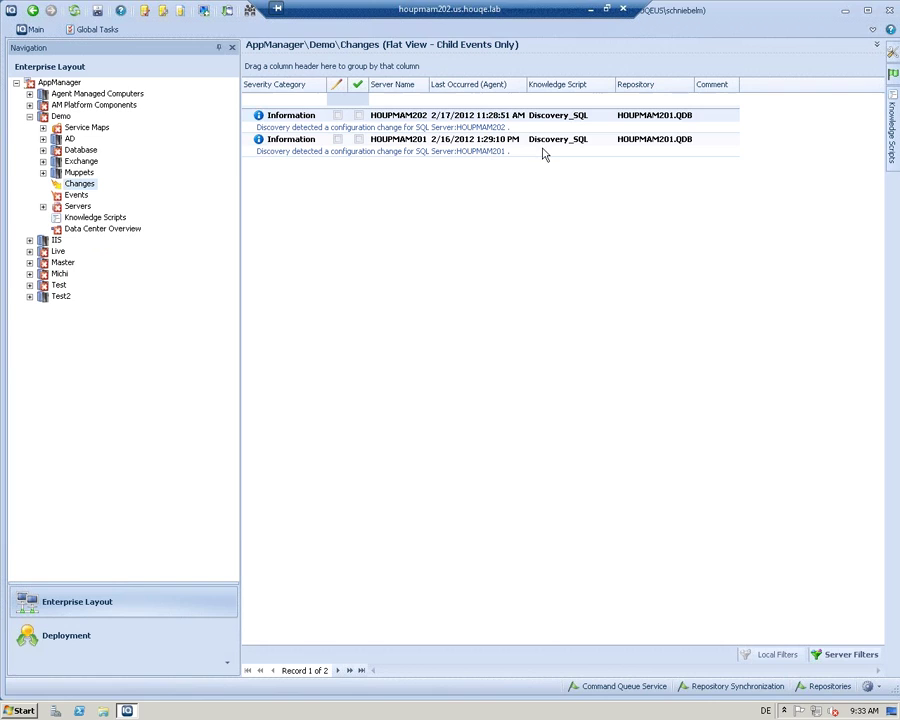
double_click(432, 151)
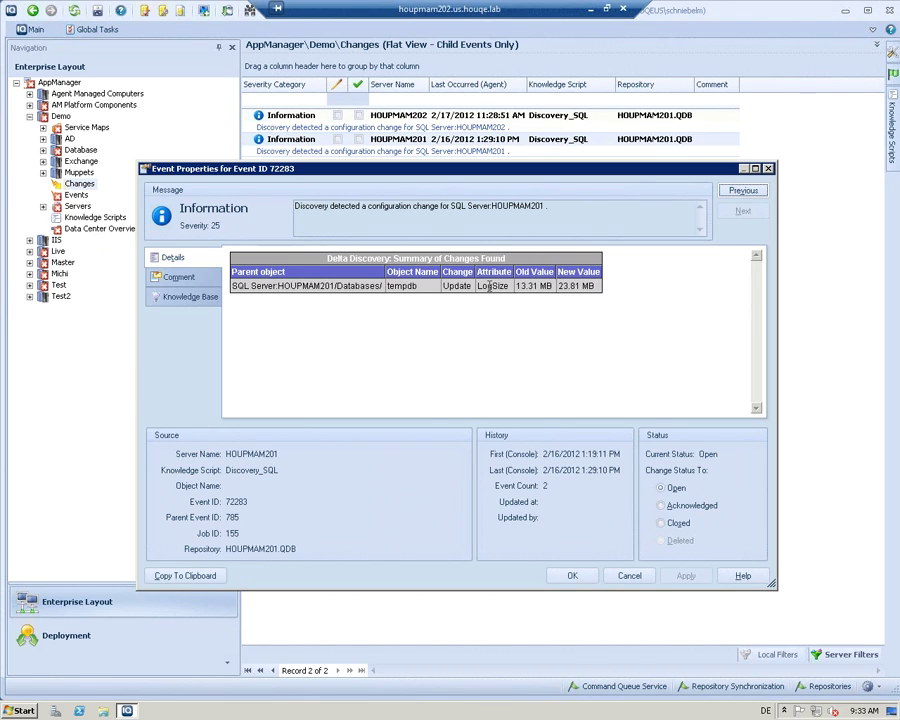
drag(515, 286, 594, 286)
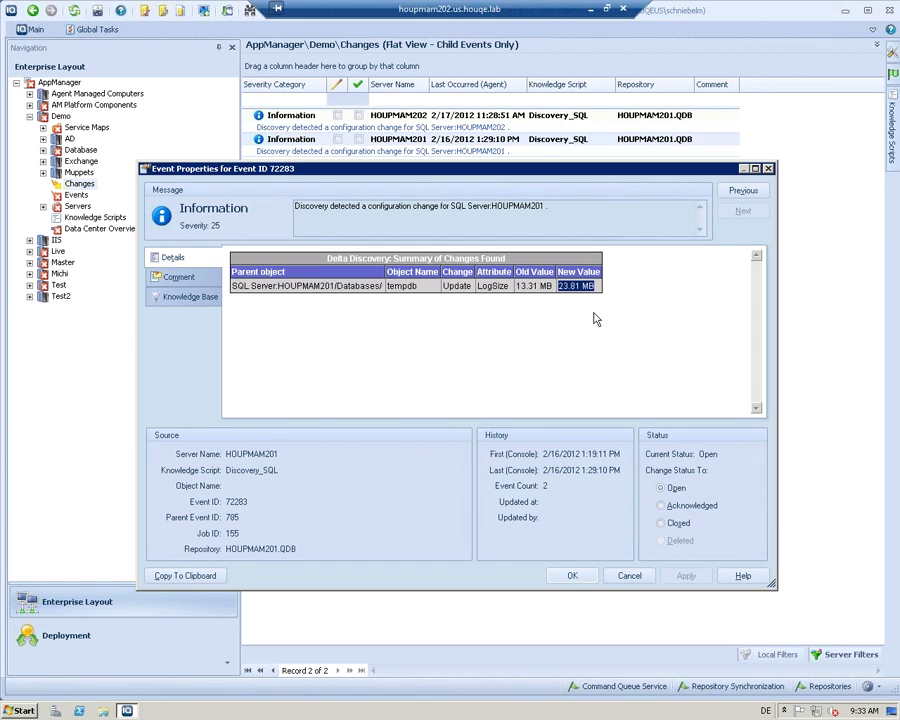
click(630, 576)
double_click(400, 118)
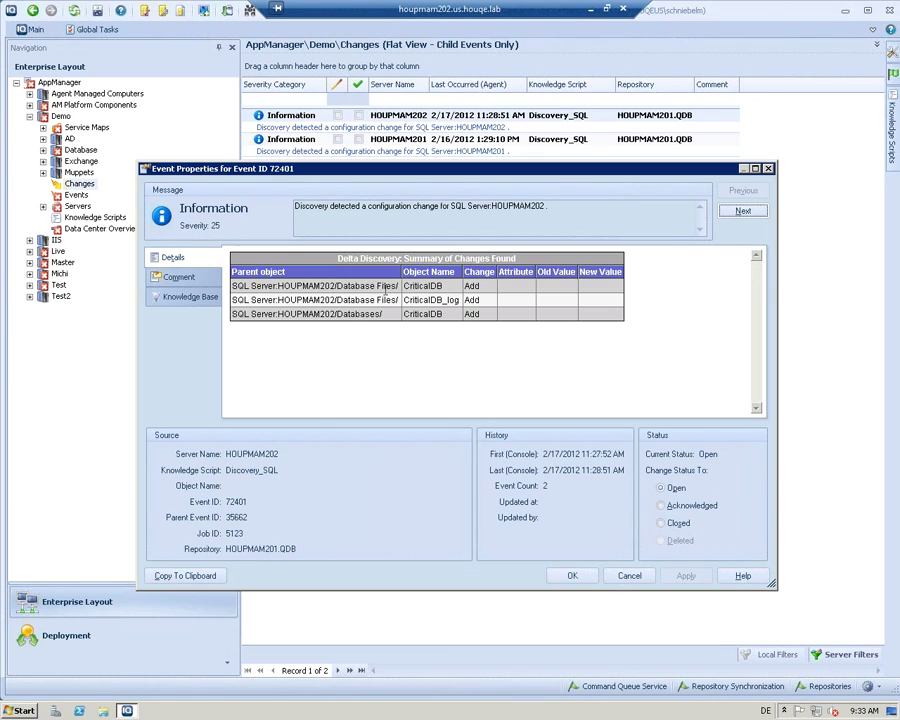
click(629, 576)
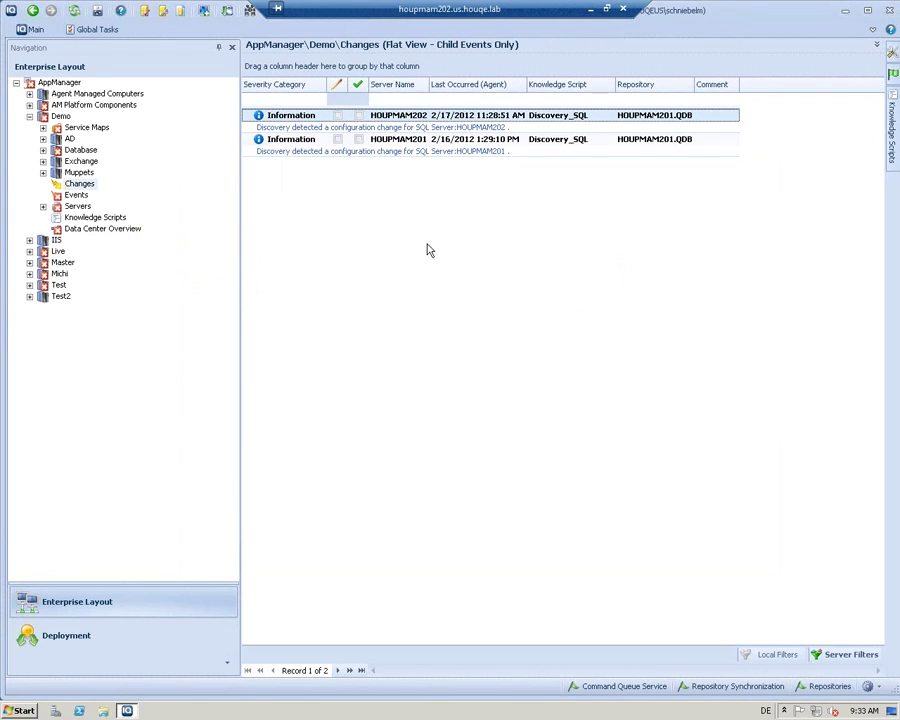
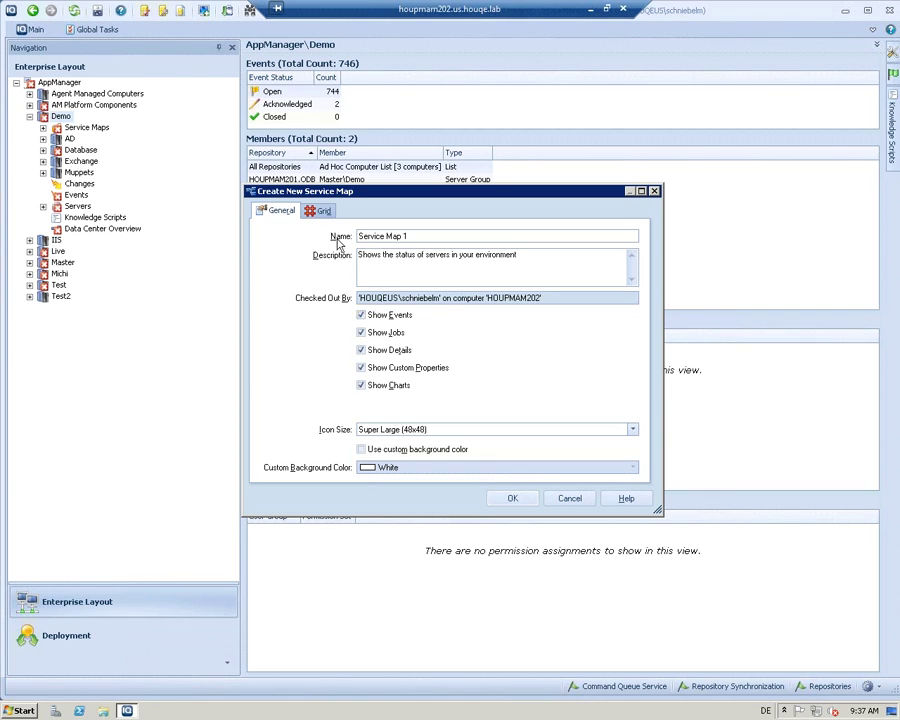
Step: Set the new service map's grid cell size to 20 and create the map under Demo
click(320, 210)
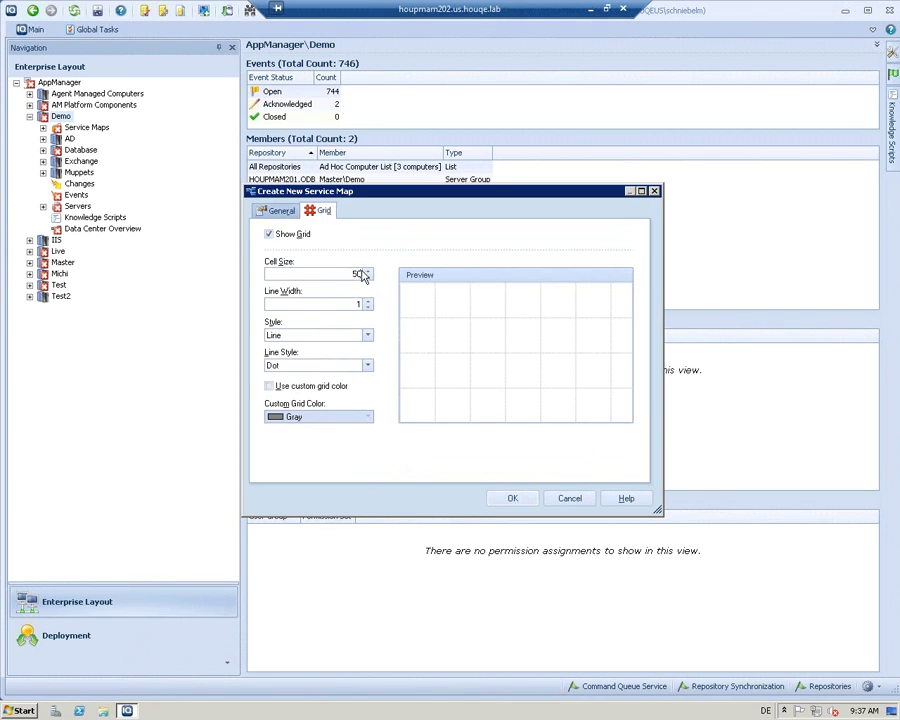
double_click(355, 273)
text(20)
click(530, 503)
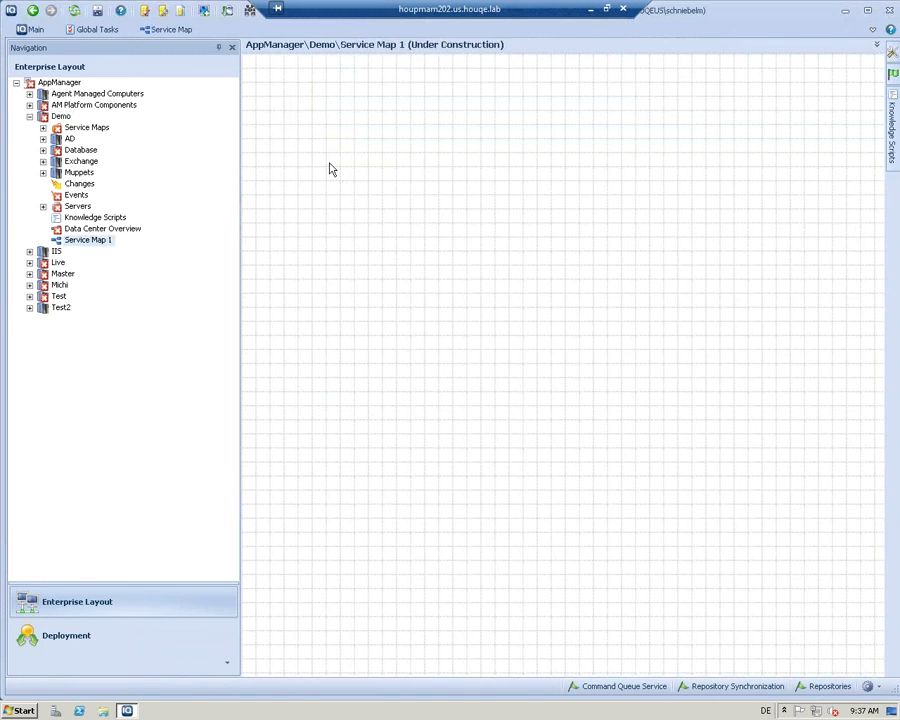
Step: Make the server list available beside the map and place BEAKER, DEMO_COMPUTER, DR_BUNSEN, FOZZIE and GONZO on the service map
drag(240, 169, 197, 171)
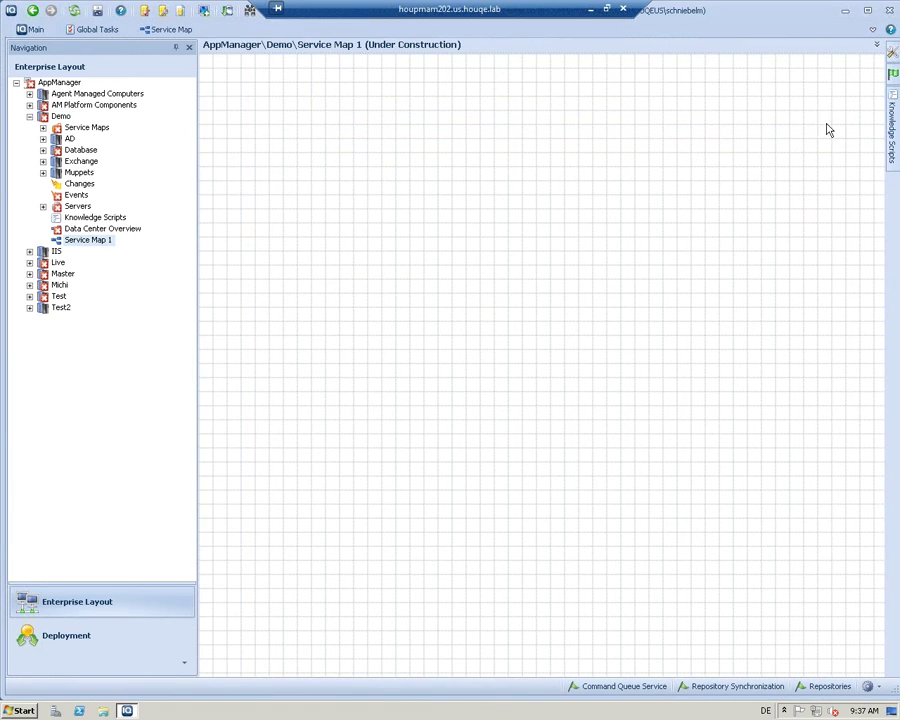
click(891, 65)
click(866, 50)
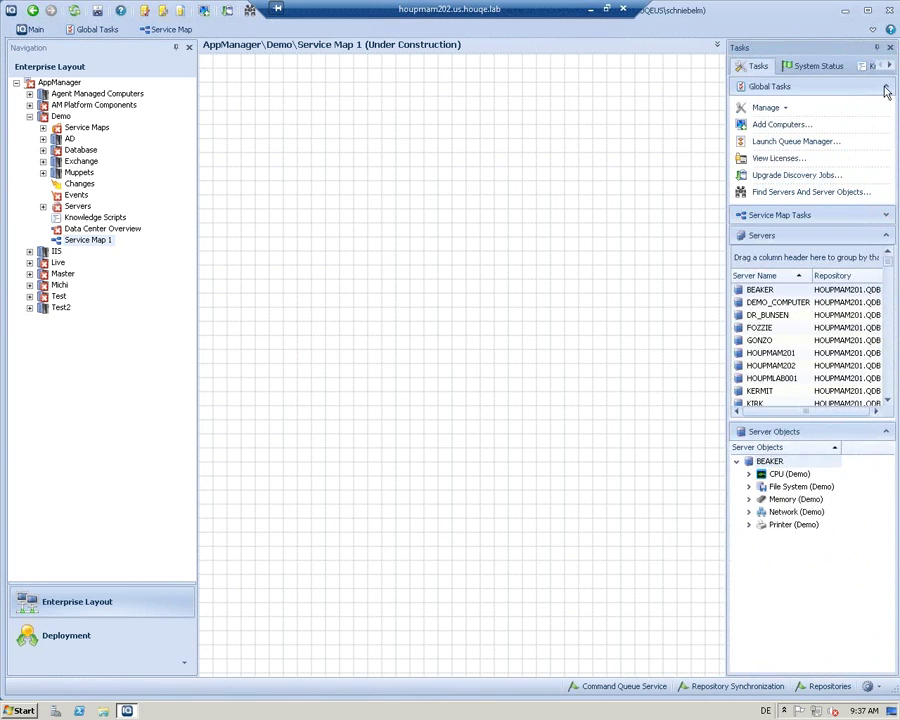
click(885, 88)
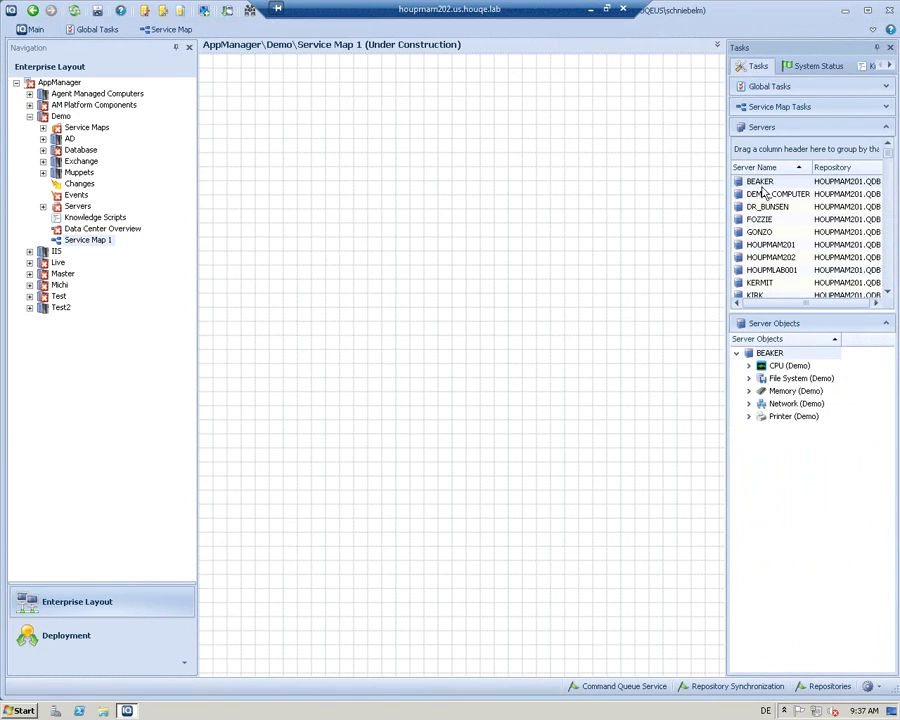
click(762, 183)
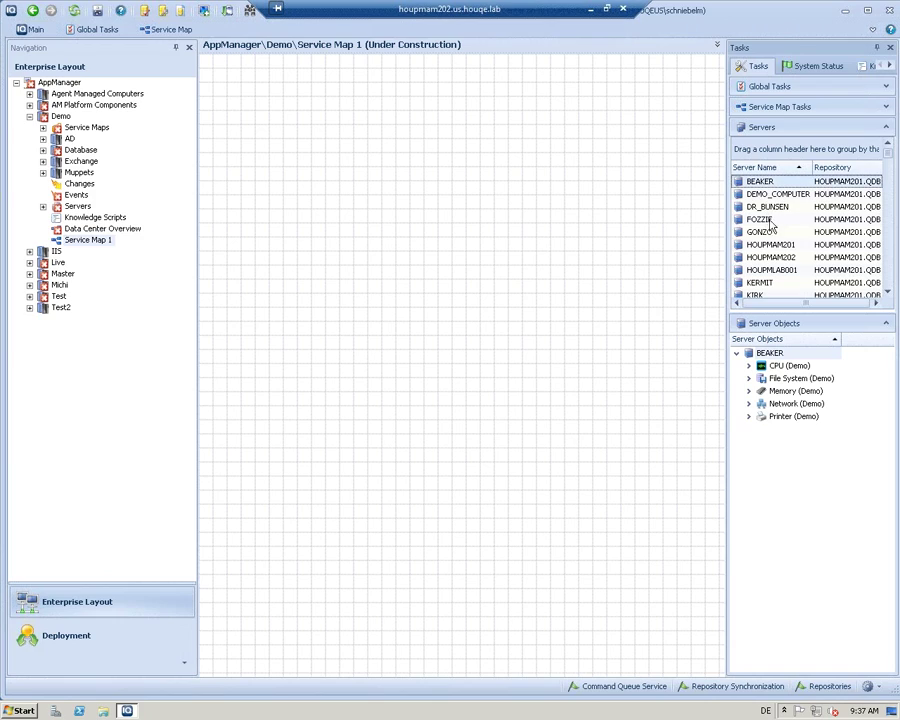
ctrl+click(766, 232)
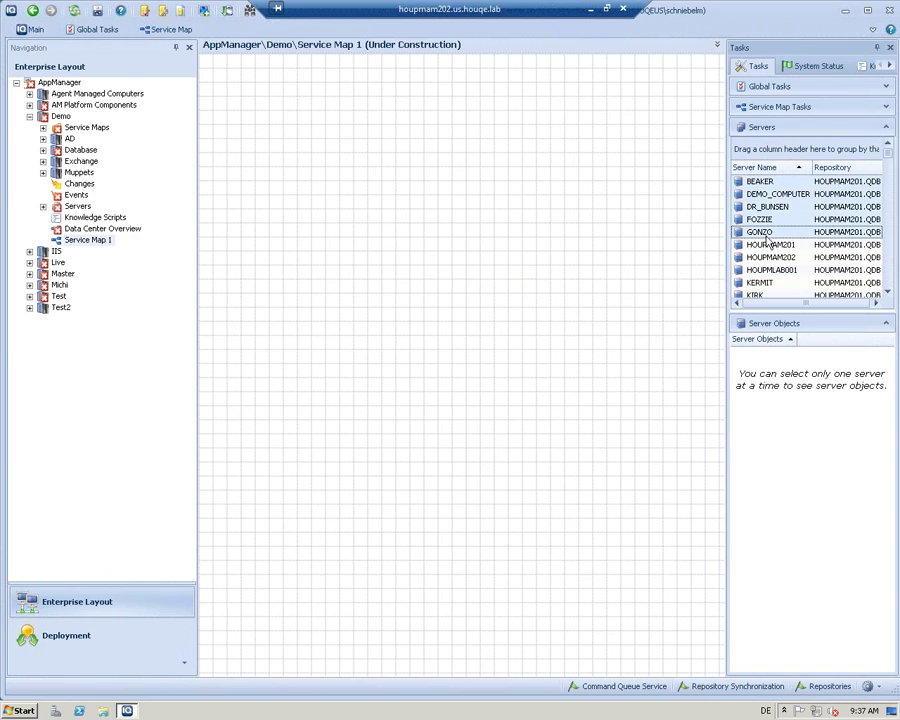
drag(766, 240, 279, 177)
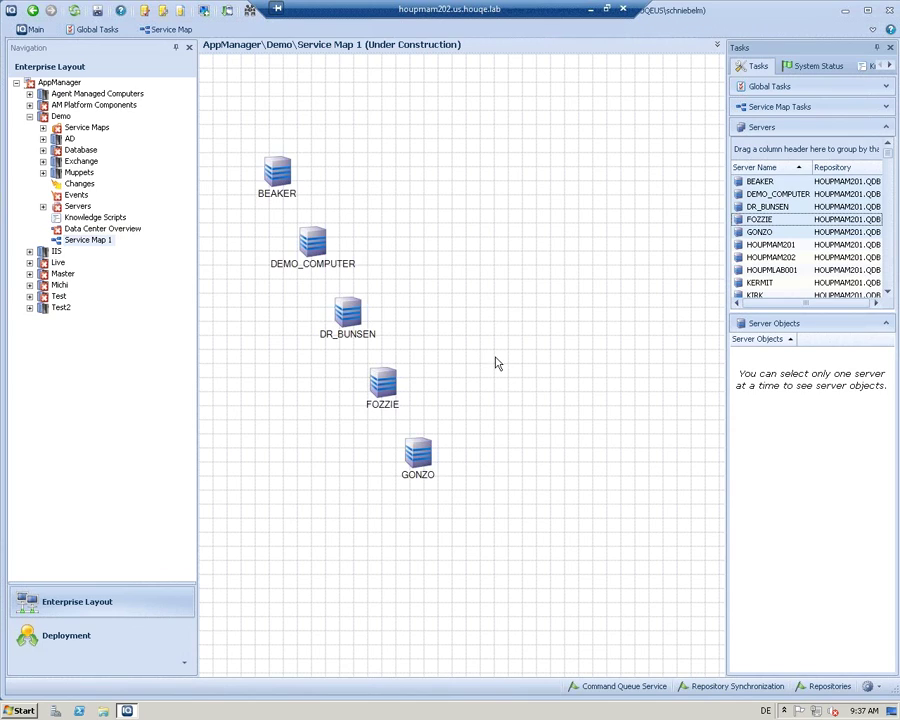
Step: Arrange DEMO_COMPUTER, DR_BUNSEN, FOZZIE and GONZO in a rough row beside BEAKER near the top of the map
drag(316, 268, 352, 189)
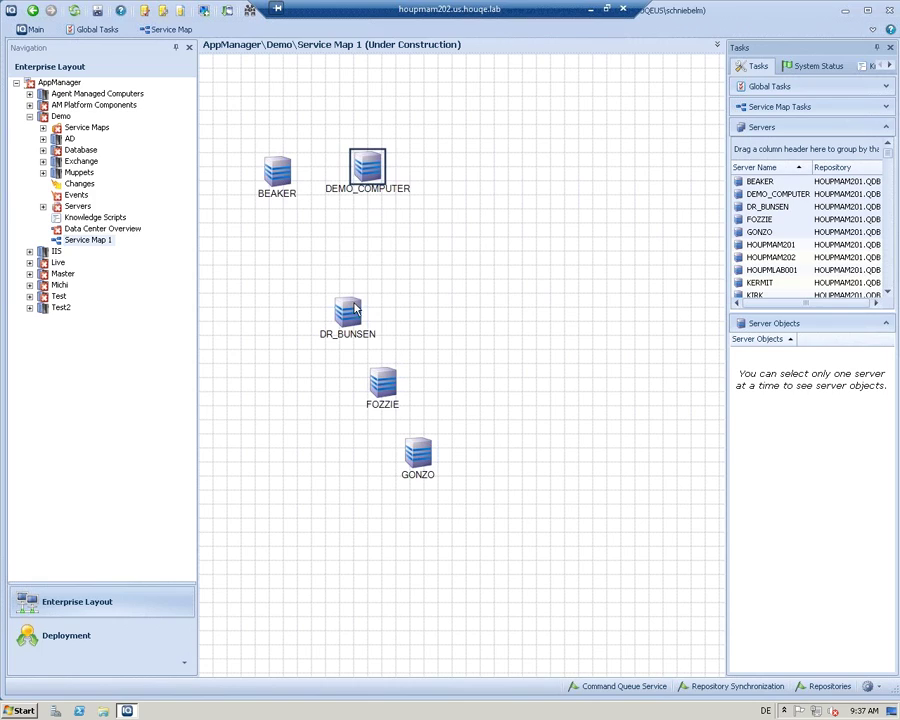
drag(353, 309, 476, 191)
drag(382, 385, 550, 200)
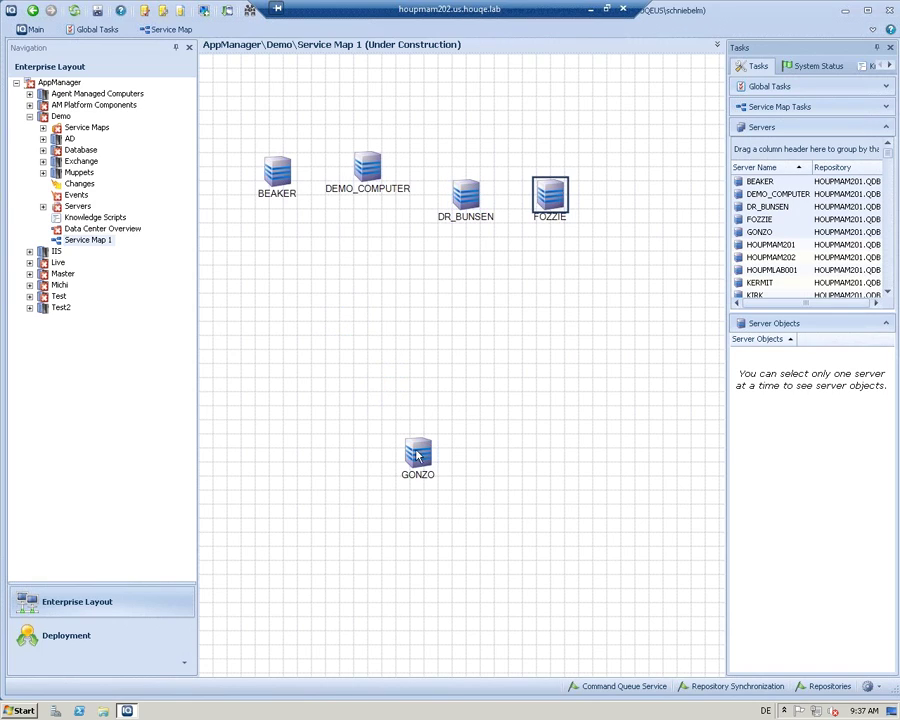
drag(418, 456, 606, 186)
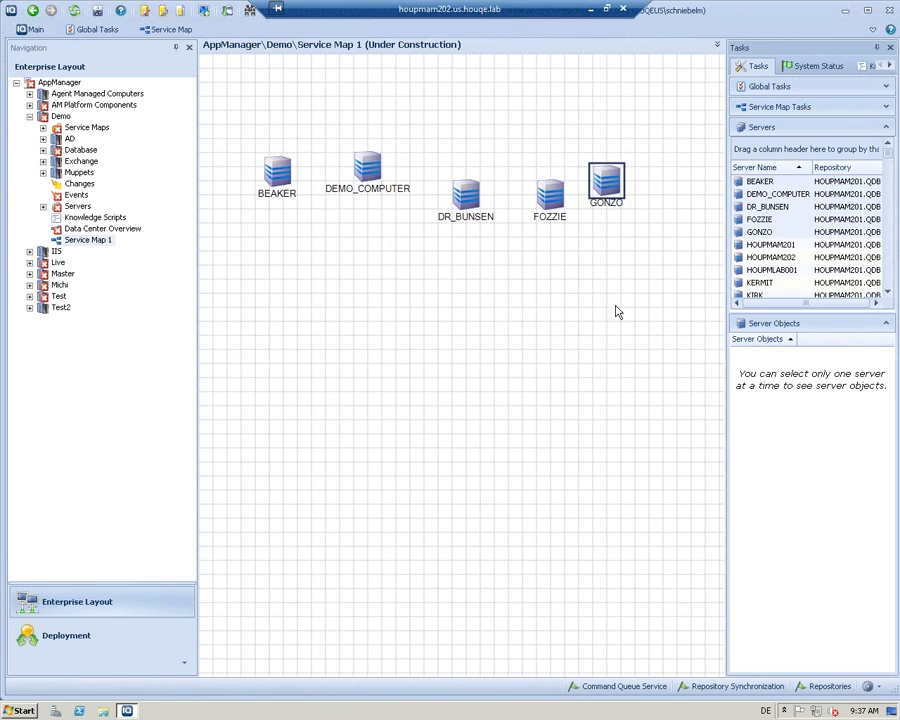
Step: Add HOUPMAM202's CPU, File System, Memory and Network objects to the service map and move them together below the server row
click(762, 258)
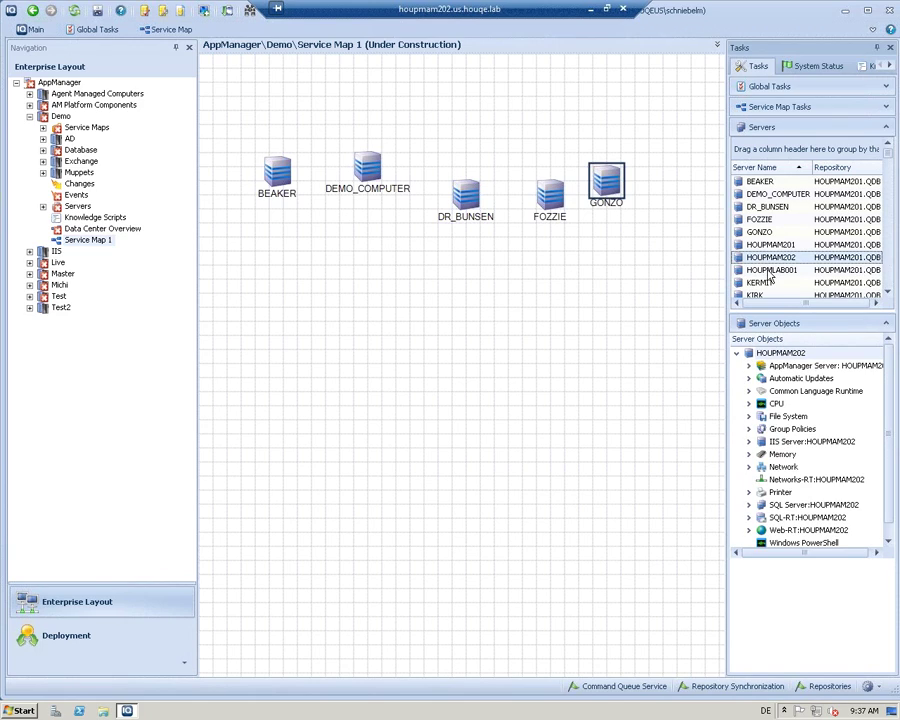
click(796, 404)
ctrl+click(798, 416)
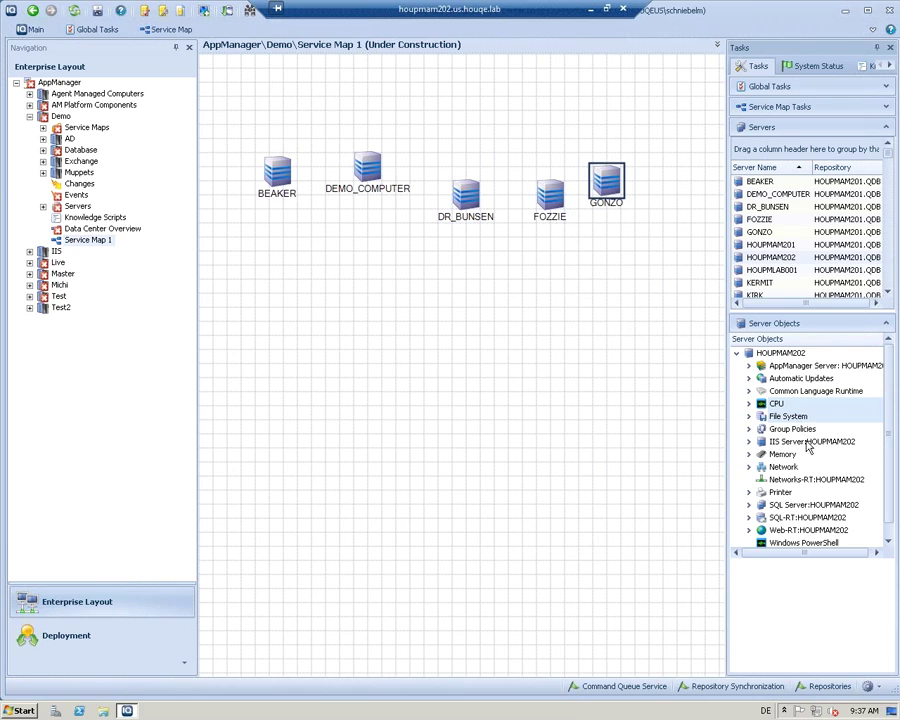
ctrl+click(786, 454)
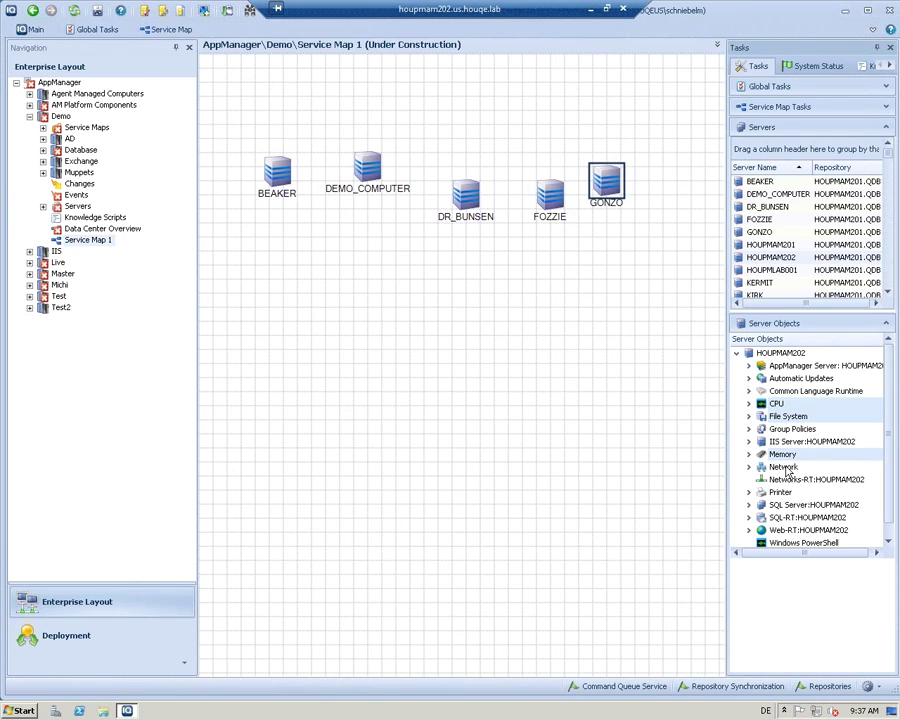
ctrl+click(787, 468)
drag(460, 441, 460, 440)
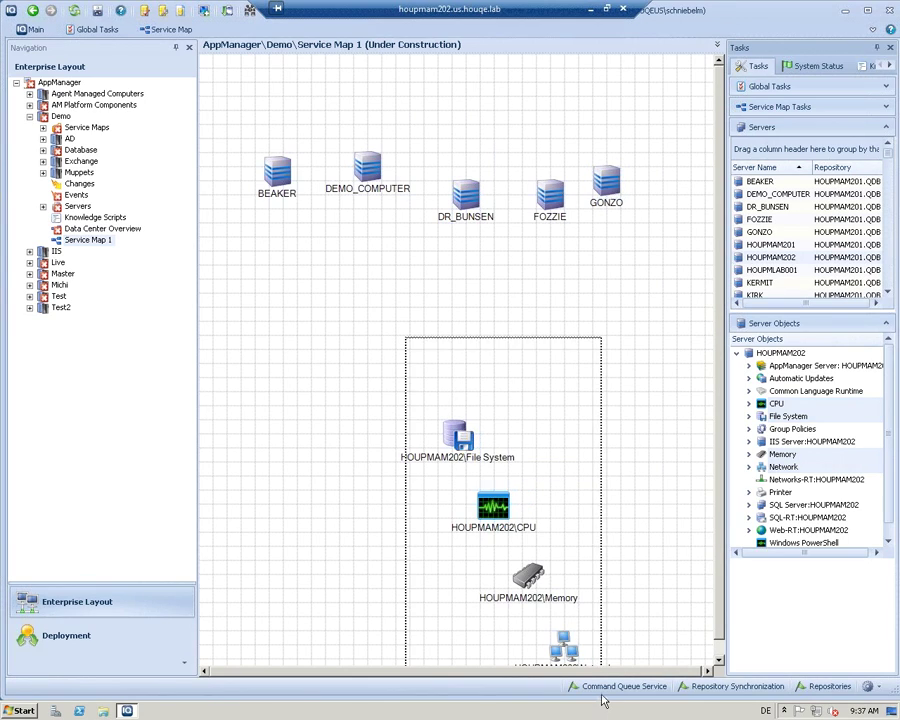
drag(537, 465, 398, 287)
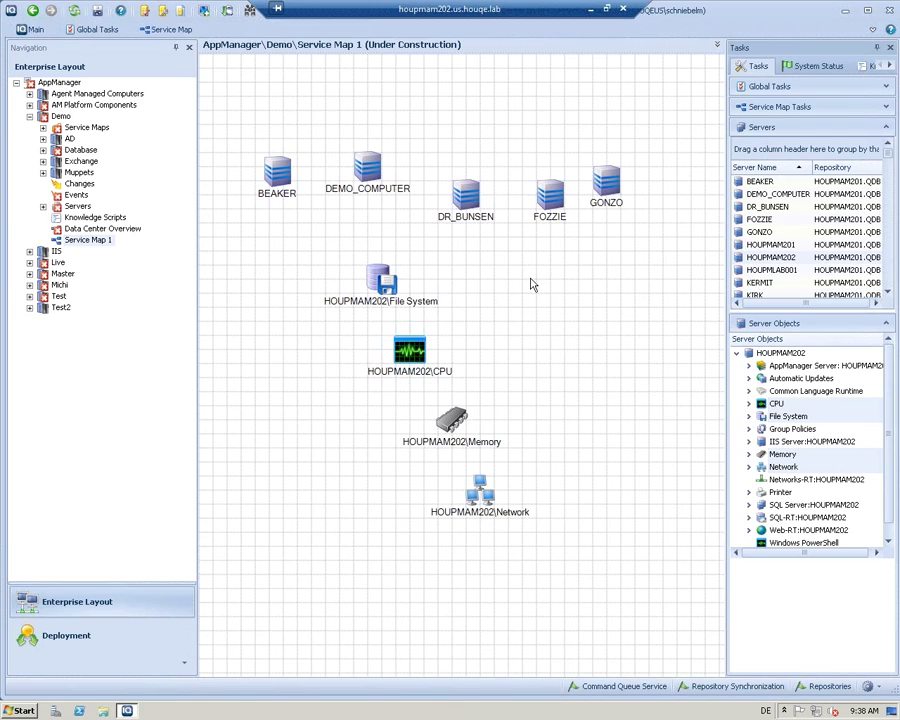
Step: Set the icon size of the HOUPMAM202\File System object to Medium (24x24)
click(383, 287)
double_click(383, 287)
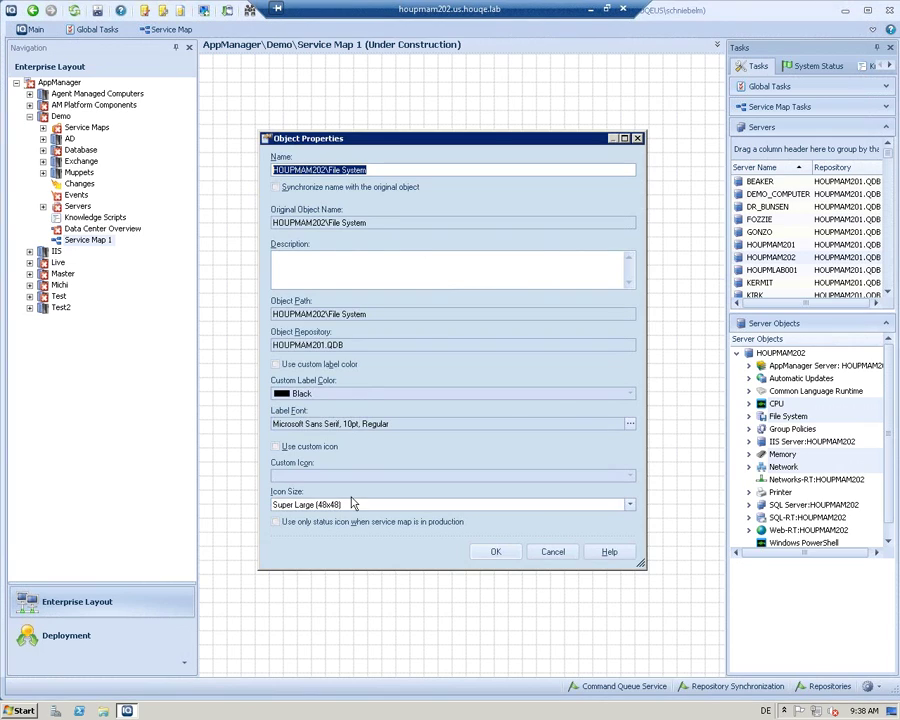
click(348, 504)
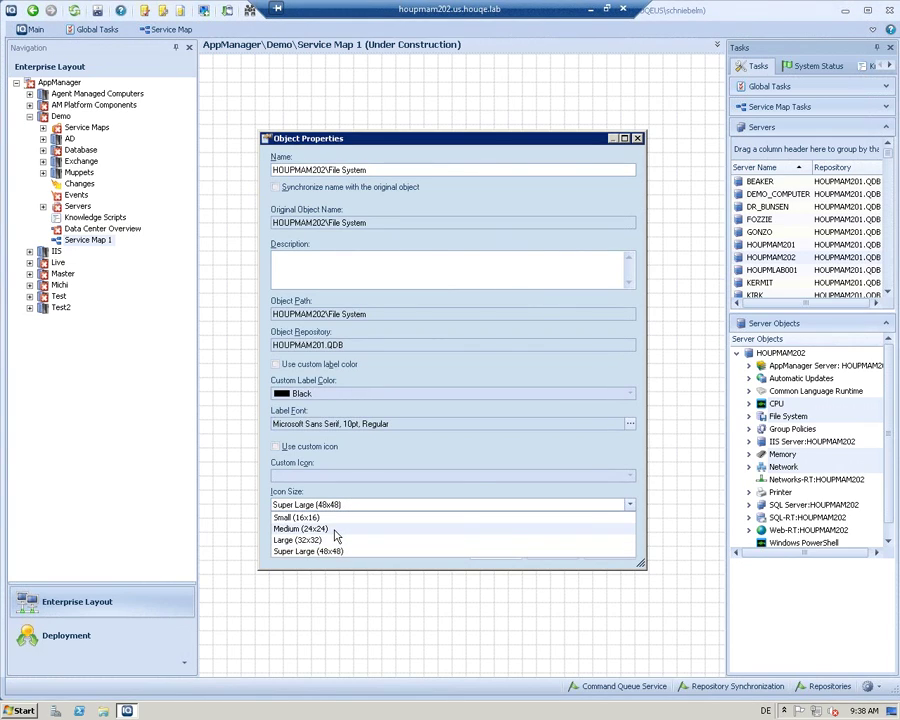
click(335, 529)
click(496, 552)
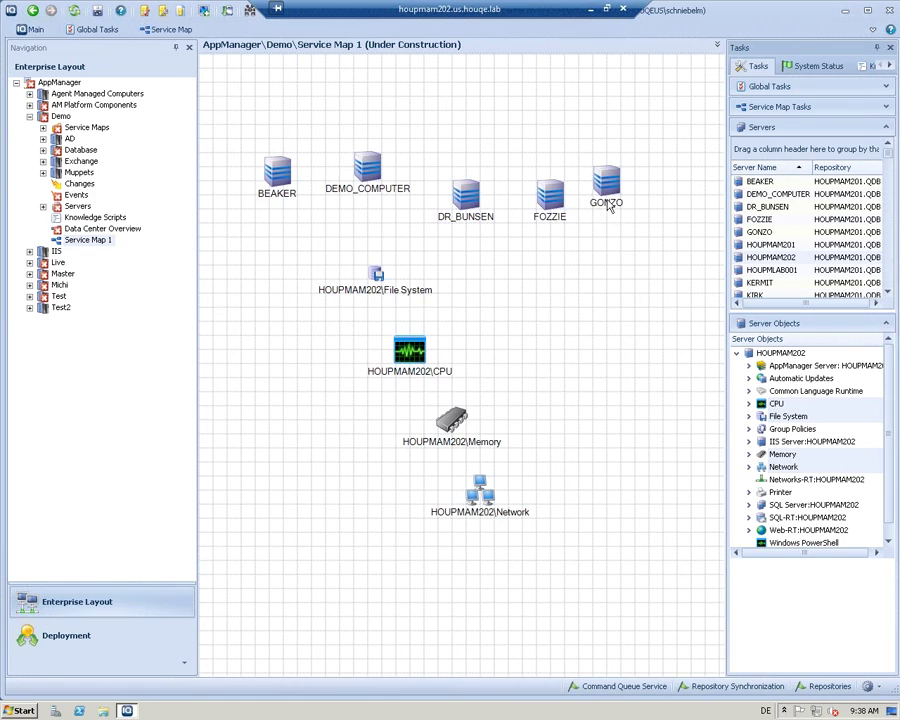
Step: Give DEMO_COMPUTER a custom icon showing the plain database cylinder
click(372, 172)
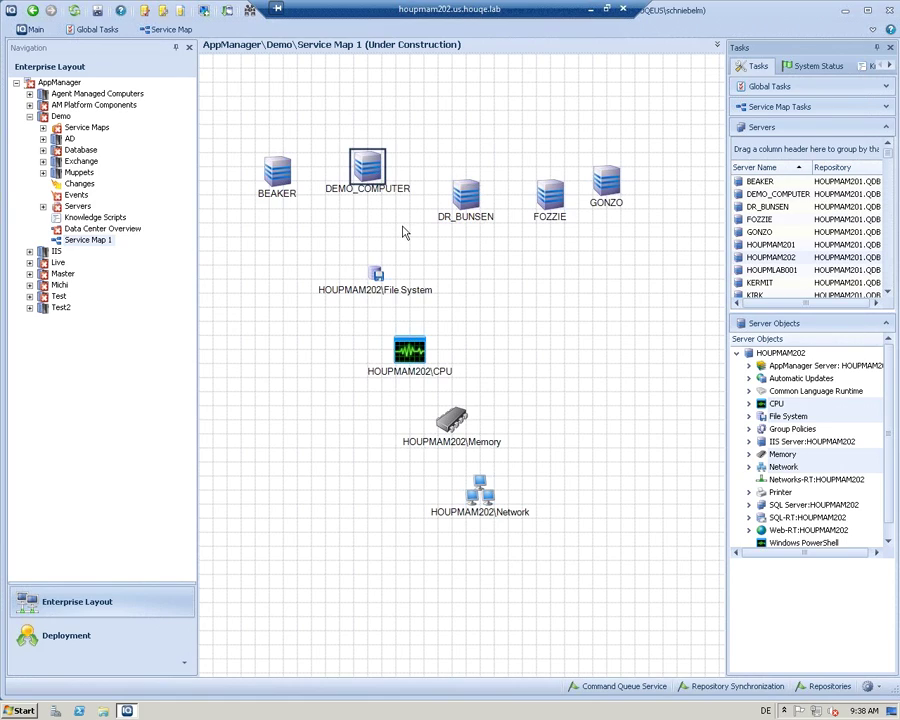
double_click(369, 170)
click(309, 447)
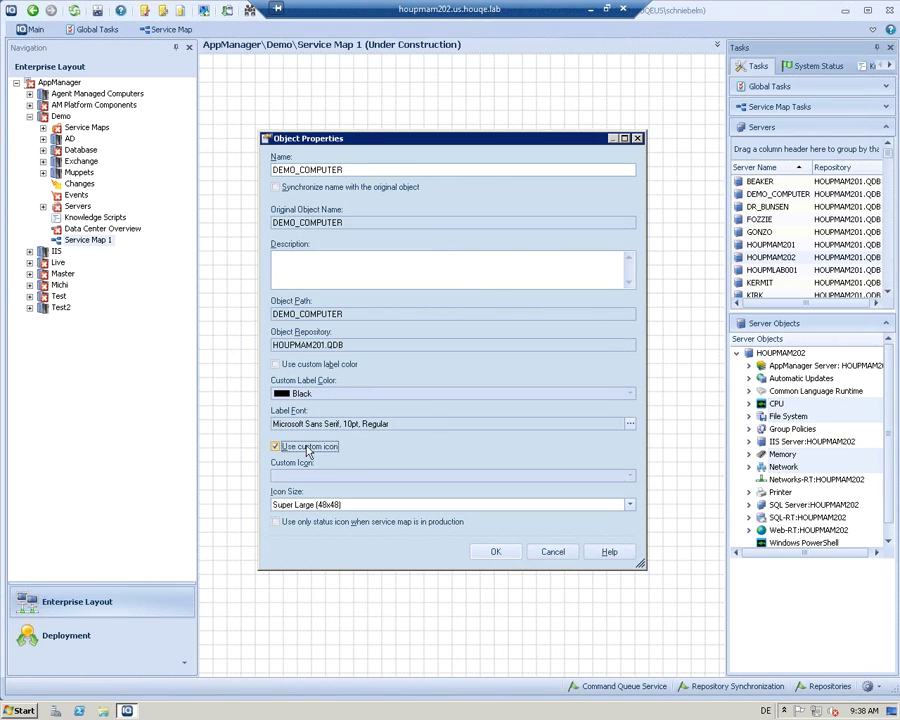
click(629, 476)
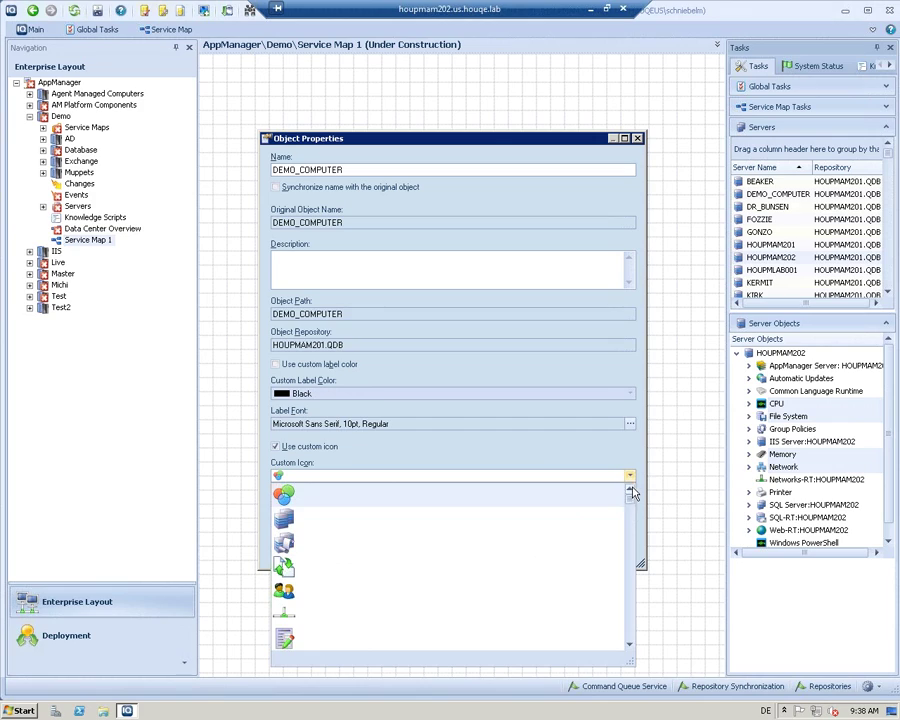
click(632, 546)
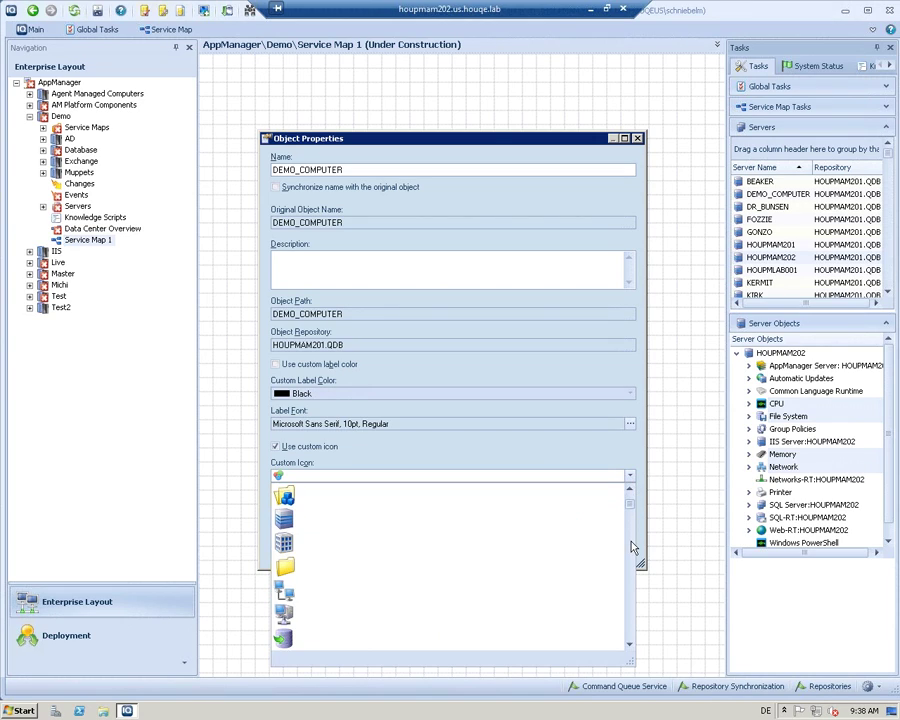
click(632, 544)
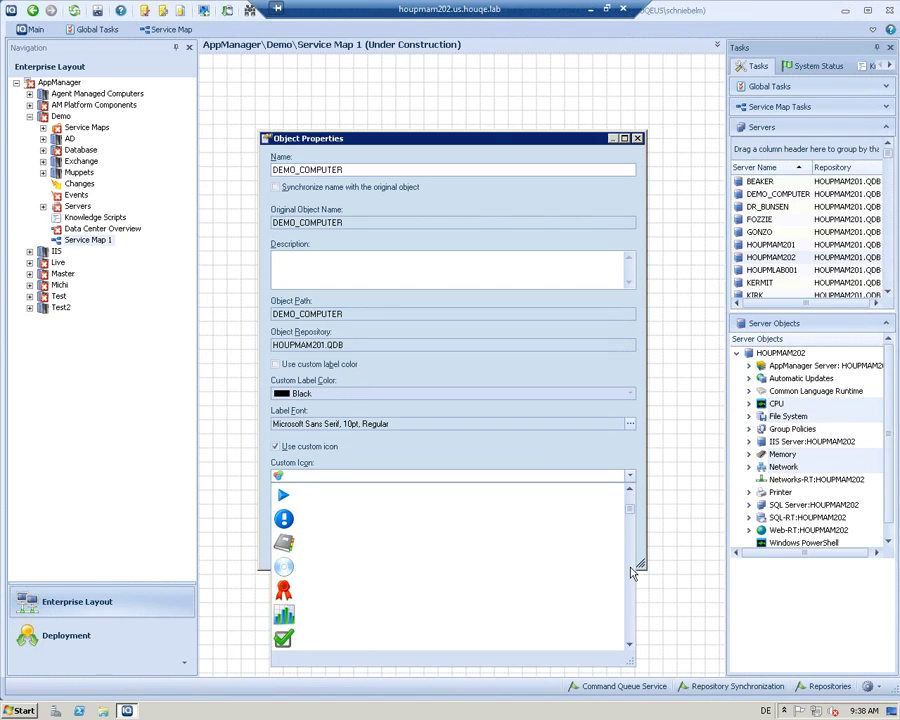
click(632, 566)
click(632, 572)
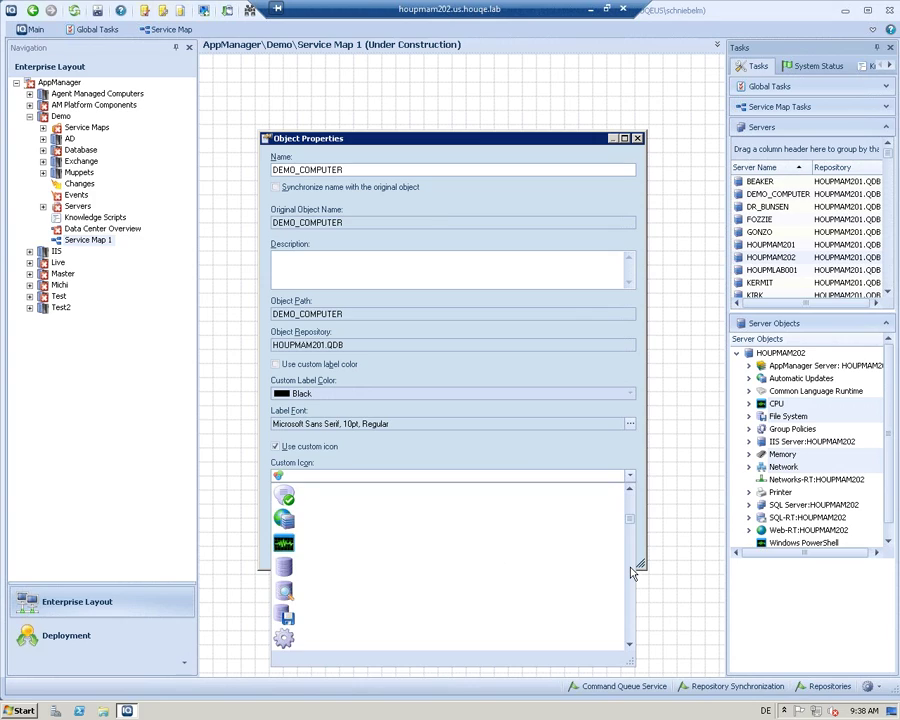
click(282, 567)
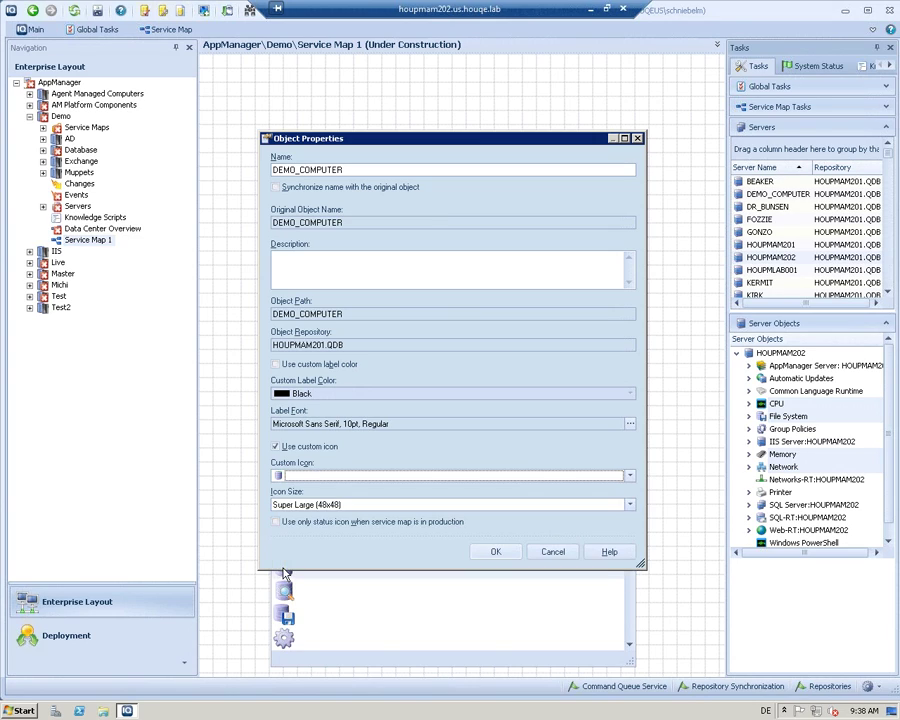
click(493, 552)
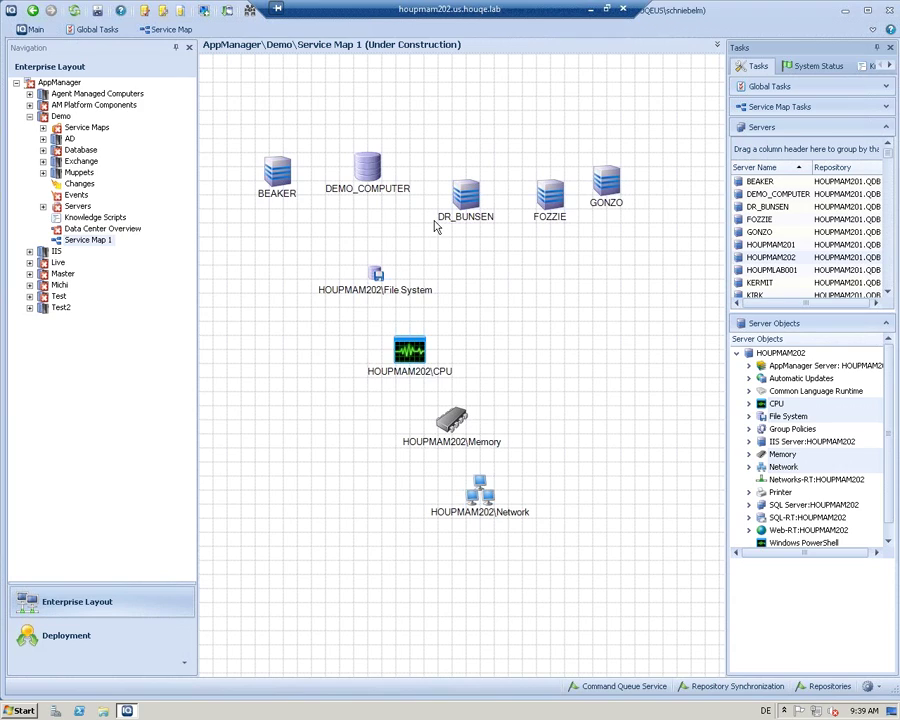
mouse_move(440, 214)
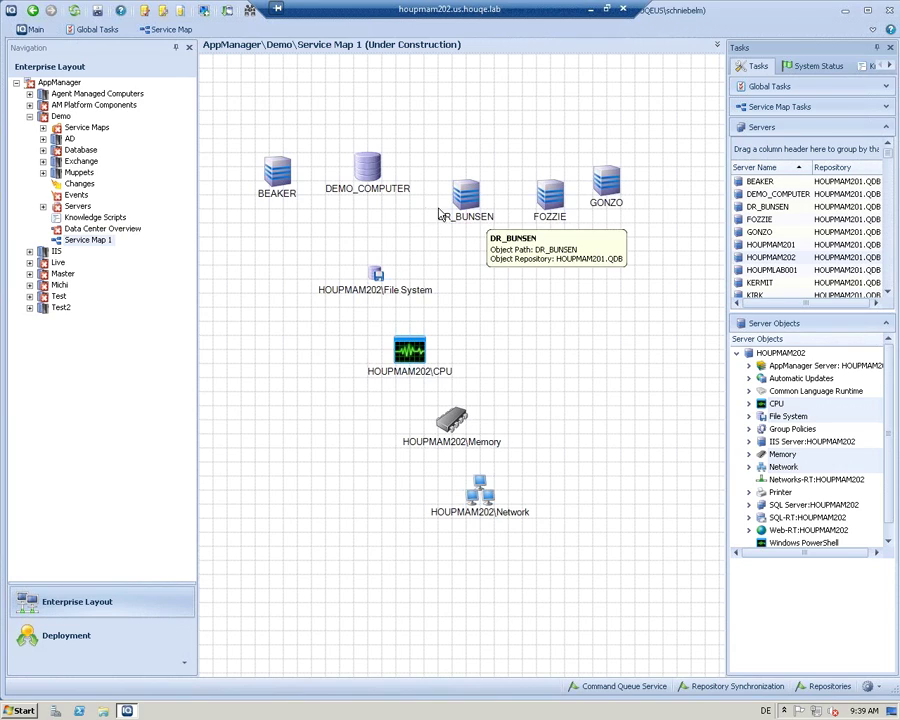
Step: Line up DR_BUNSEN beside DEMO_COMPUTER and set HOUPMAM202\CPU to use only the status icon when the service map is in production
drag(452, 216, 466, 189)
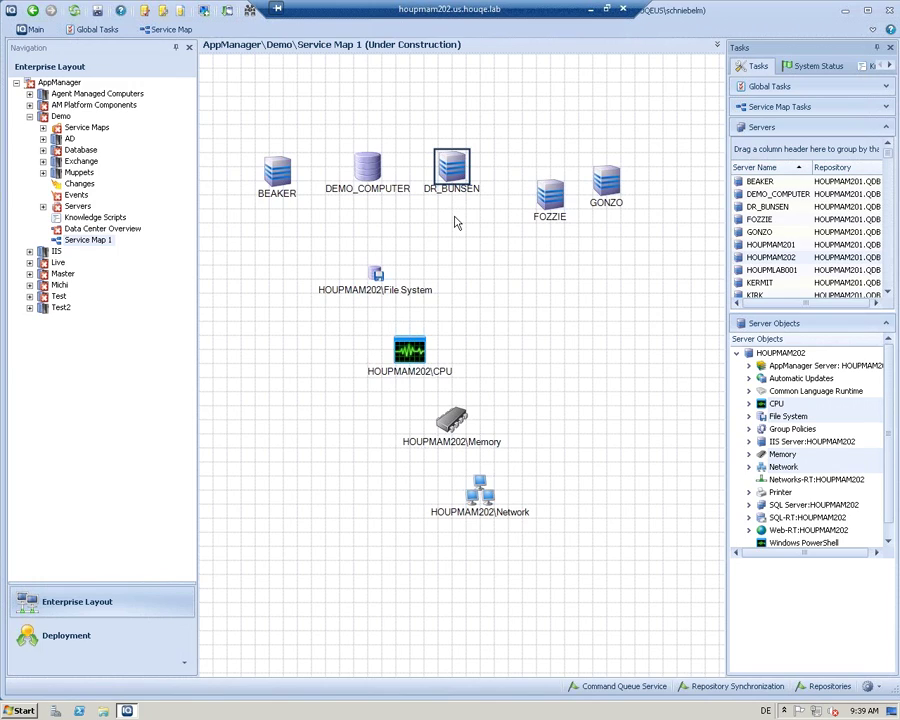
click(410, 350)
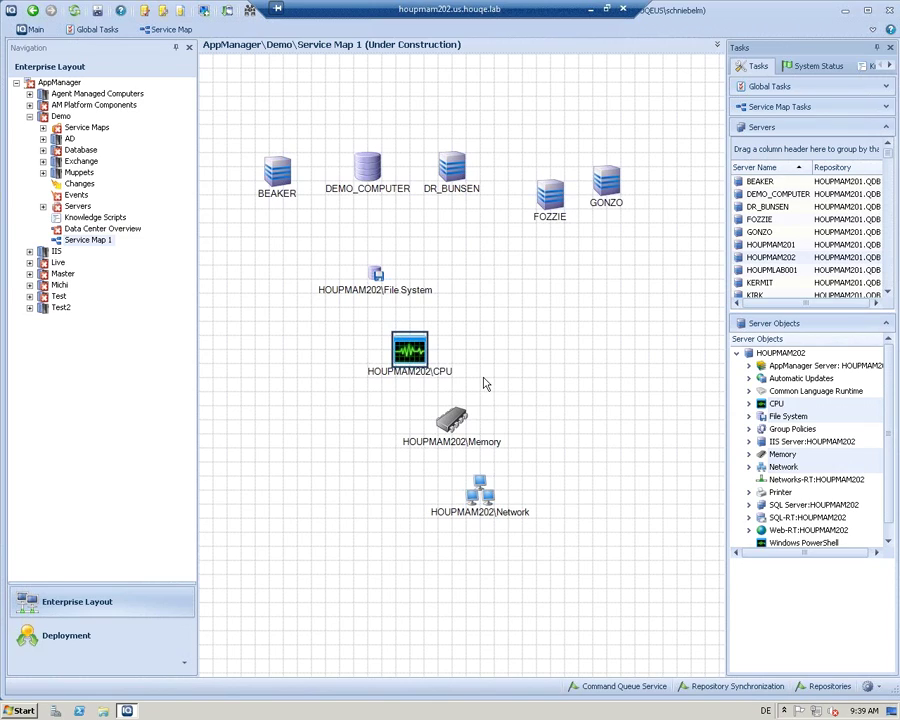
double_click(417, 348)
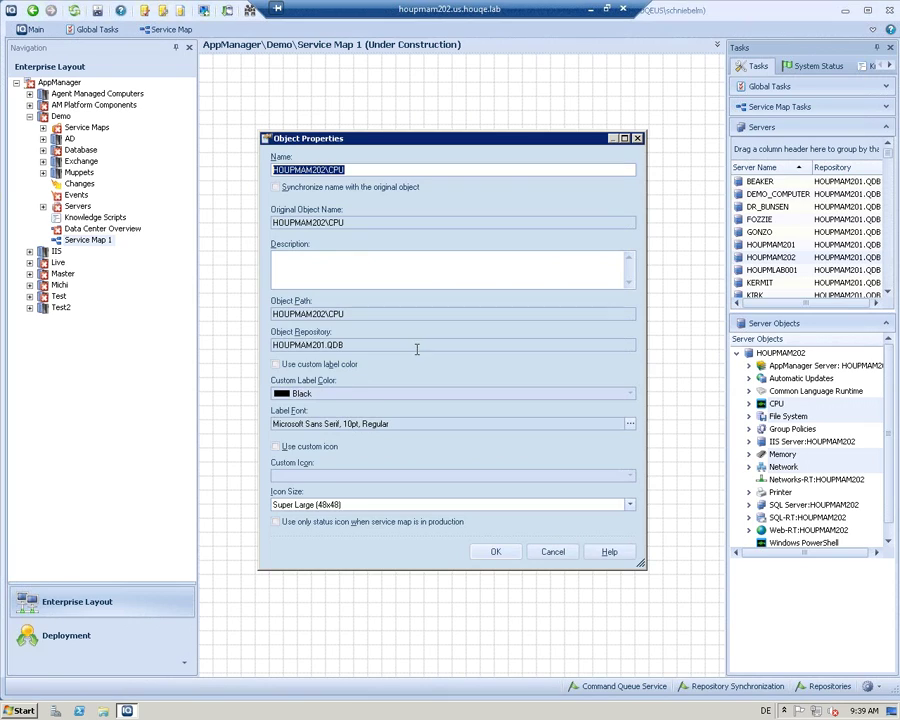
click(288, 525)
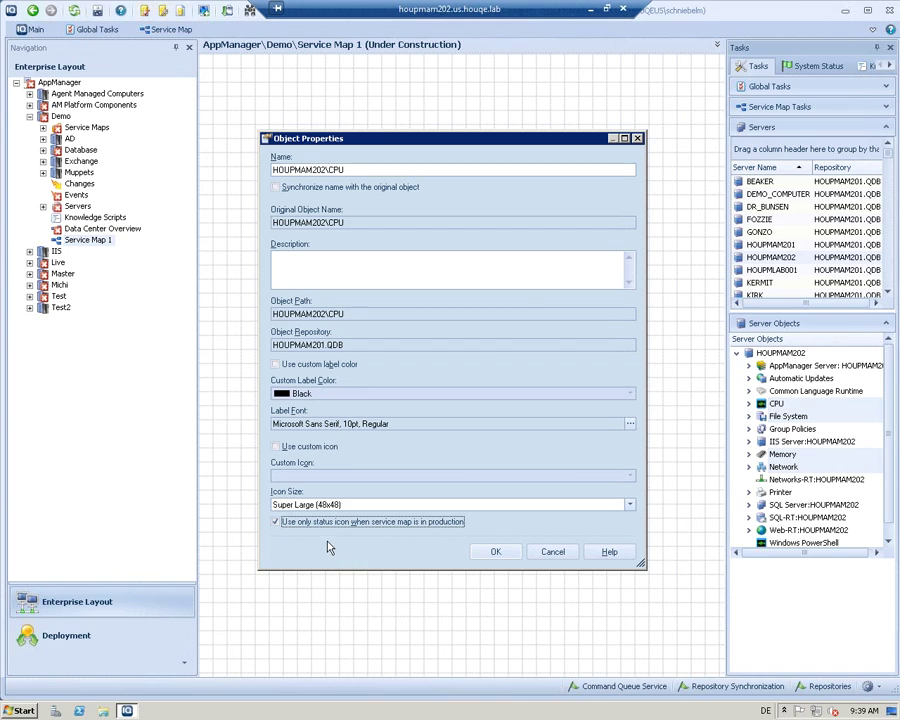
click(488, 556)
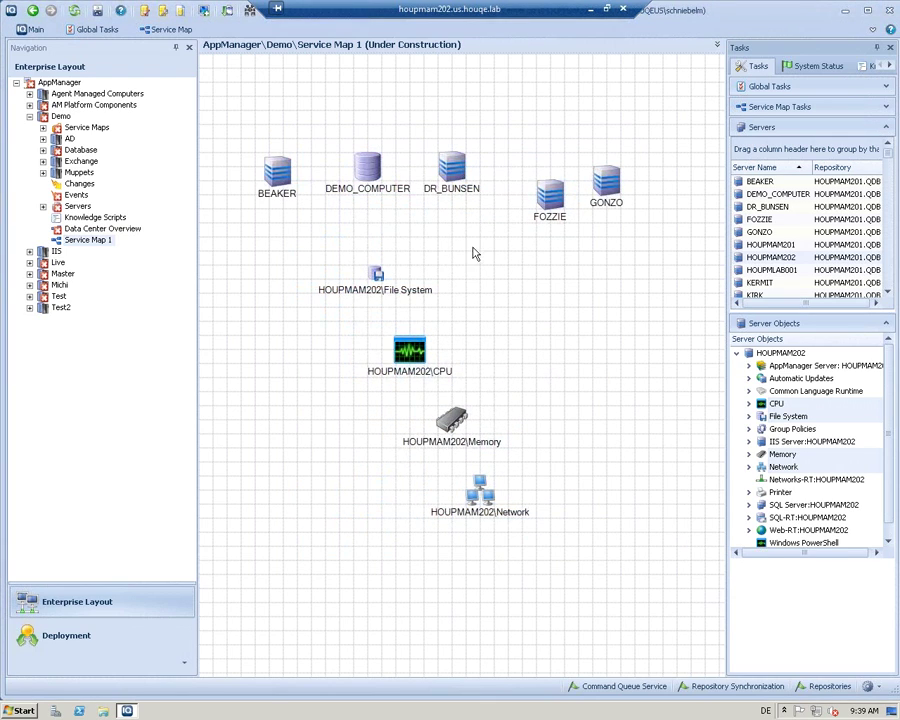
Step: Check in Service Map 1 to put it into production and auto-hide the task pane
click(165, 30)
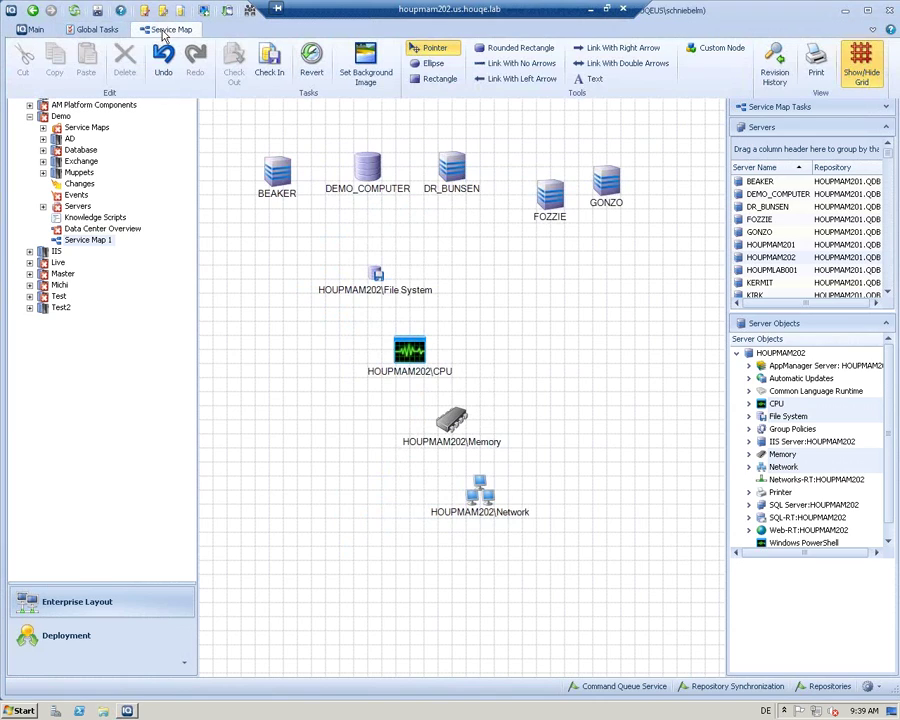
click(269, 62)
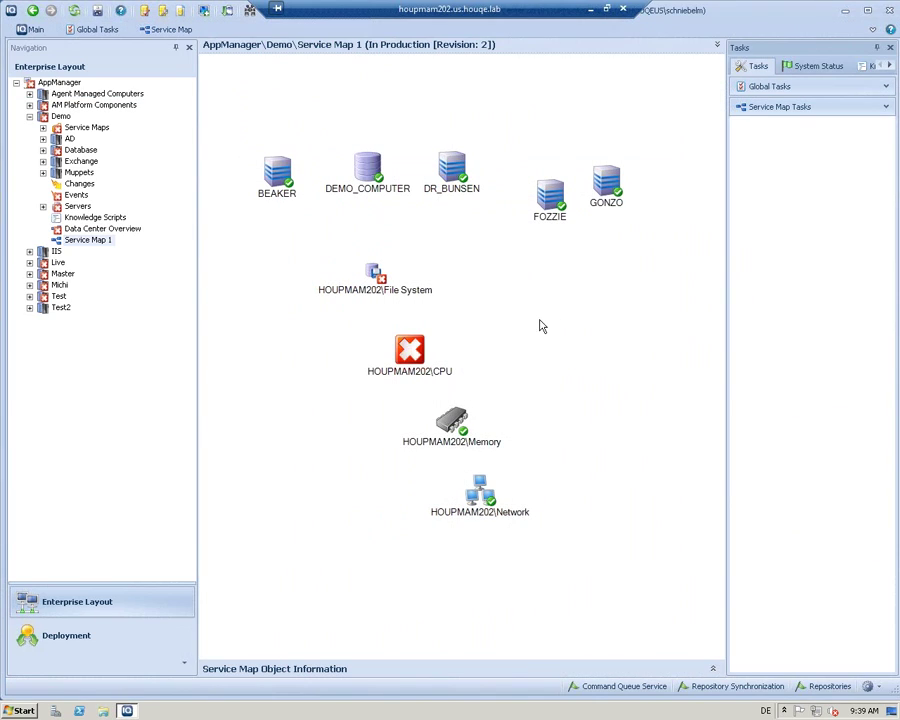
mouse_move(414, 352)
click(882, 50)
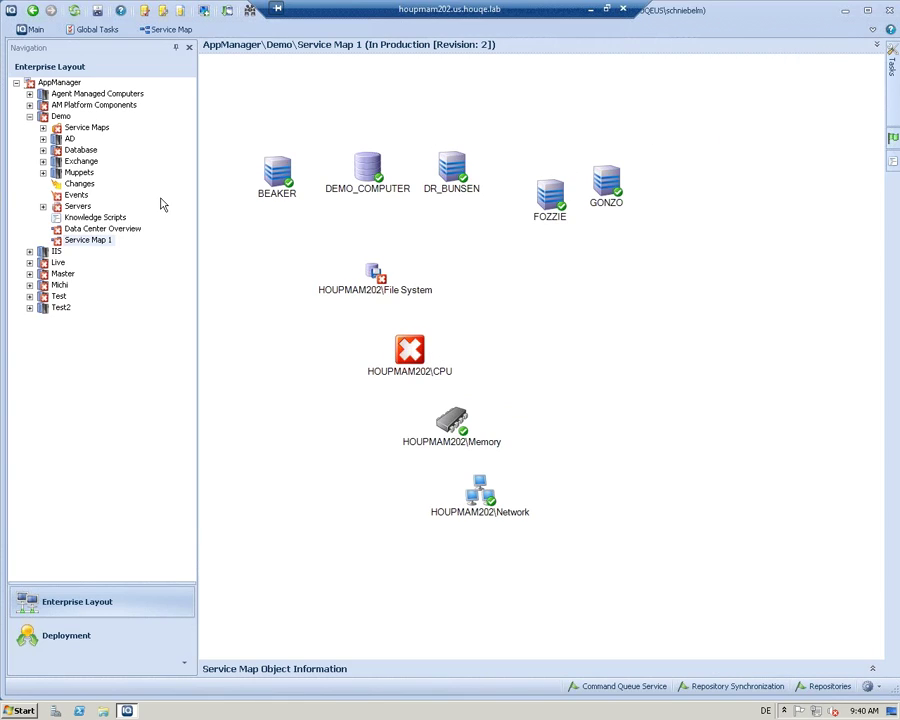
Step: Open the Data Center Overview map and drill down through Data Center Alpha to the Database Alpha map
click(110, 229)
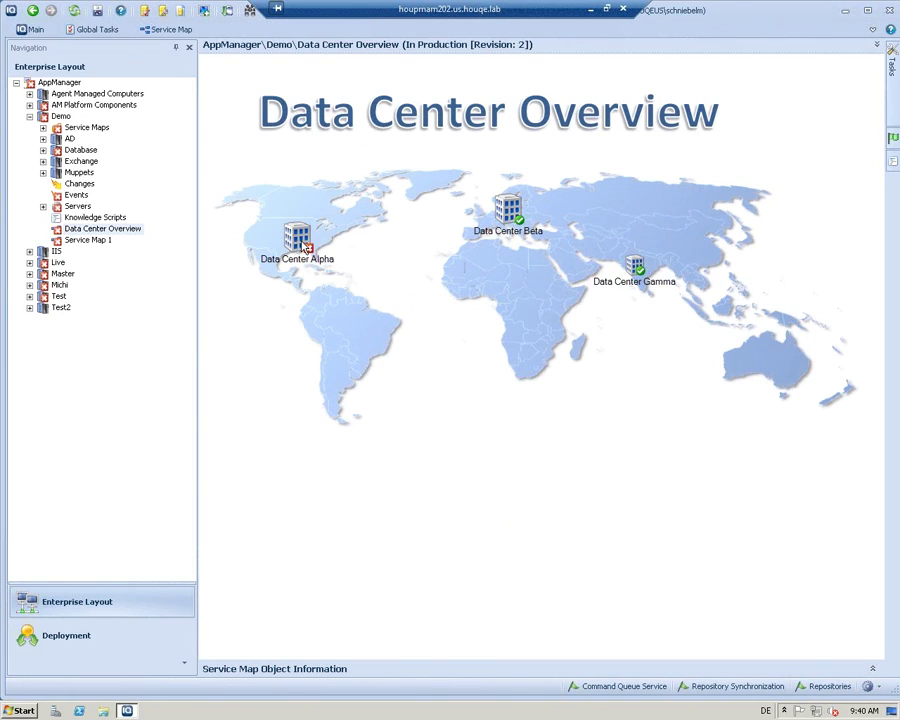
mouse_move(303, 247)
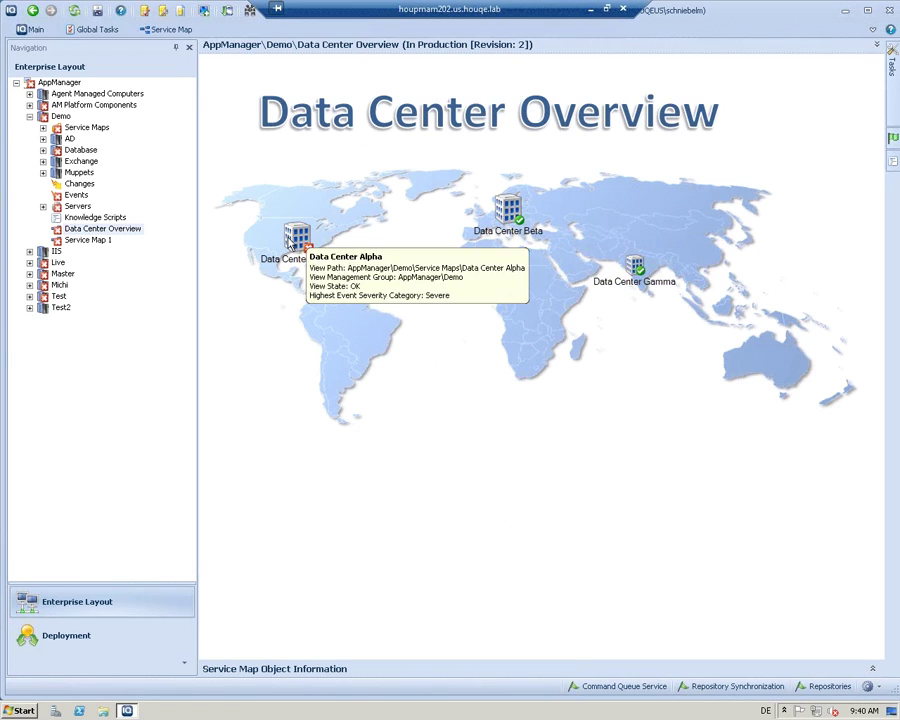
mouse_move(638, 276)
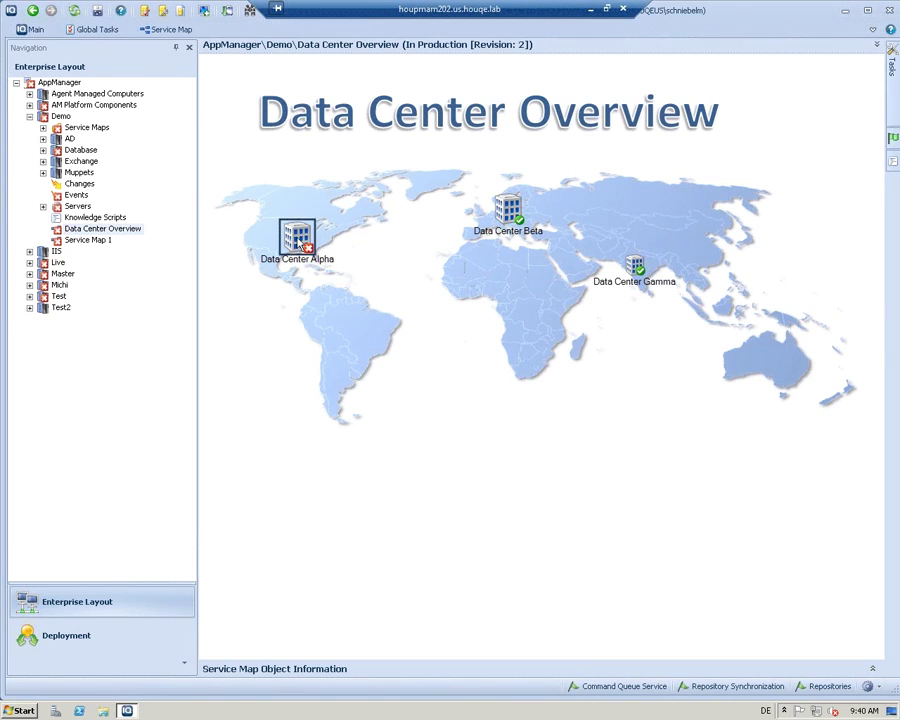
click(297, 238)
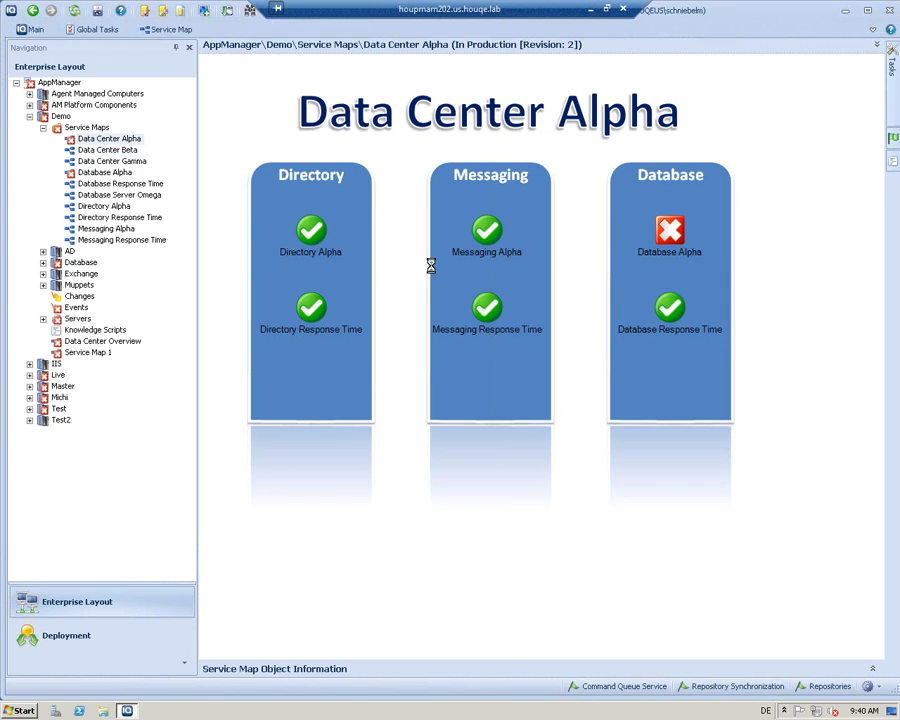
double_click(669, 232)
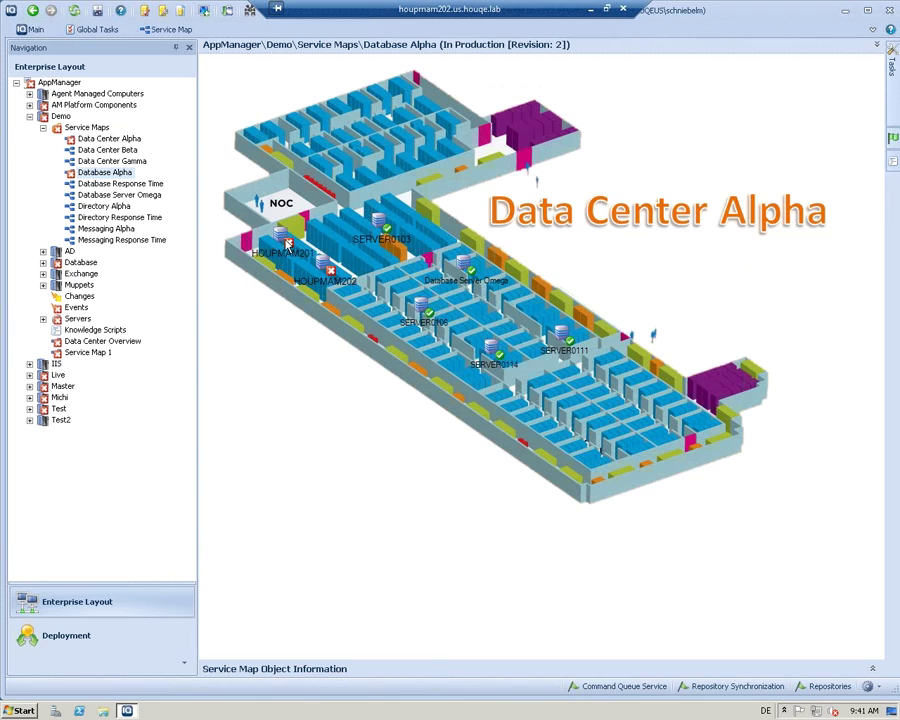
Step: Drill into the Database Server Omega map to examine its components and return to the Database Alpha map
mouse_move(289, 246)
click(464, 268)
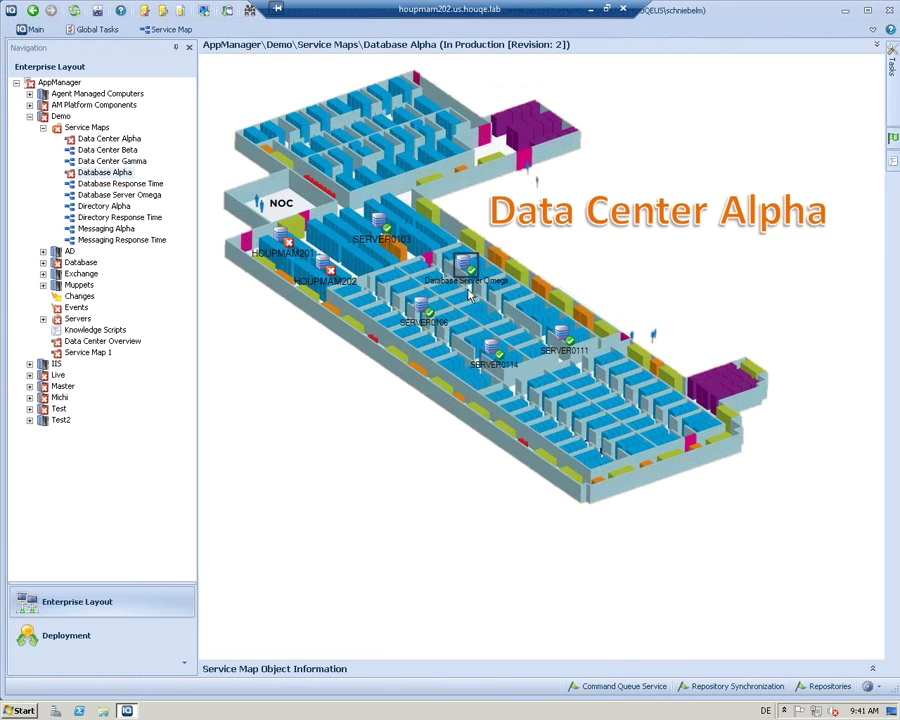
double_click(467, 268)
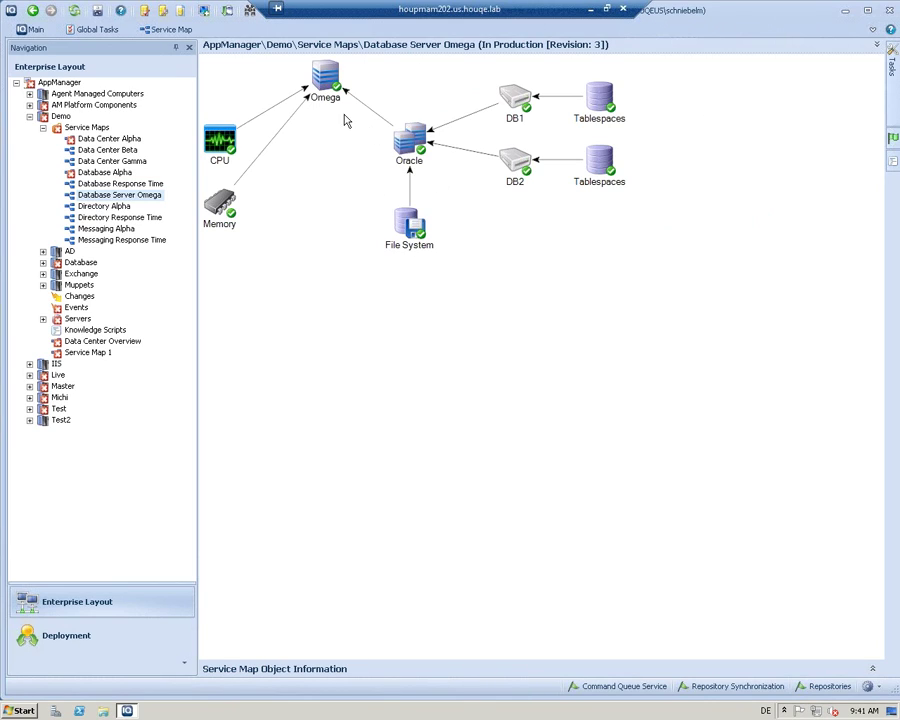
click(33, 10)
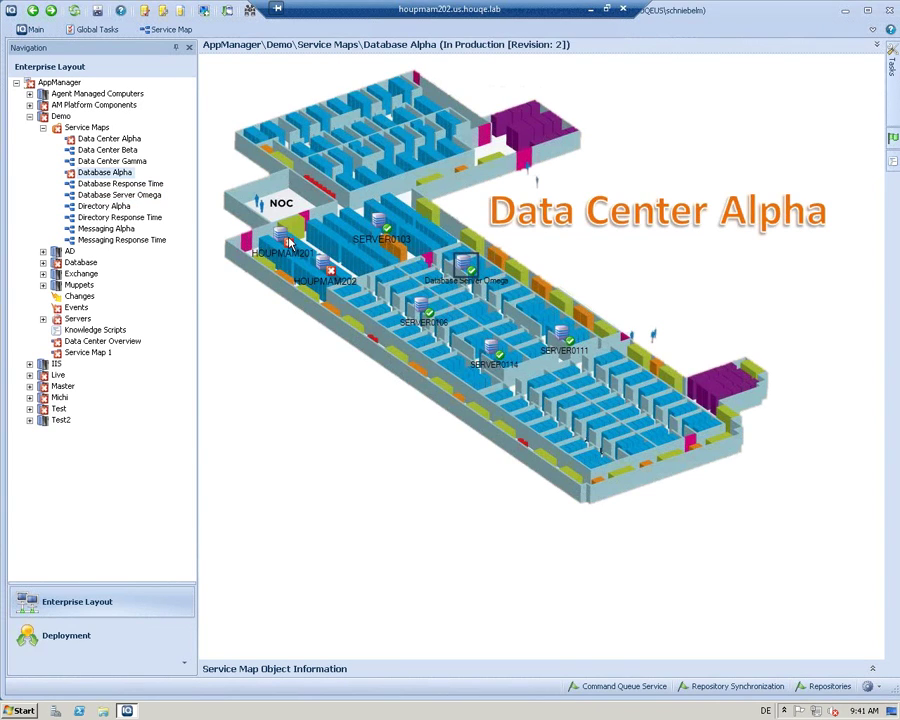
Step: Expand the object information for HOUPMAM201, widen the chart area, and show its CPU and memory data streams in the Time-Aligned view
click(873, 668)
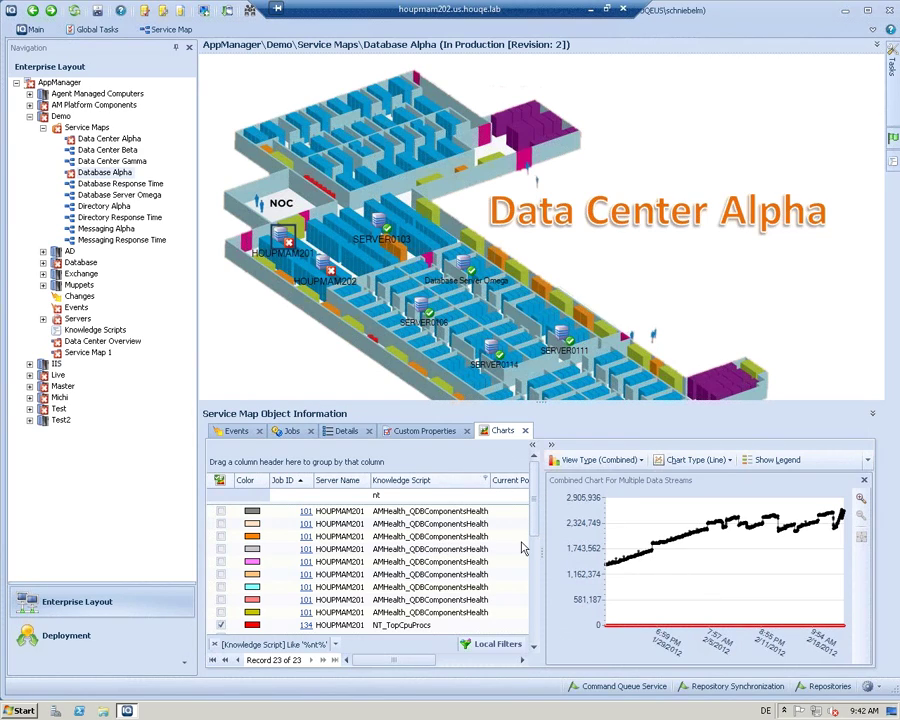
drag(542, 546, 430, 546)
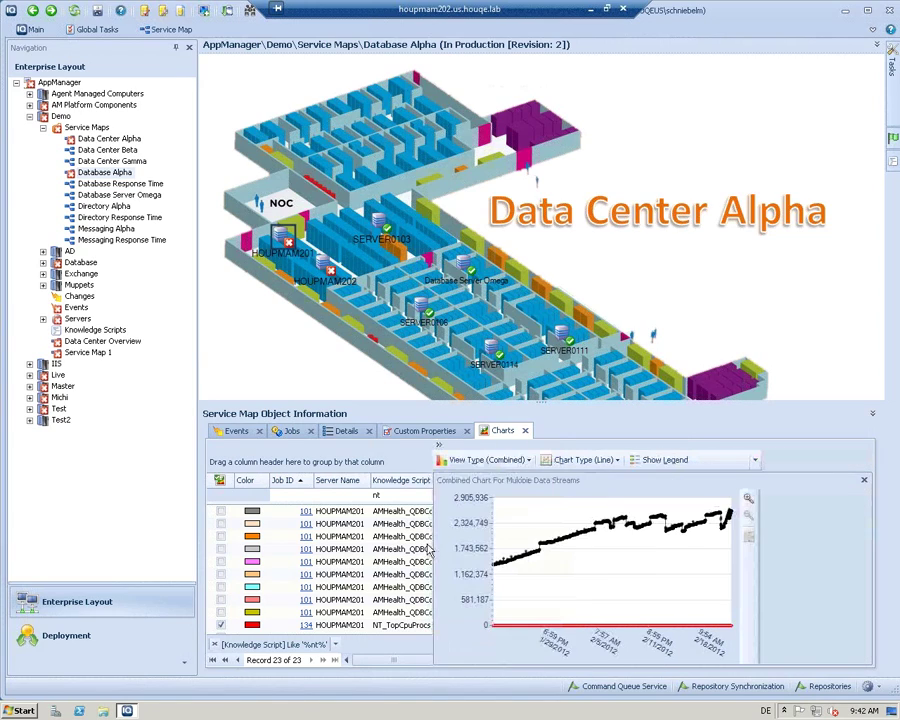
click(528, 461)
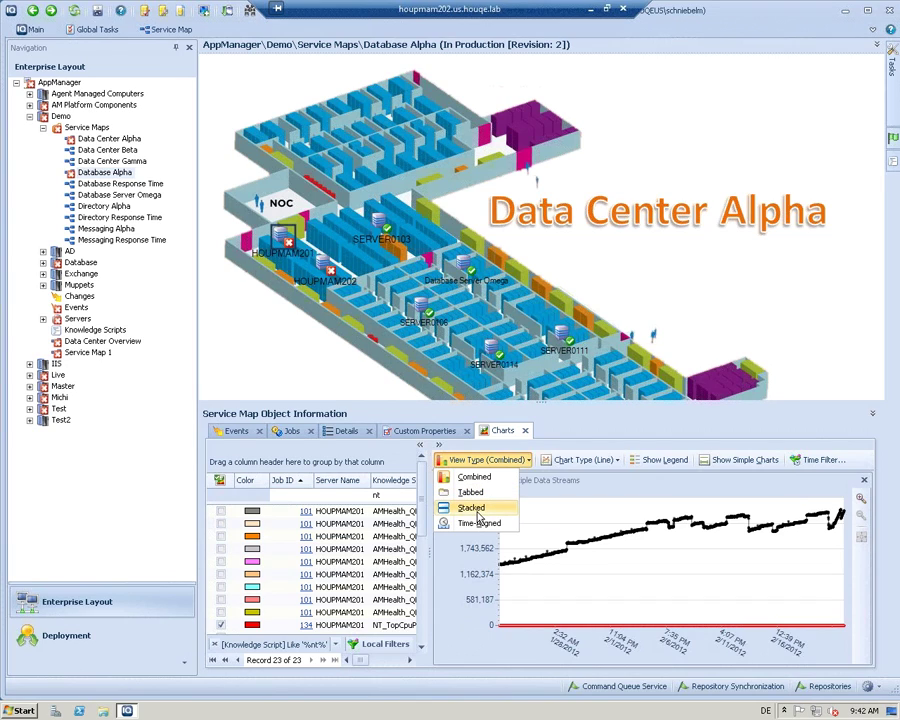
click(480, 524)
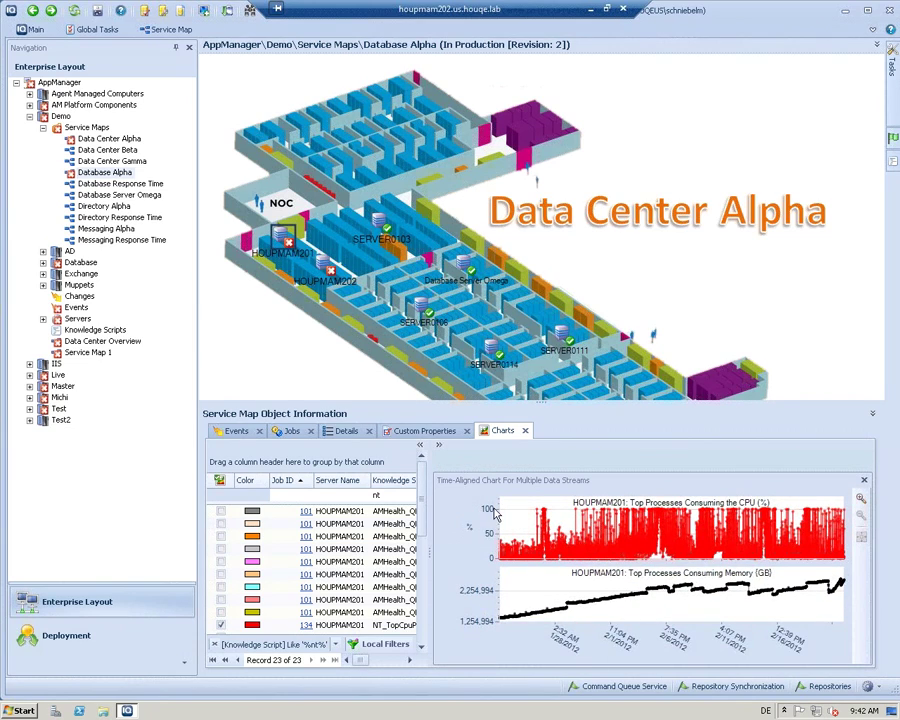
mouse_move(678, 540)
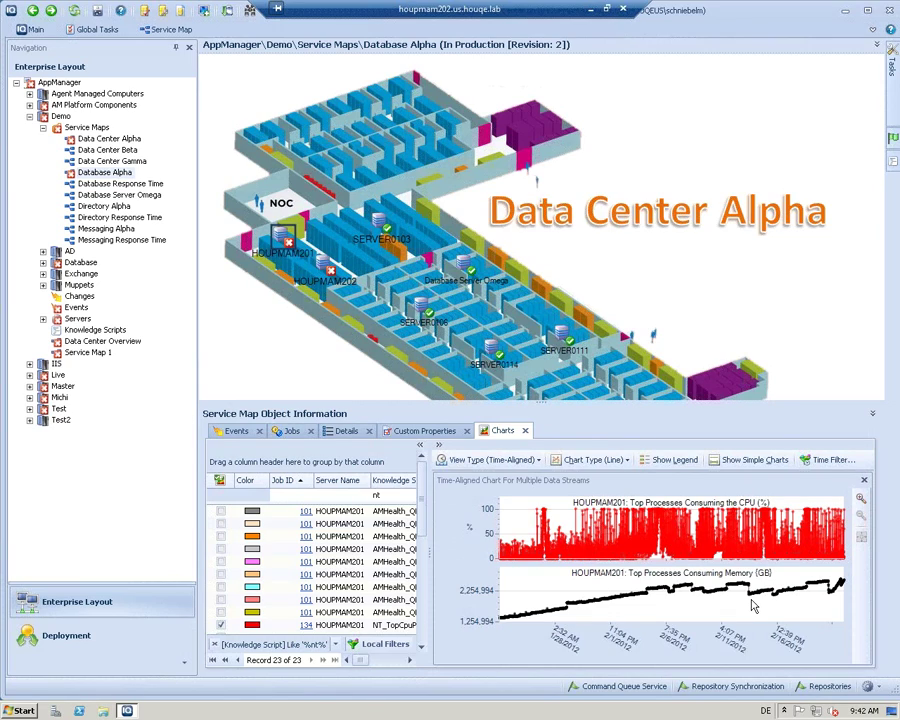
Step: Switch to simple charts, magnify the time-aligned CPU and memory curves around 2/10/2012, and restore the enhanced charts
click(756, 459)
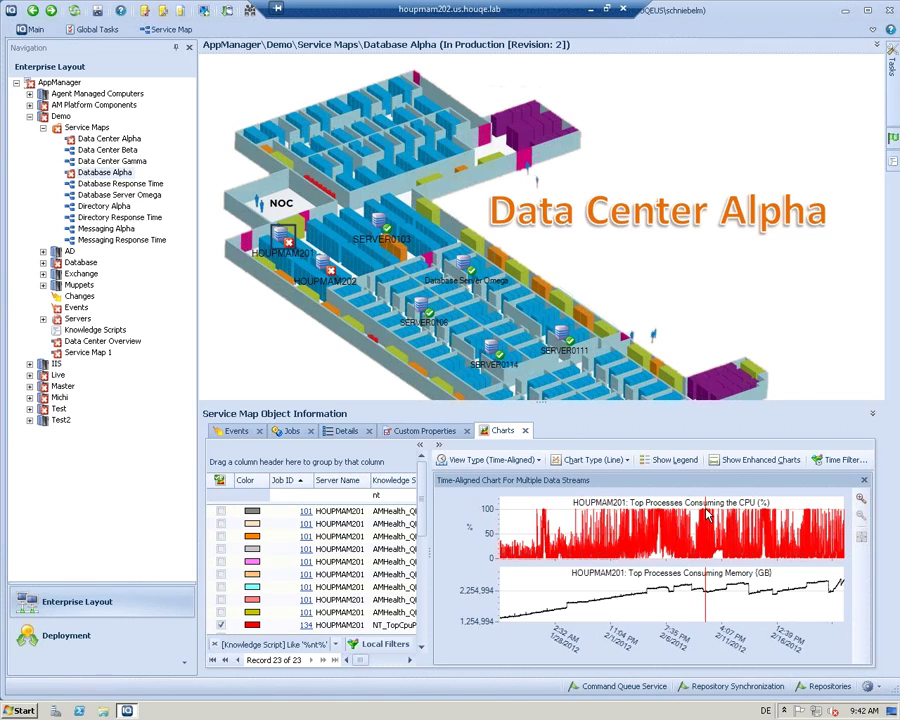
scroll(708, 514, up, 5)
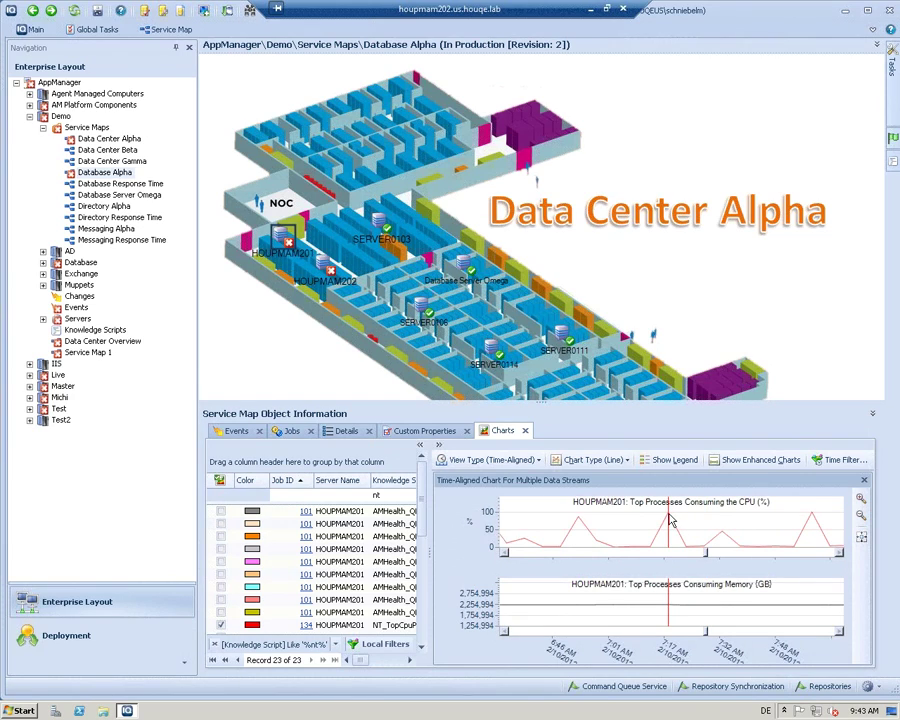
click(778, 459)
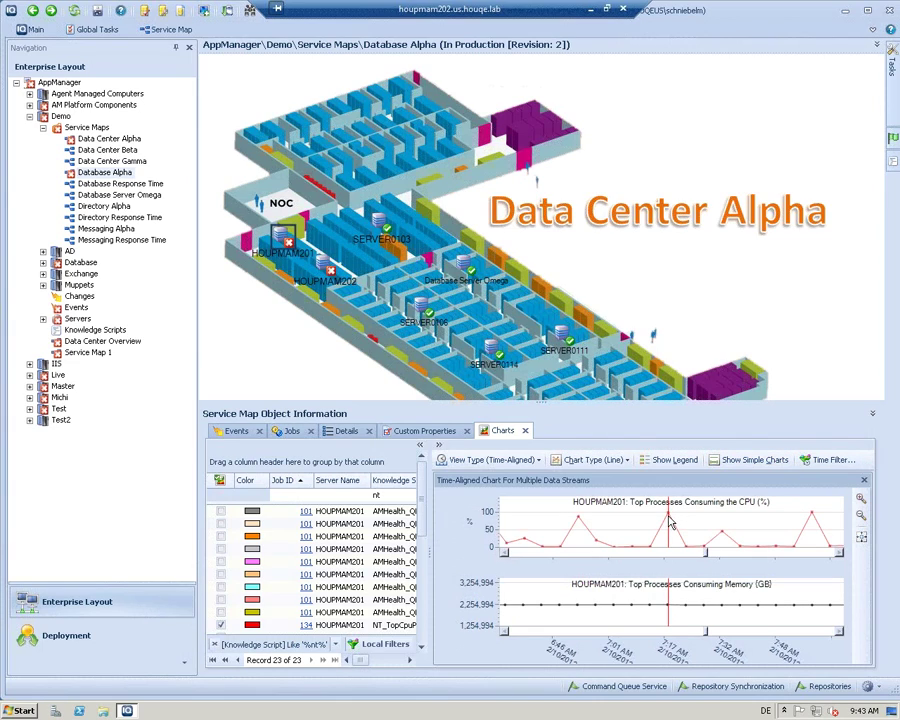
Step: Inspect the top memory-consuming processes for the 2/10/2012 7:08:19 AM data point, close the details, and collapse the object information
double_click(633, 612)
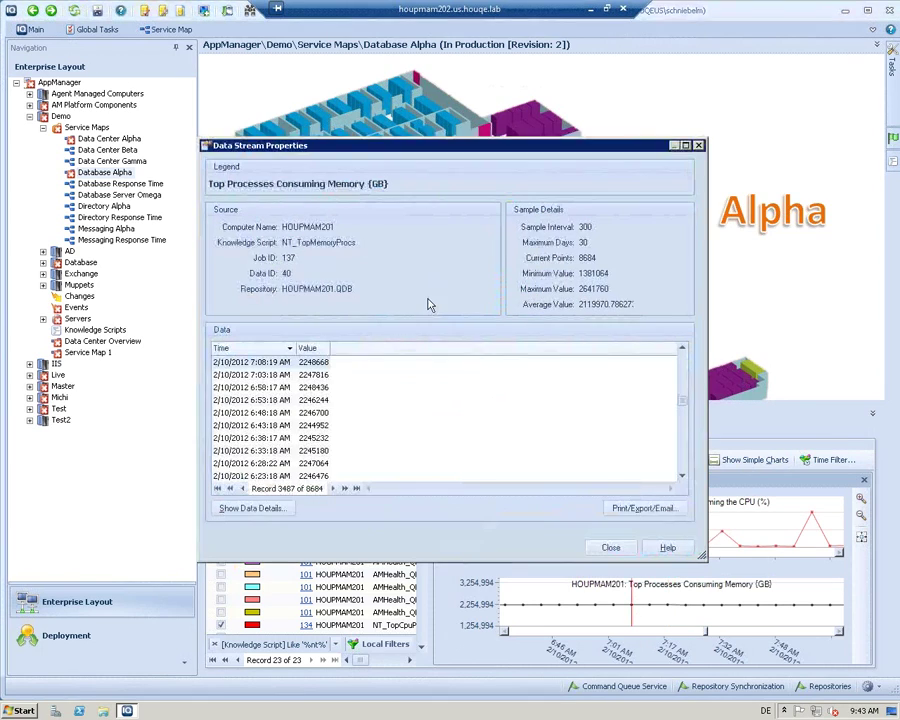
double_click(250, 366)
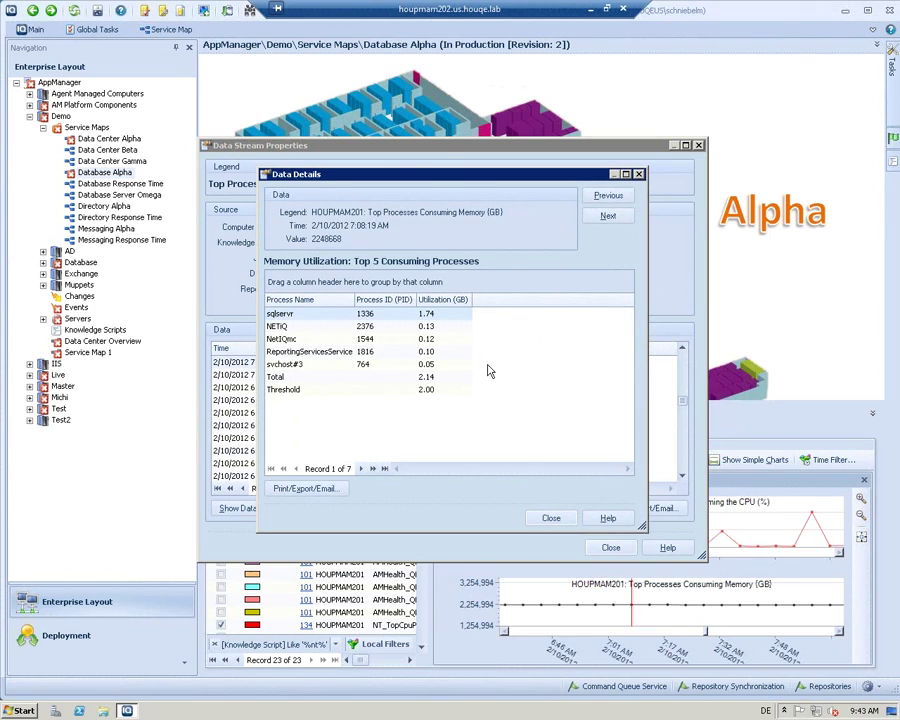
click(551, 518)
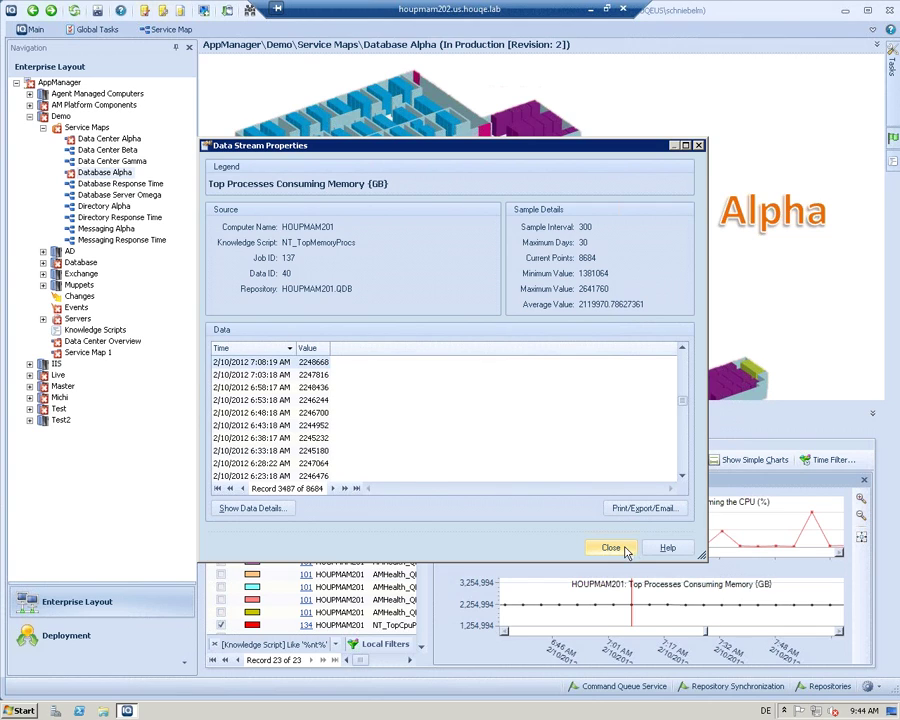
click(629, 548)
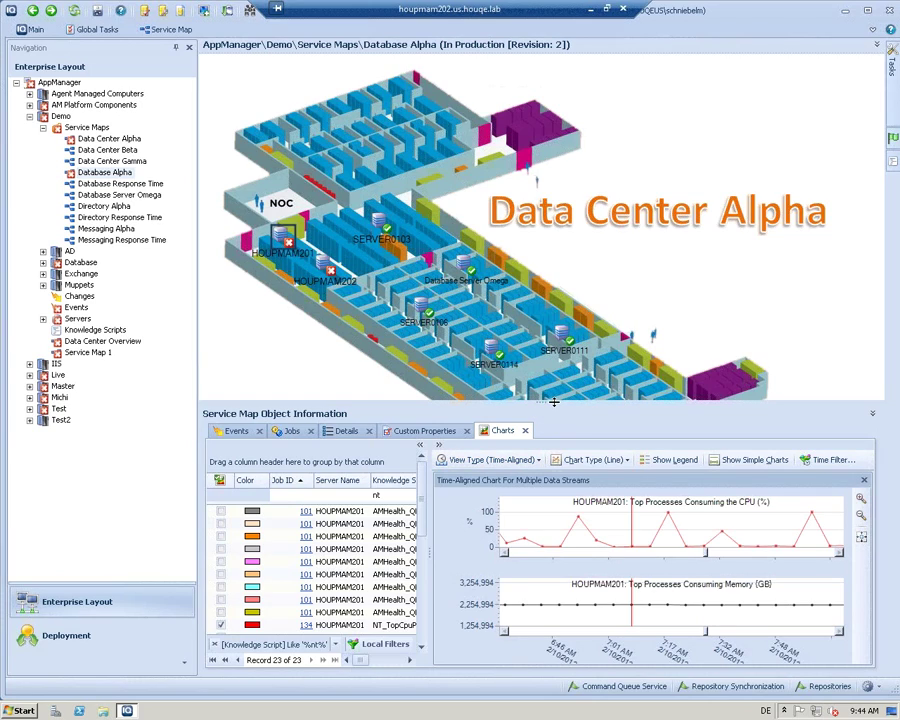
click(872, 413)
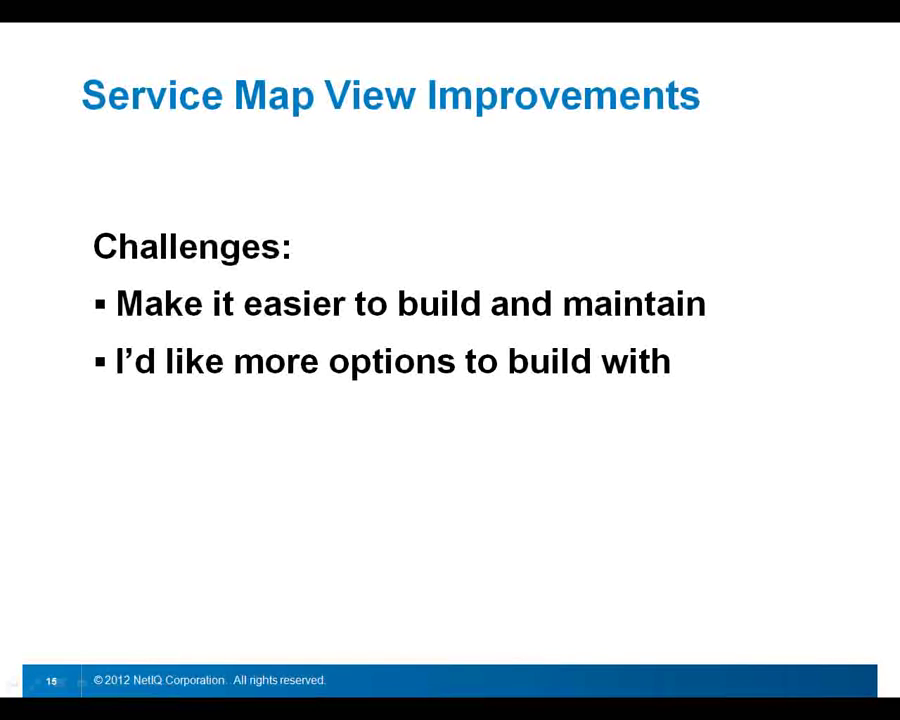
key(Right)
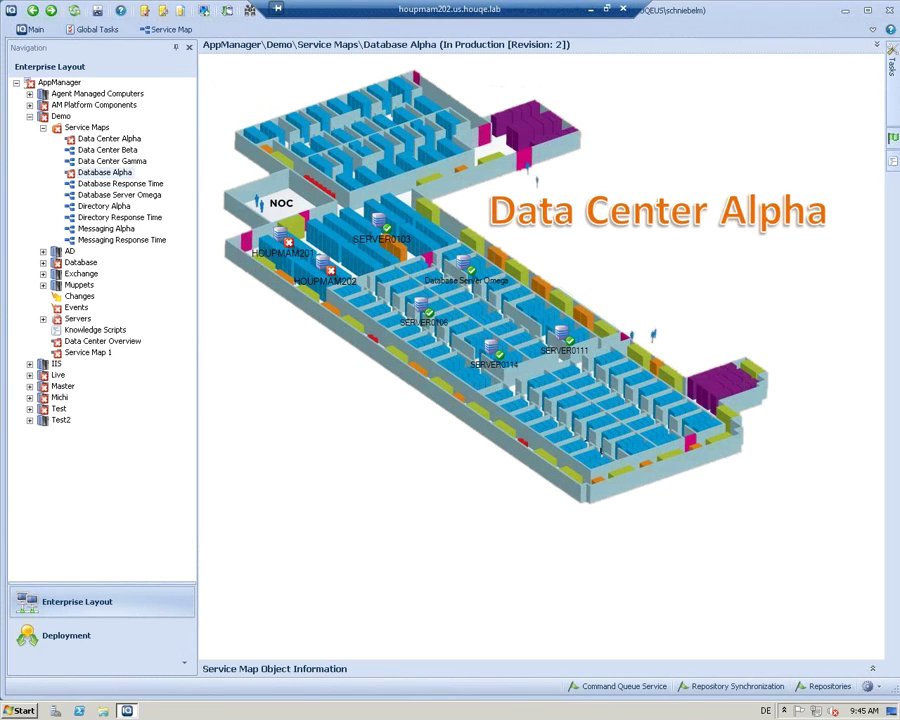
Step: Collapse the Service Maps folder, open the Demo group's Servers view, and bring up the print/export/email preview of all servers
click(43, 129)
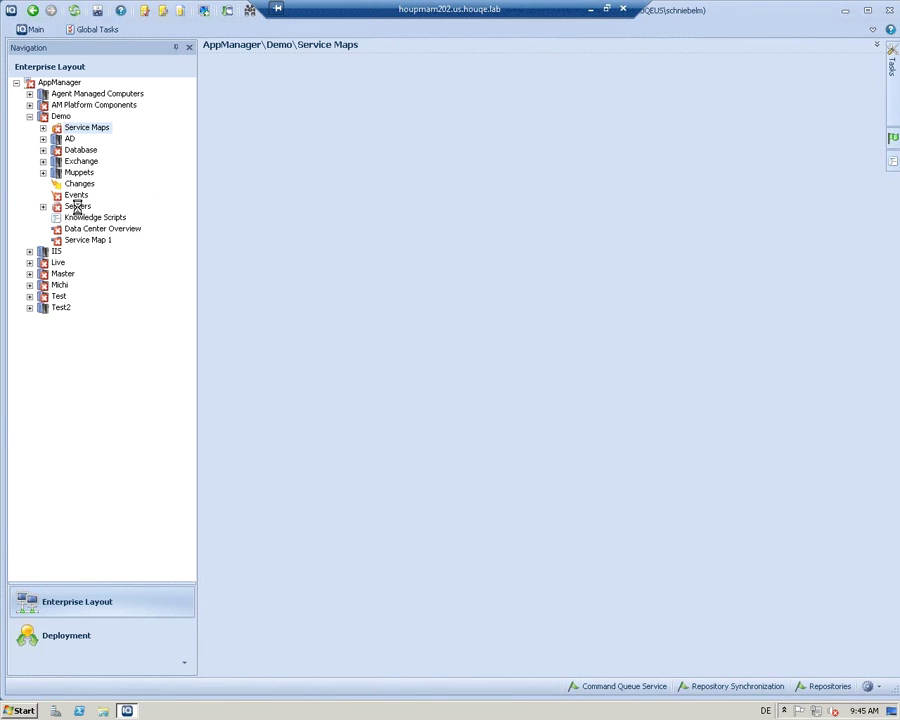
click(77, 206)
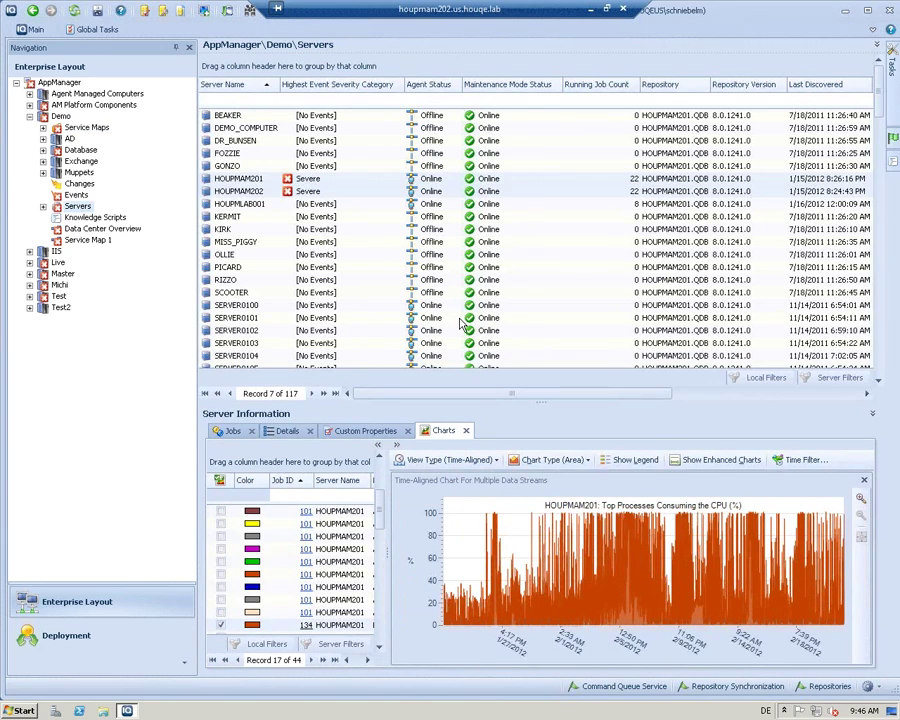
click(364, 192)
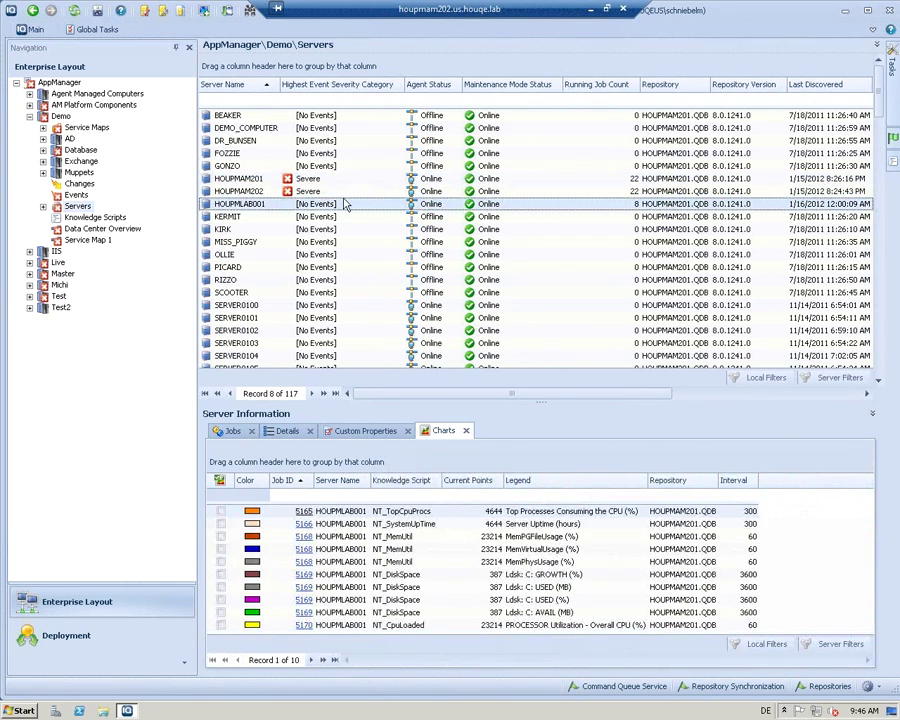
right_click(346, 204)
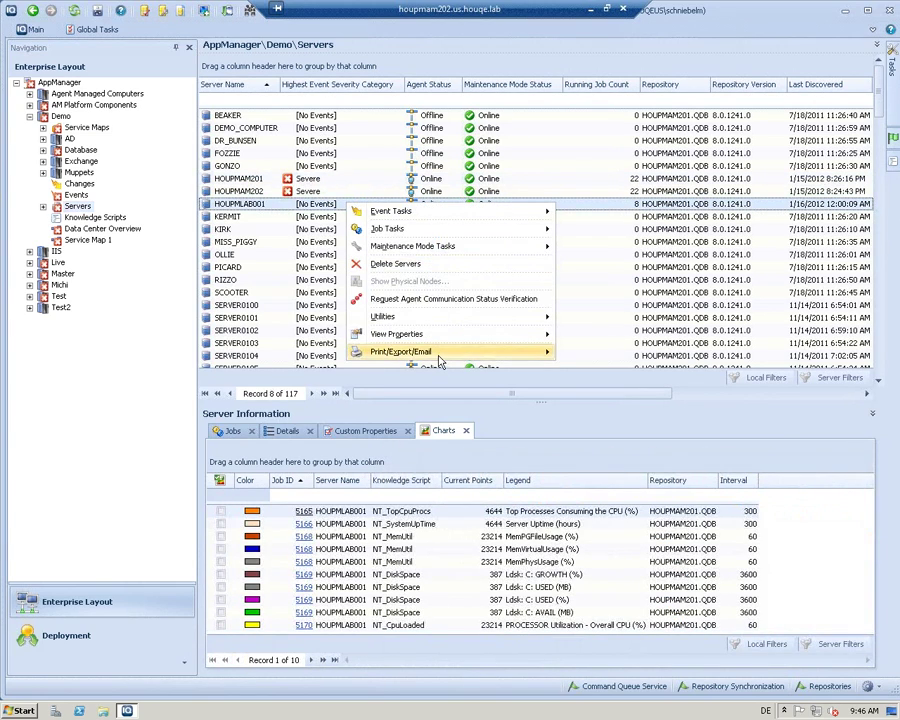
mouse_move(438, 358)
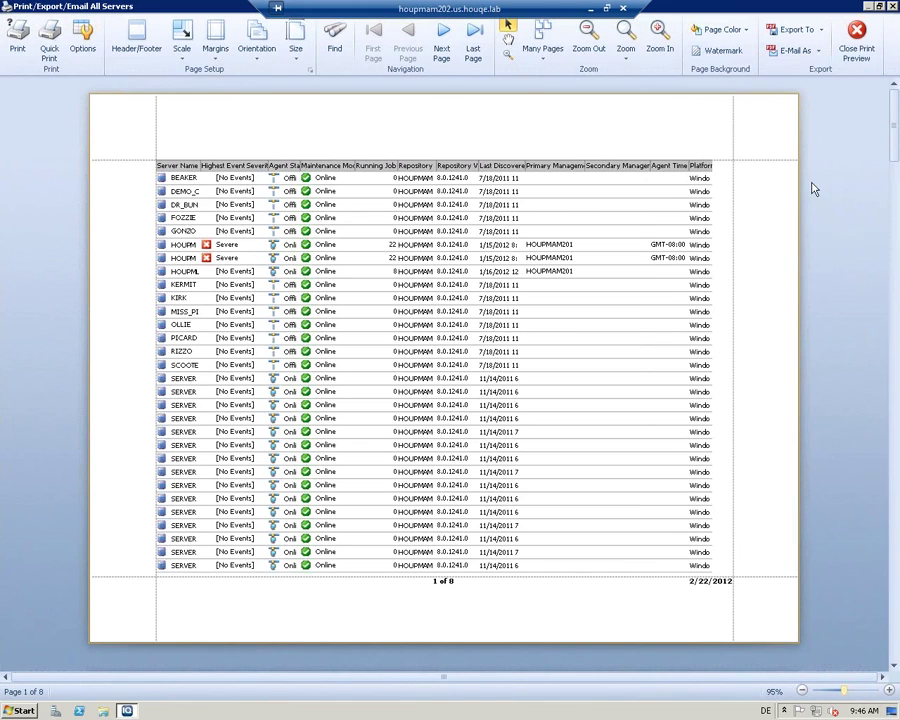
Step: Check the following pages of the server list preview and set the page margins to Narrow
scroll(173, 186, down, 5)
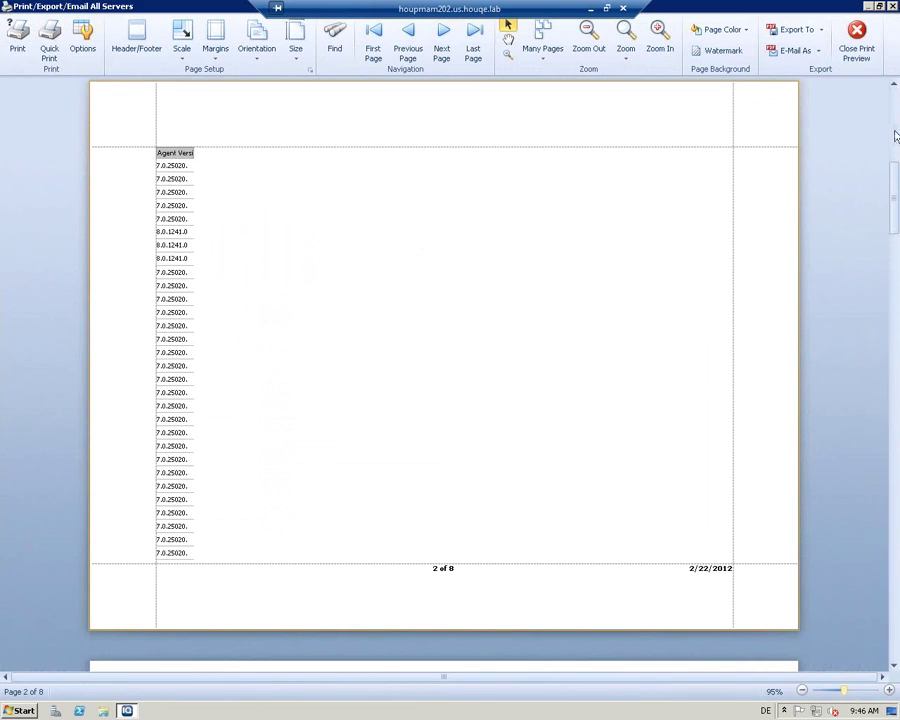
scroll(505, 101, up, 5)
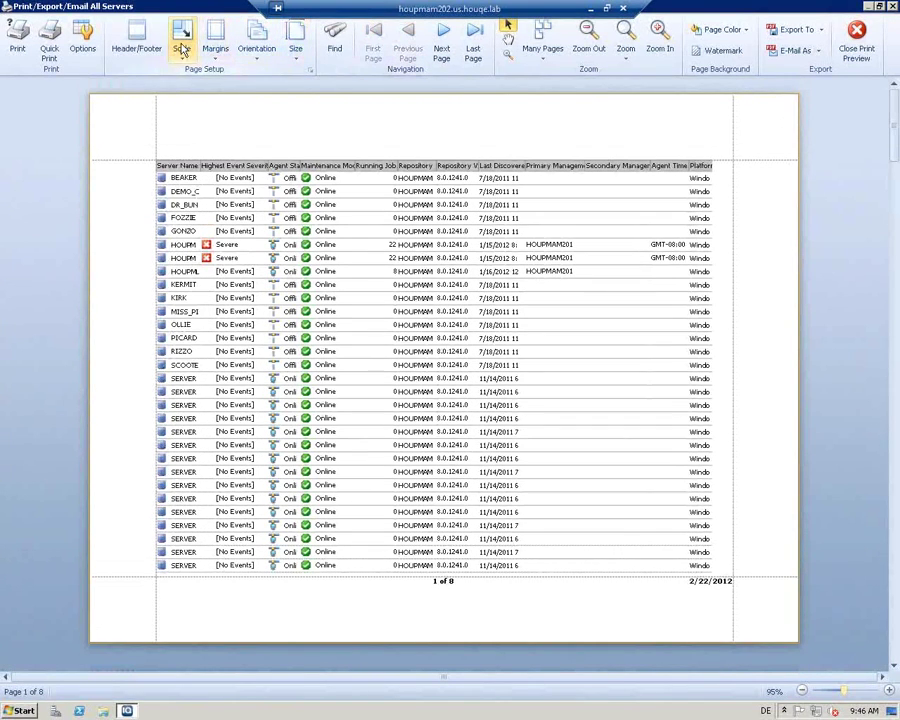
click(214, 46)
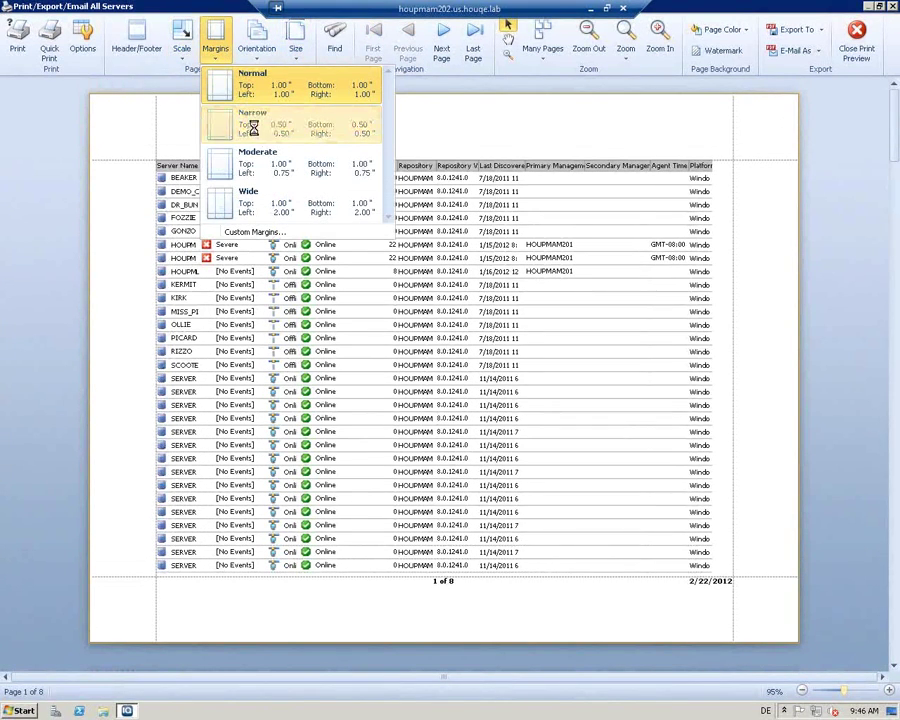
click(253, 127)
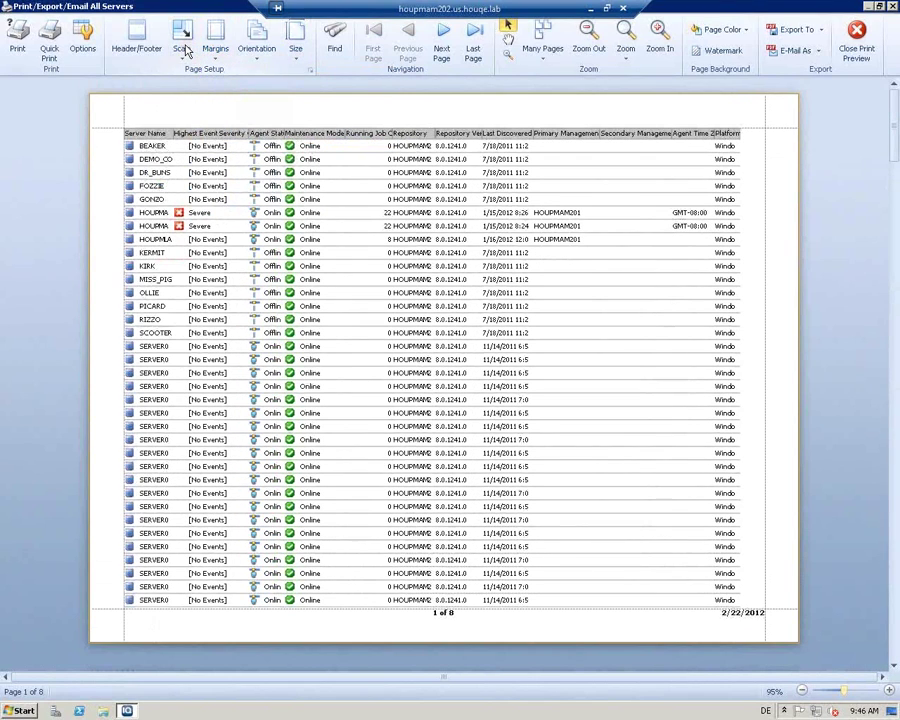
Step: Scale the server list printout to 95% of normal size
click(181, 40)
drag(236, 93, 264, 101)
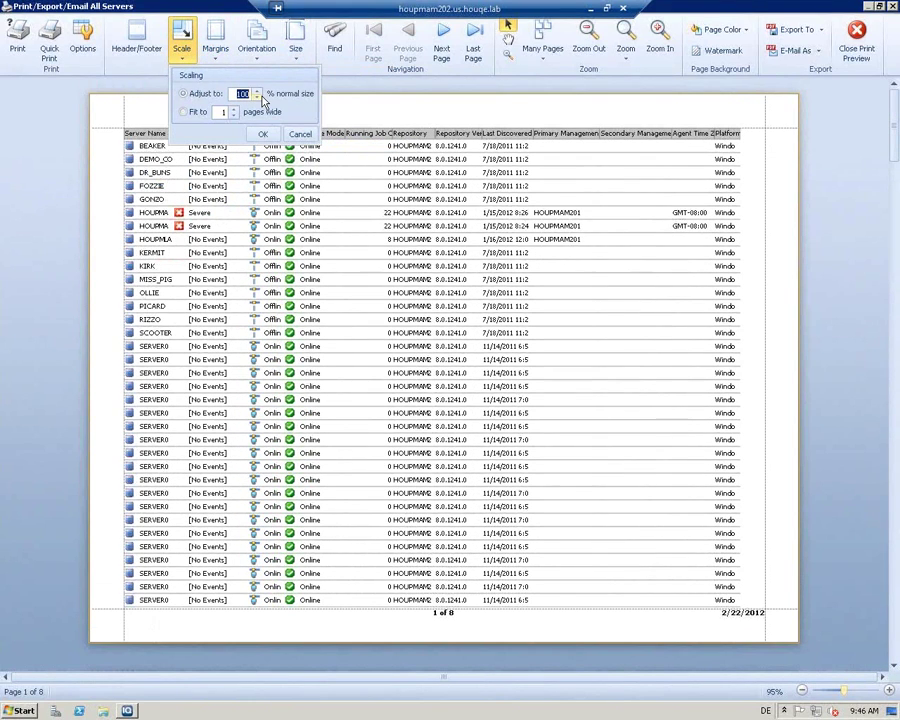
text(95)
click(263, 135)
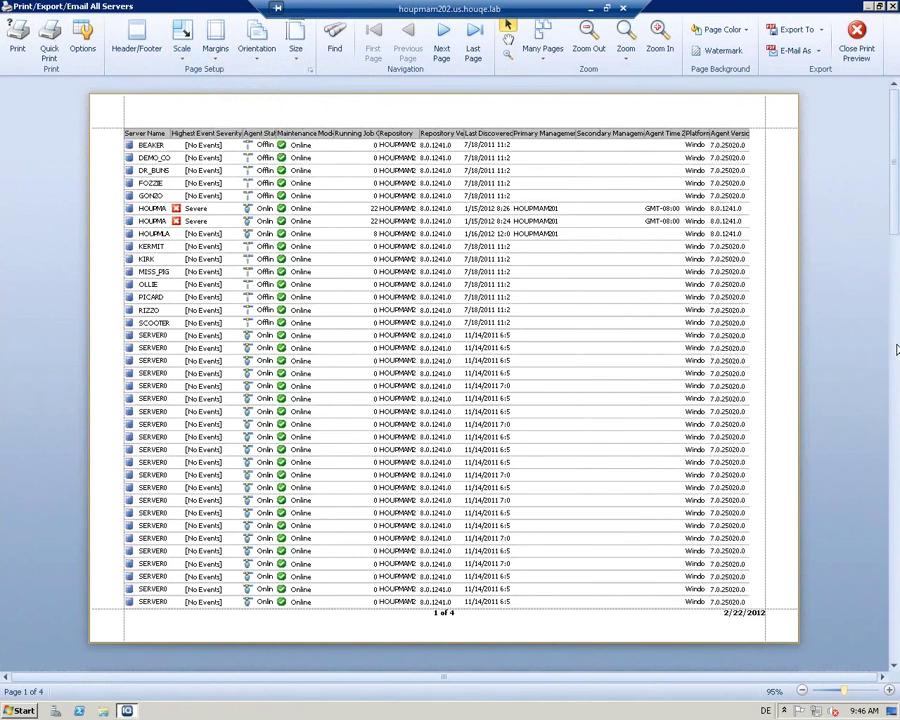
drag(897, 349, 894, 150)
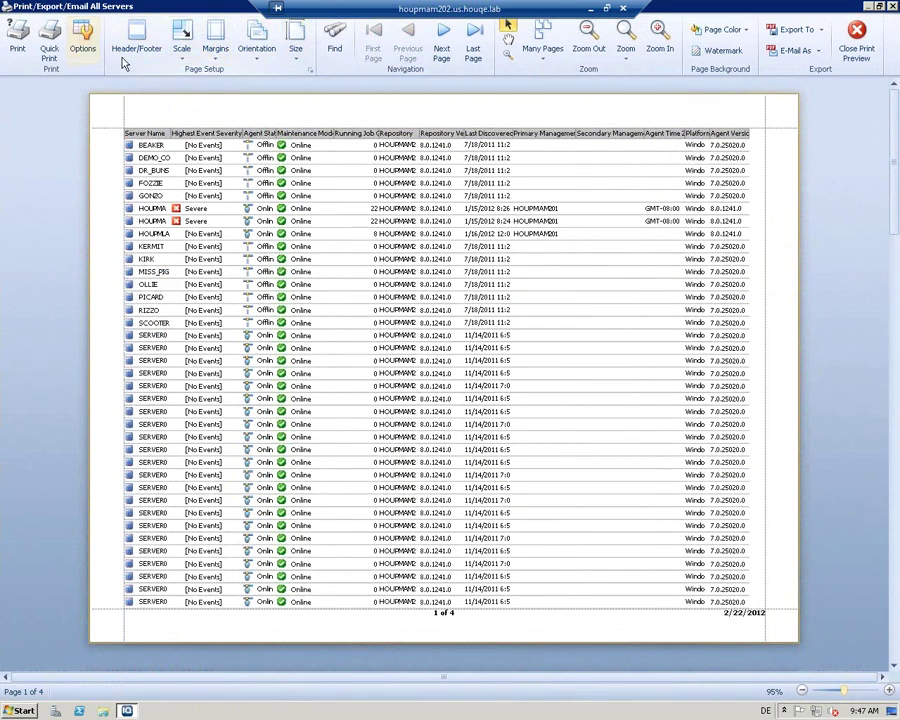
Step: Review the file formats offered for exporting and e-mailing the server list, and close the print preview
click(818, 36)
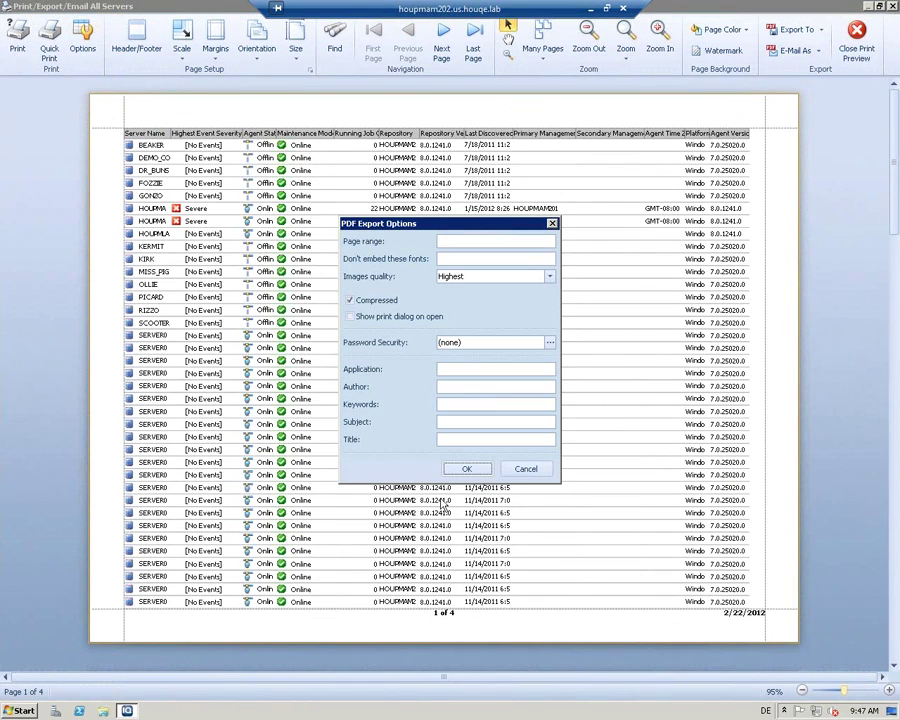
click(524, 465)
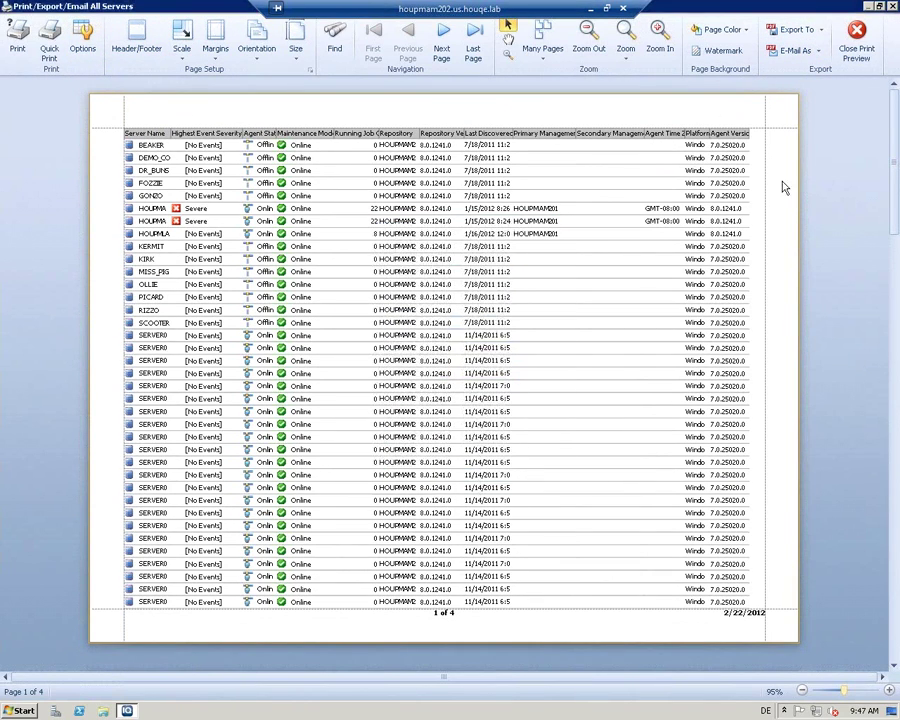
click(821, 30)
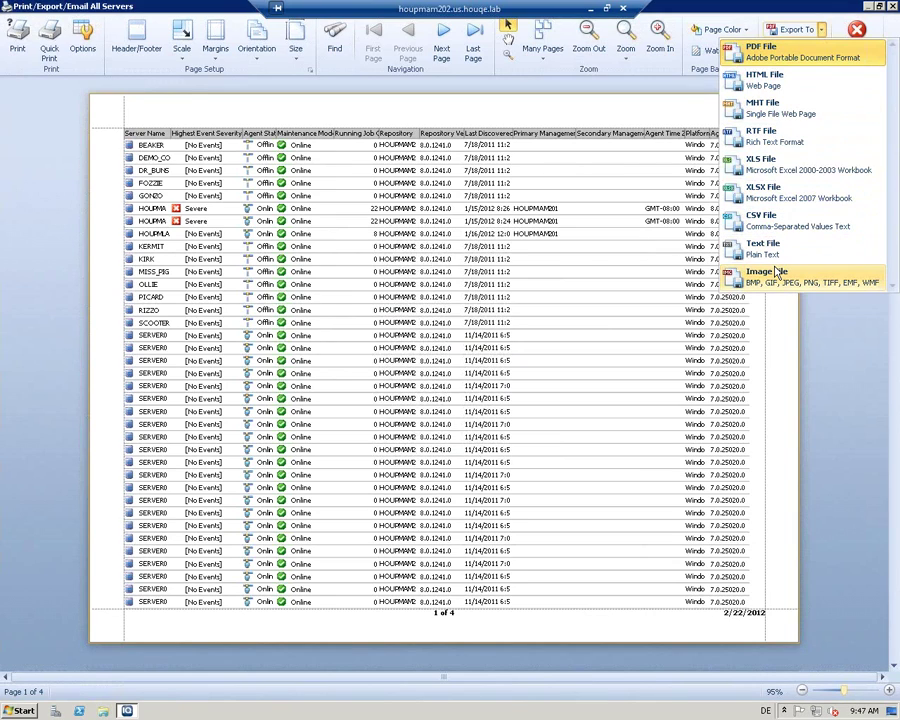
click(671, 96)
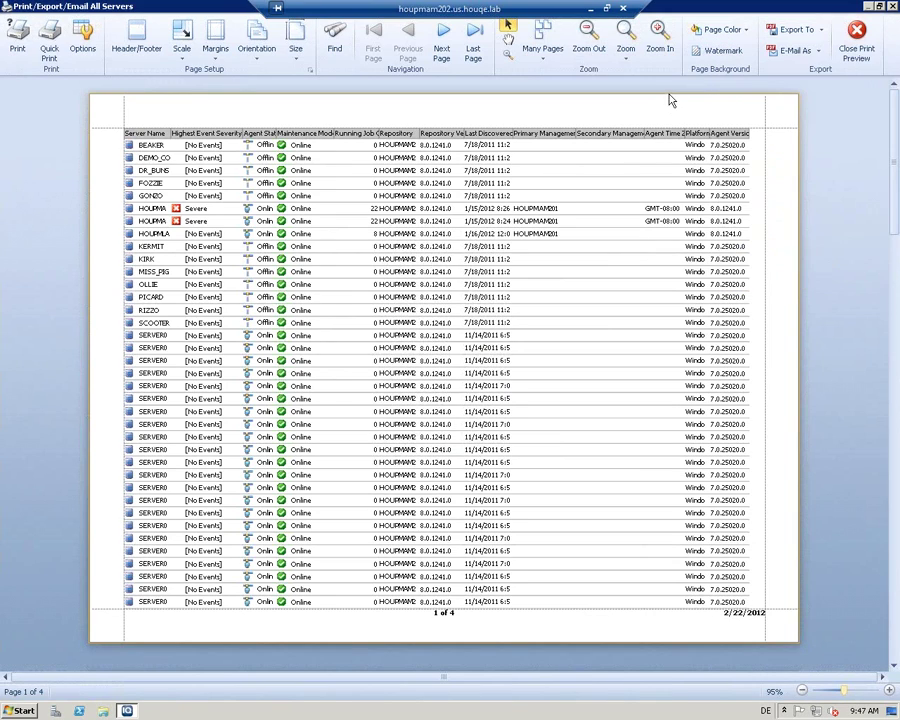
click(817, 52)
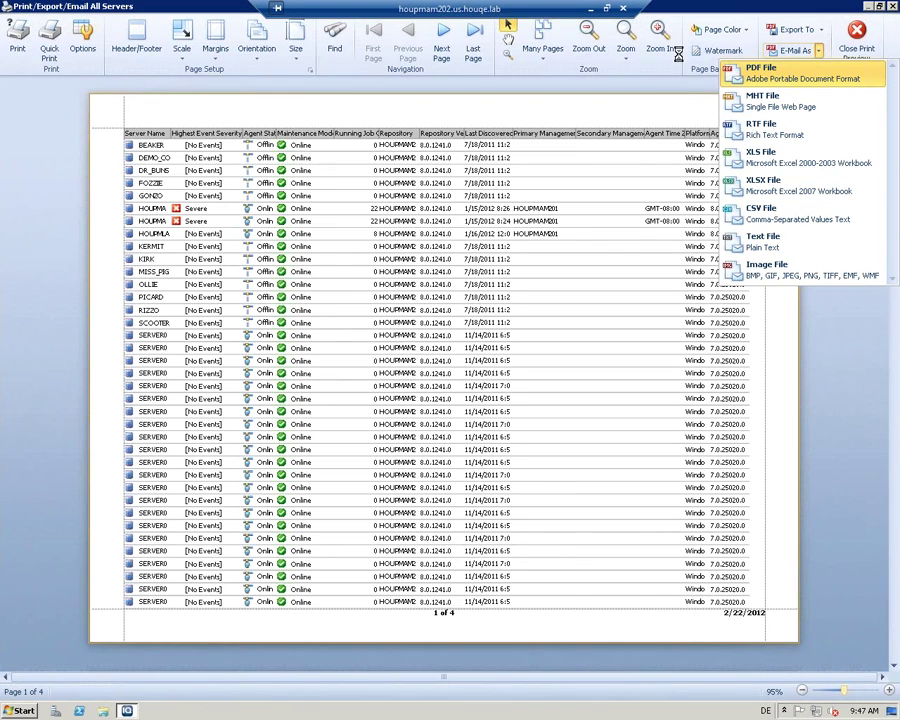
click(615, 104)
click(857, 40)
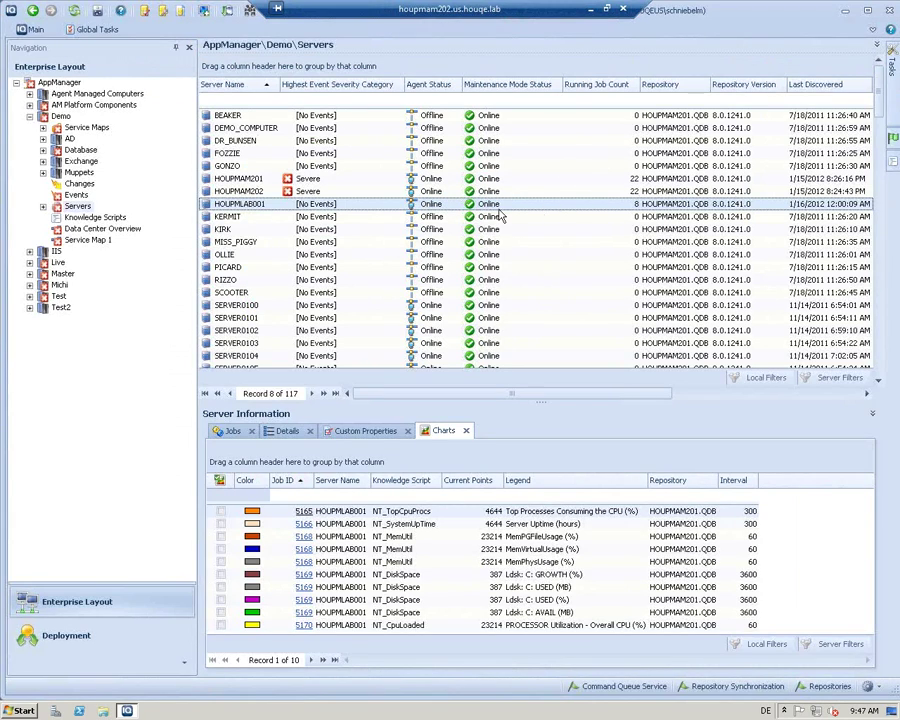
Step: Show the combined object details for the servers HOUPMAM201 and HOUPMAM202
click(289, 431)
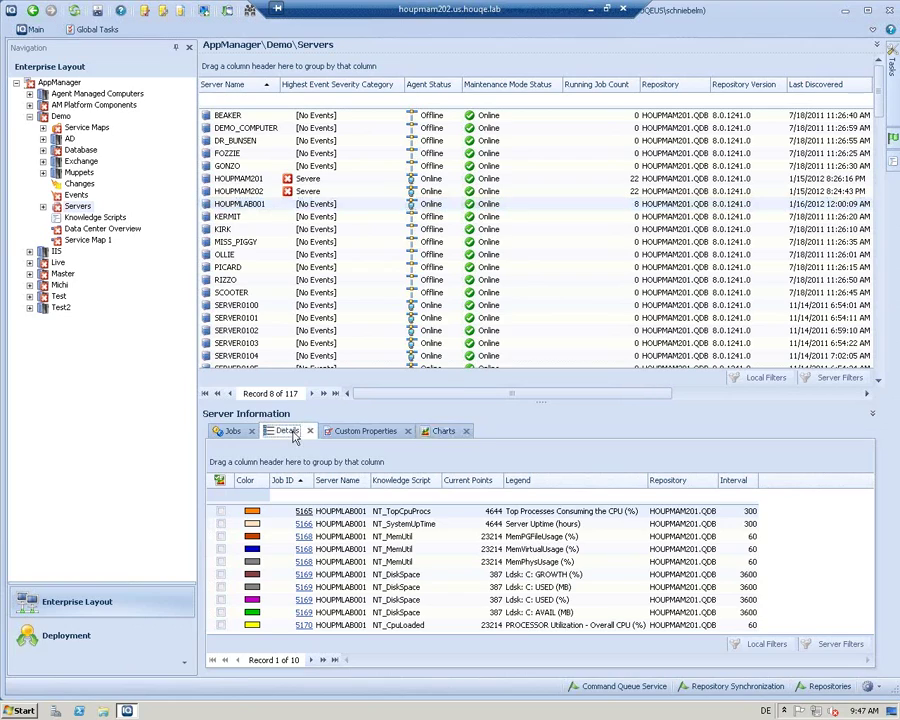
click(240, 179)
shift+click(240, 191)
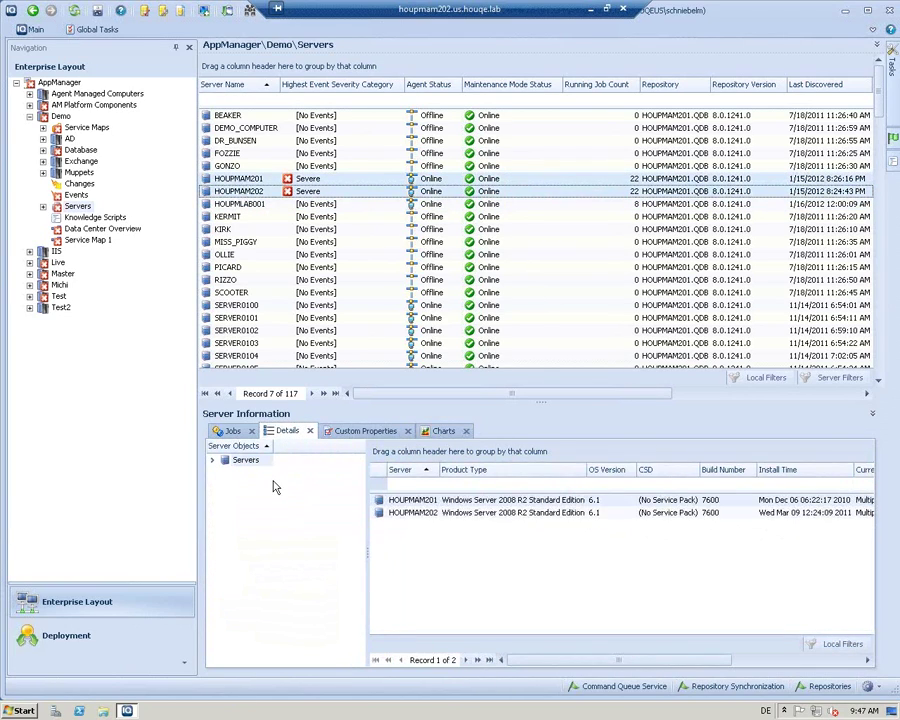
Step: Expand the discovered server objects and look through the SQL Server databases on both selected servers
click(212, 460)
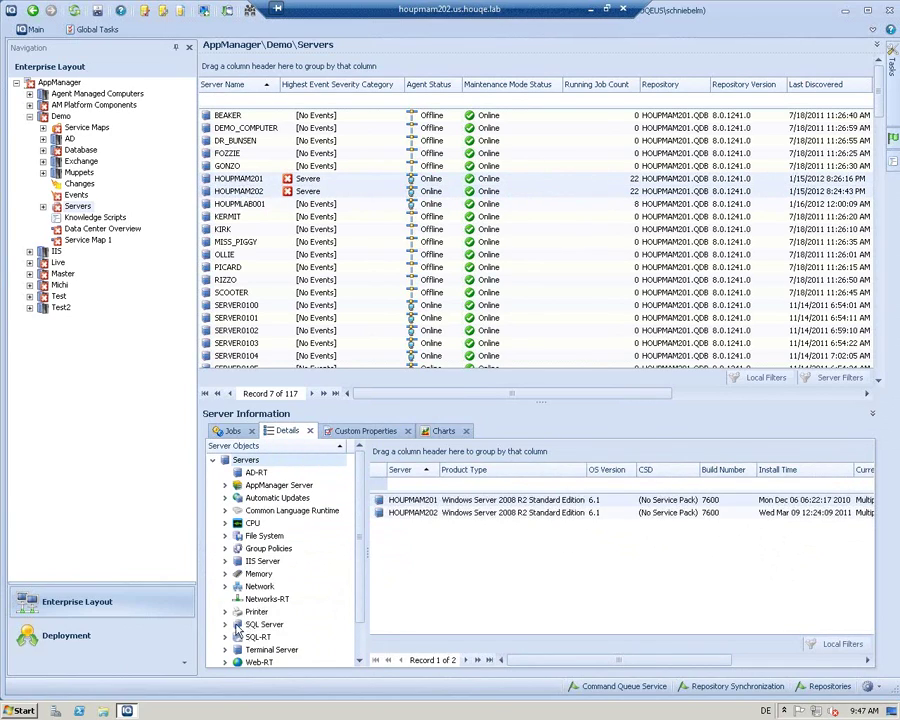
click(240, 625)
click(225, 624)
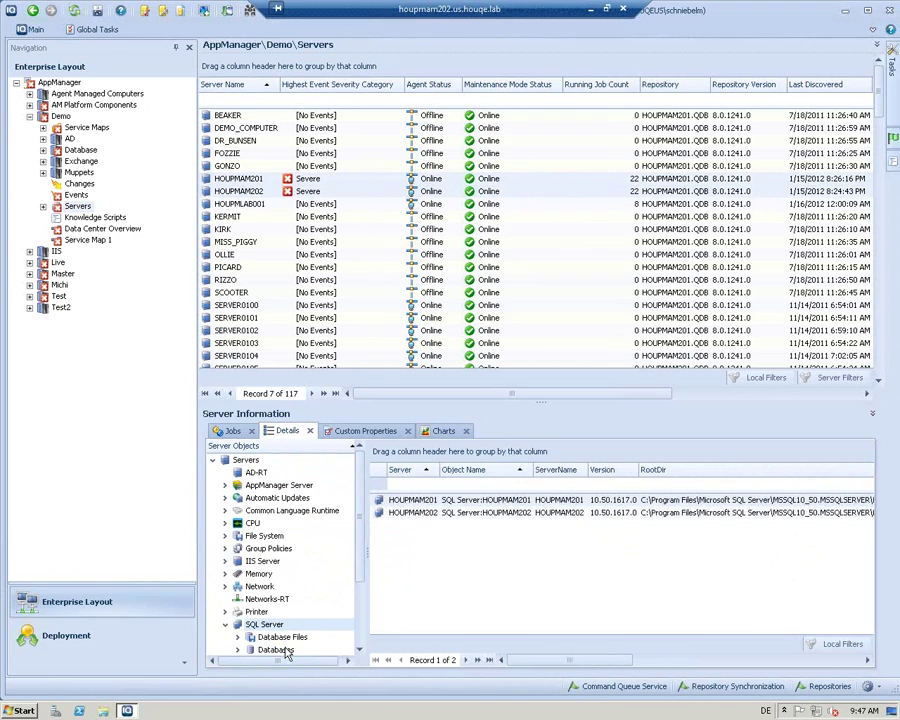
click(276, 650)
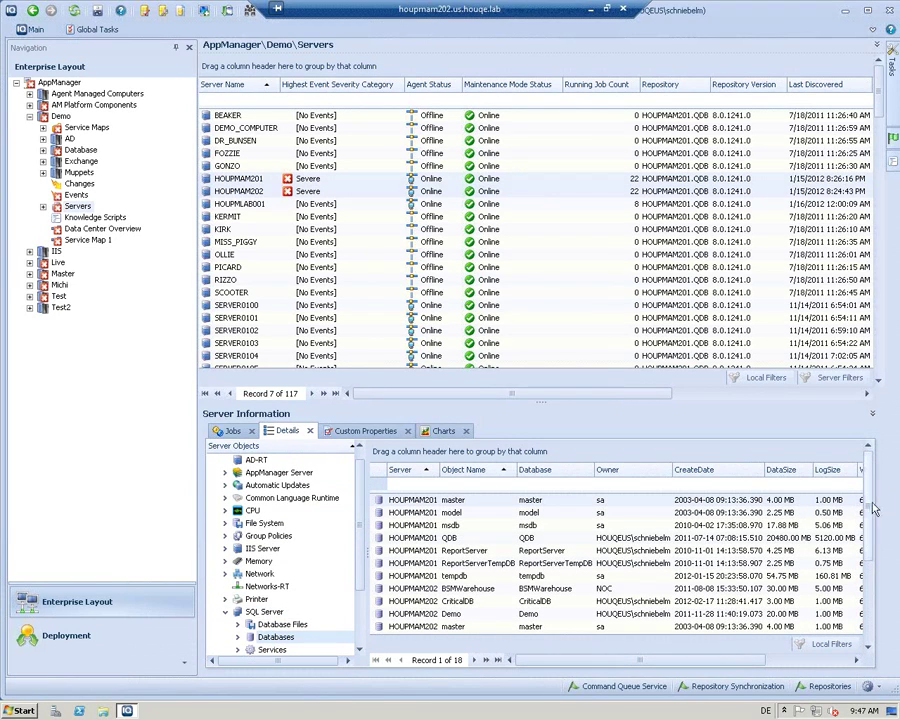
scroll(870, 562, down, 3)
scroll(572, 510, up, 3)
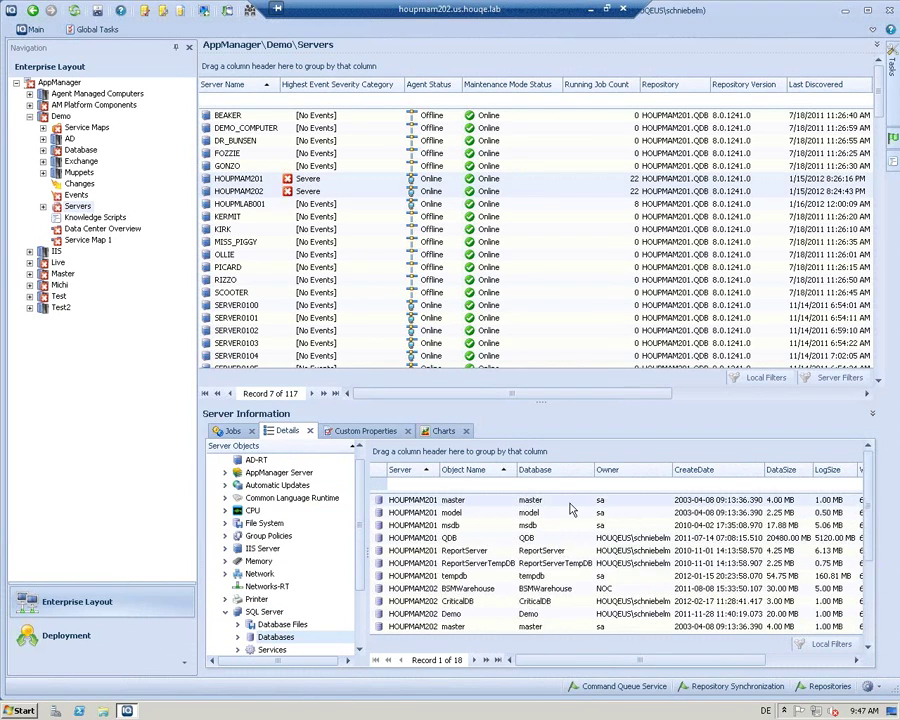
Step: Bring up the print/export/email preview of all database object details and close it
right_click(432, 537)
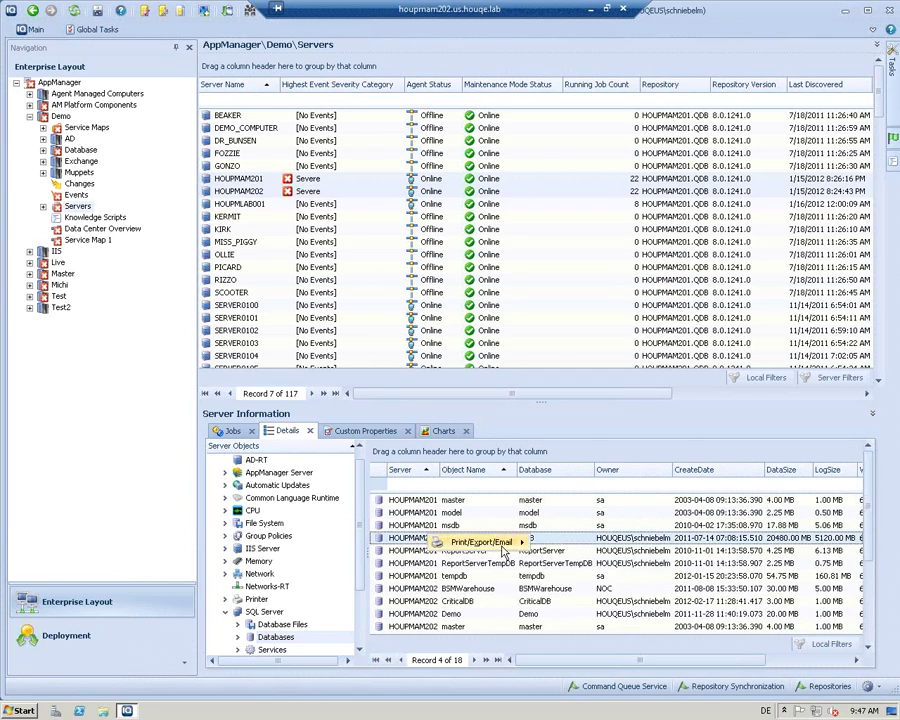
mouse_move(510, 545)
click(565, 544)
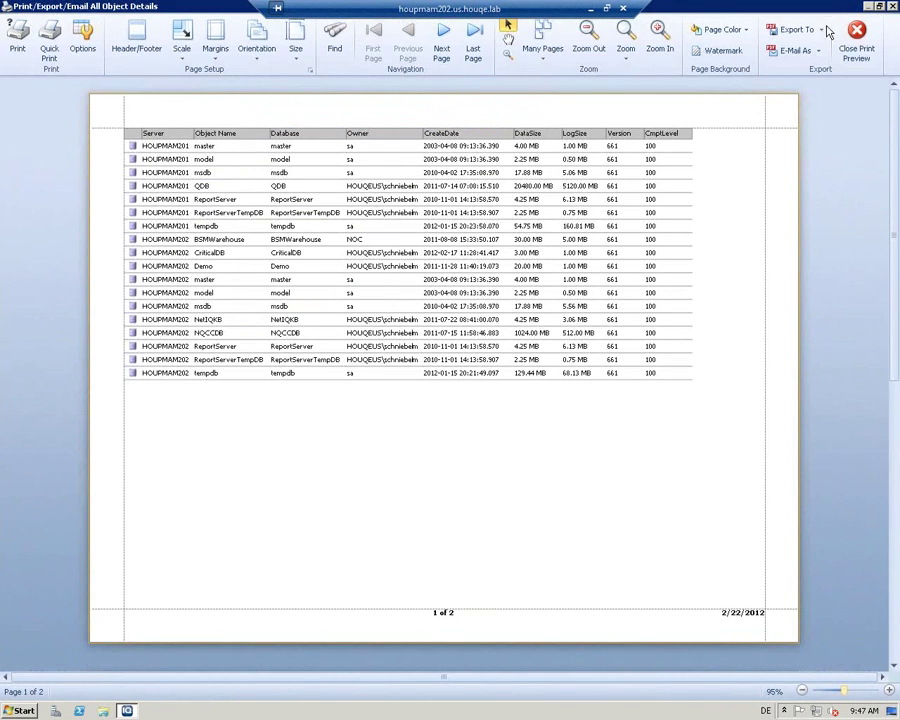
click(857, 42)
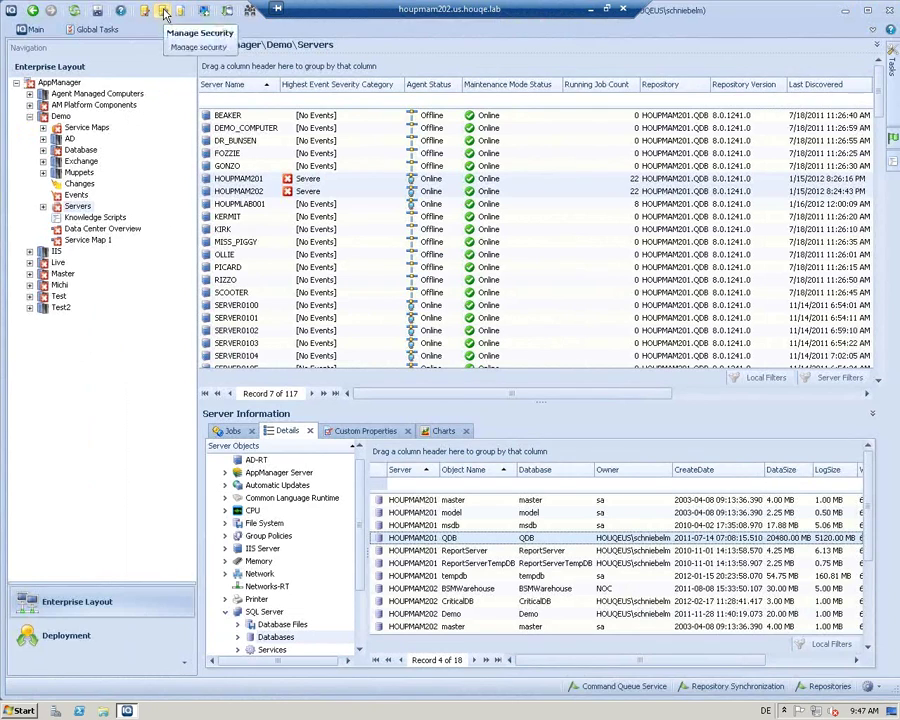
Step: Preview the printable list of user groups from Manage Security, and close the preview and the security window
click(163, 11)
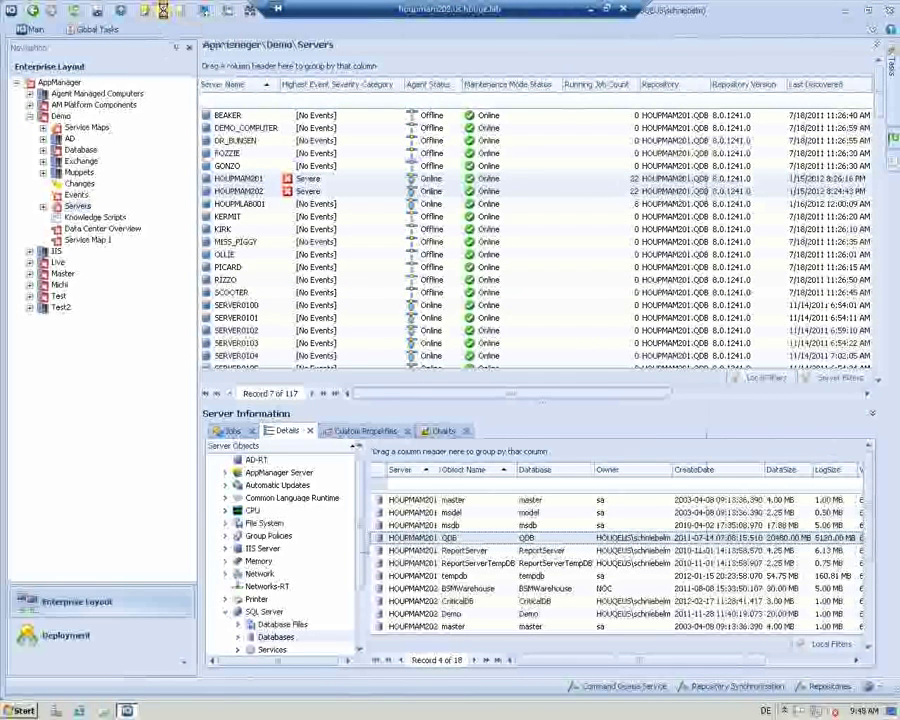
click(247, 201)
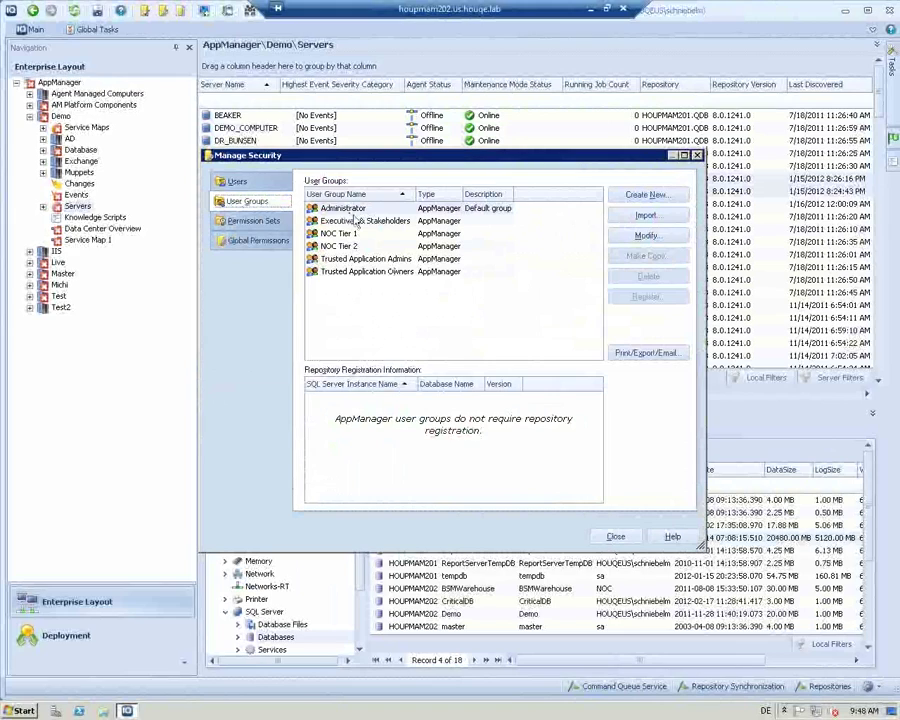
click(662, 353)
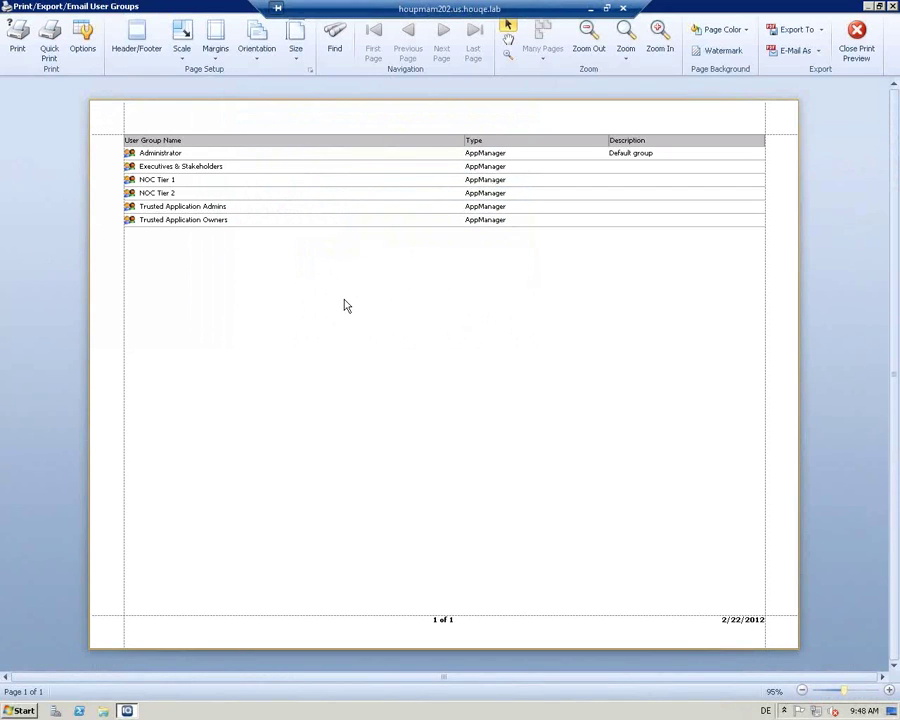
click(868, 37)
click(618, 534)
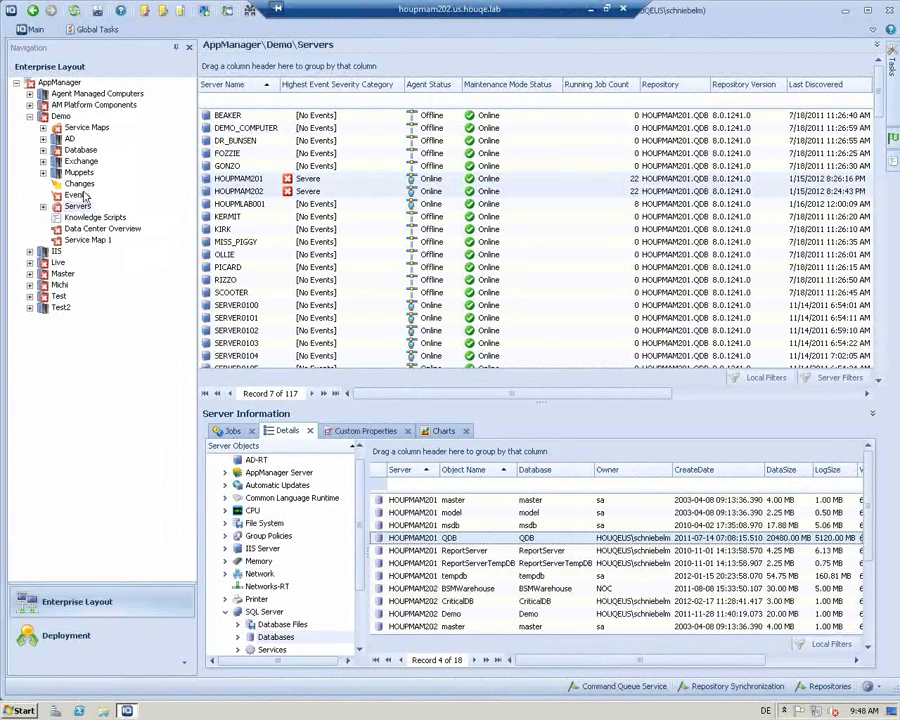
Step: Copy the HOUPMAM201 event row from the Demo group's Changes view and paste it into a new Notepad document
click(58, 137)
click(82, 185)
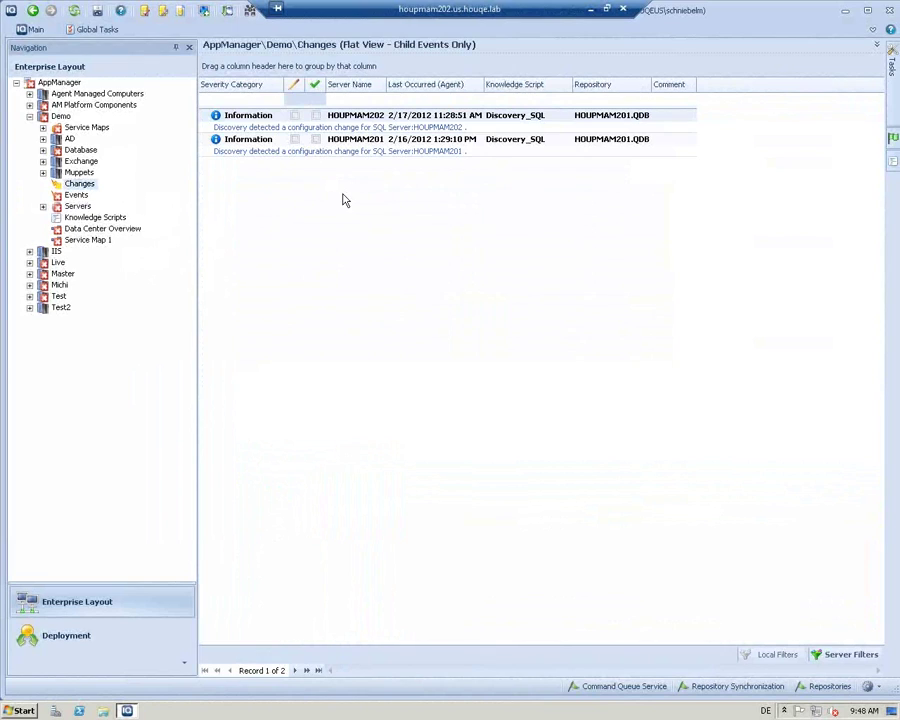
click(418, 148)
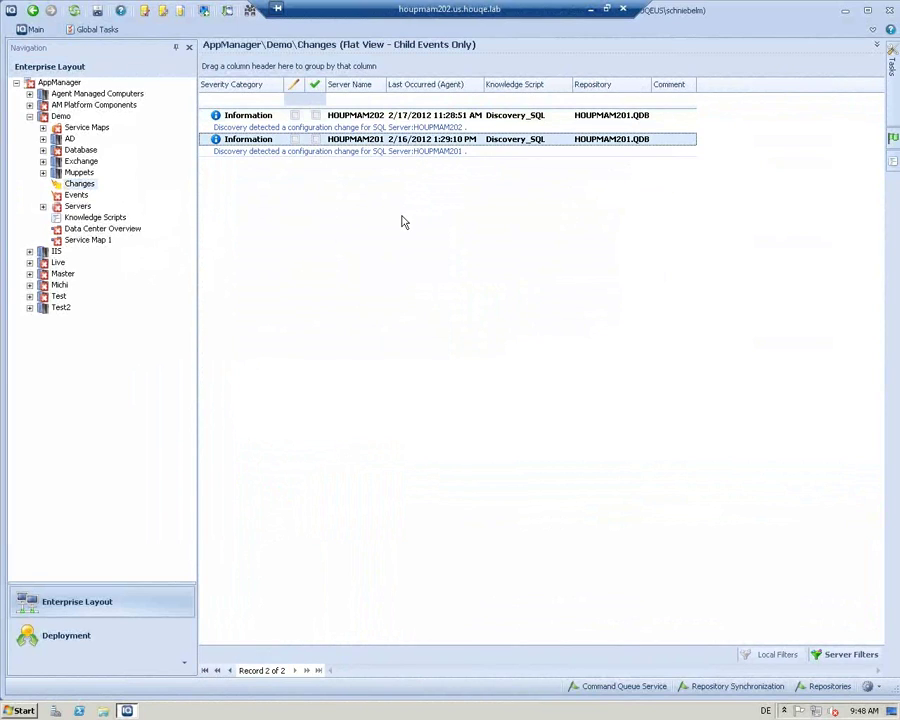
click(14, 713)
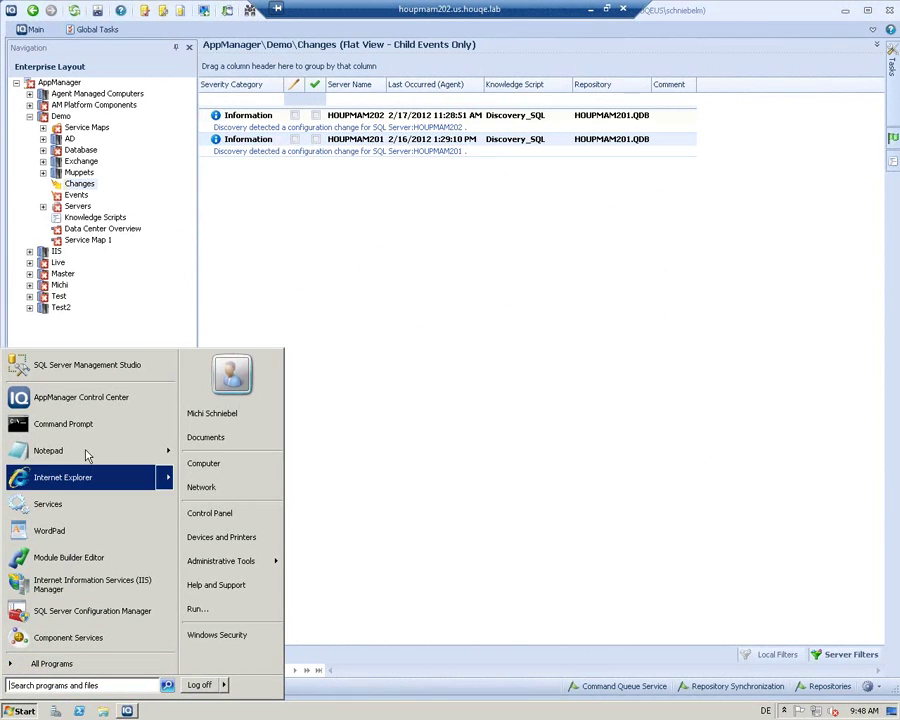
click(50, 450)
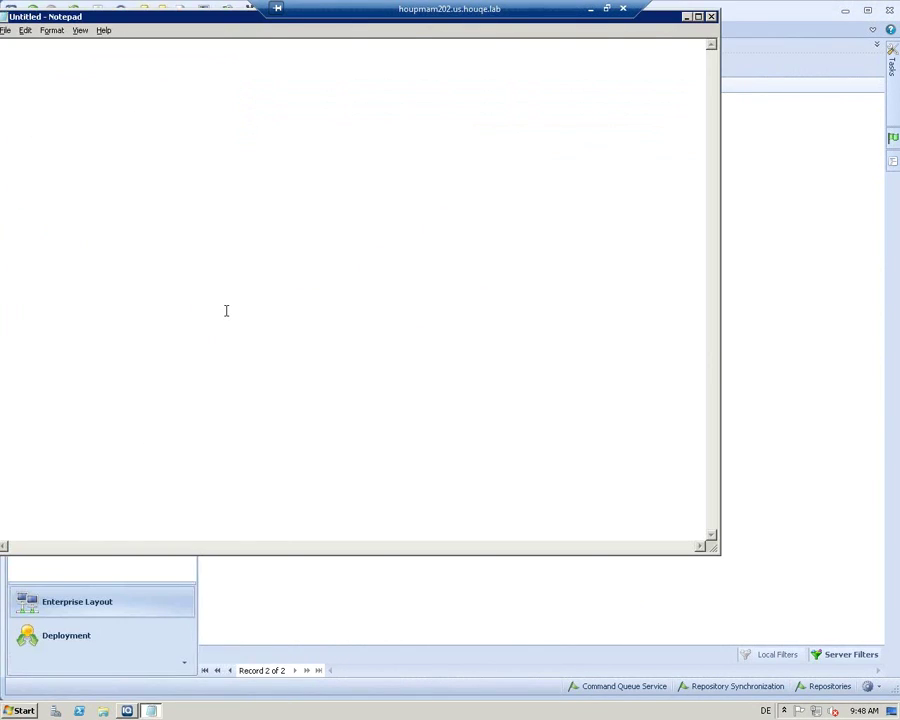
key(ctrl+v)
drag(226, 24, 303, 82)
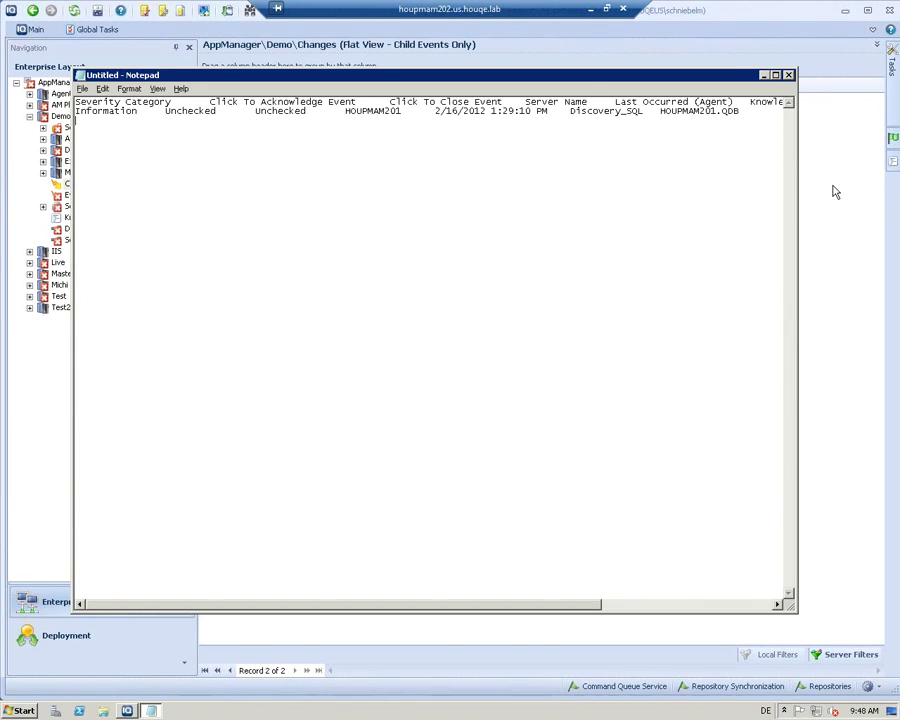
Step: Copy the HOUPMAM201 change event's properties to the clipboard, paste them into the Notepad document, and close it without saving
click(401, 150)
double_click(396, 147)
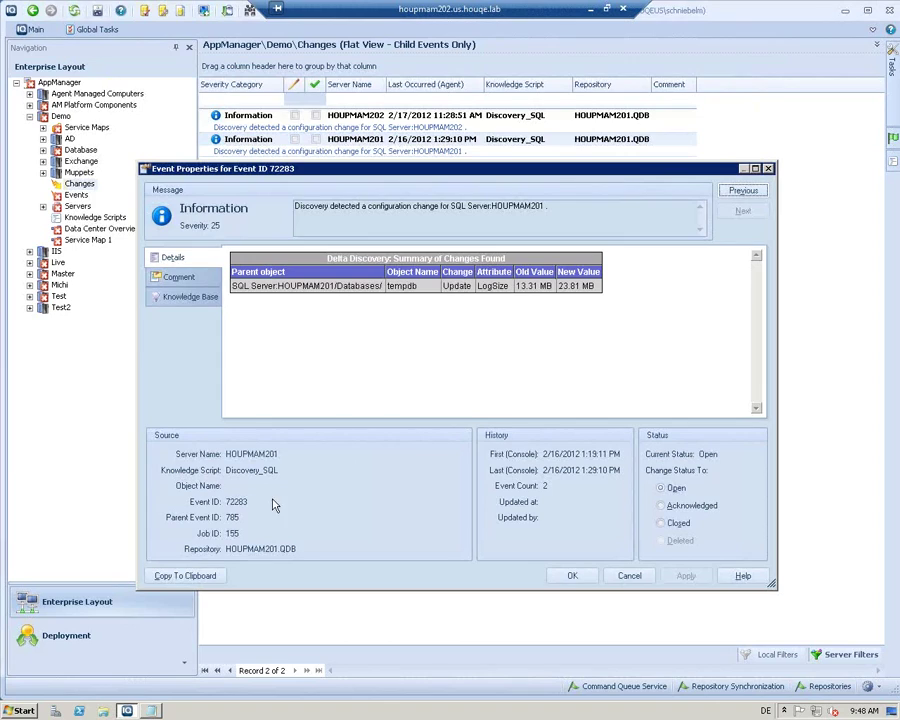
click(185, 576)
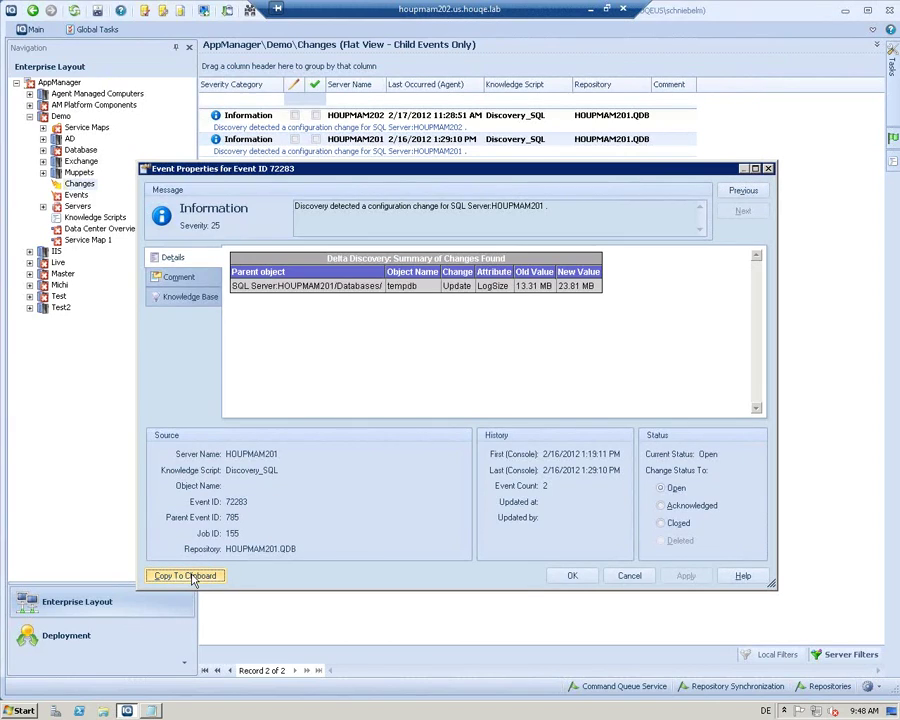
click(629, 576)
click(152, 712)
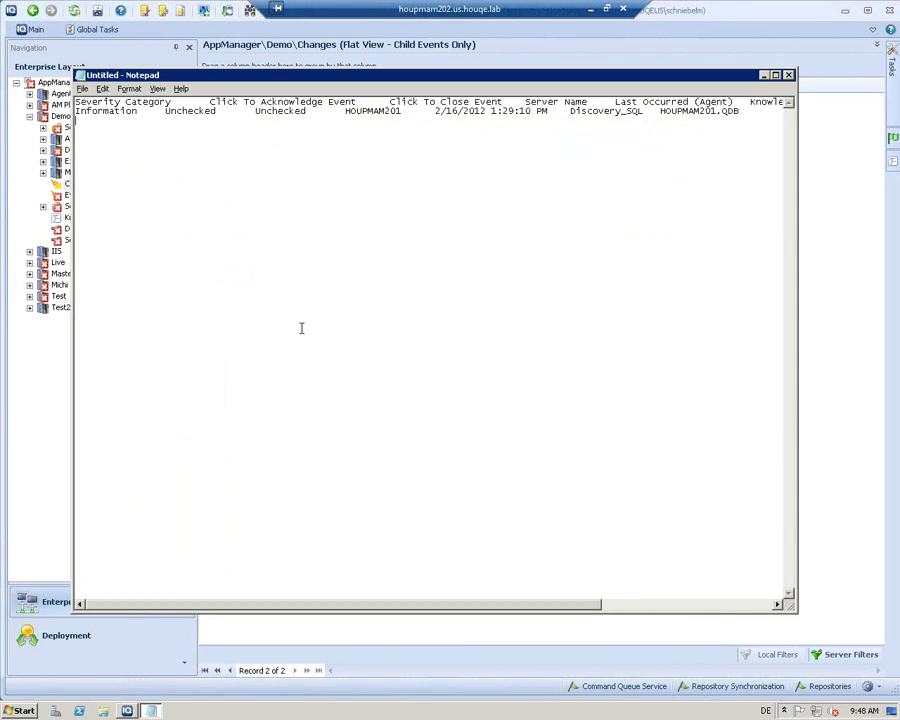
key(ctrl+v)
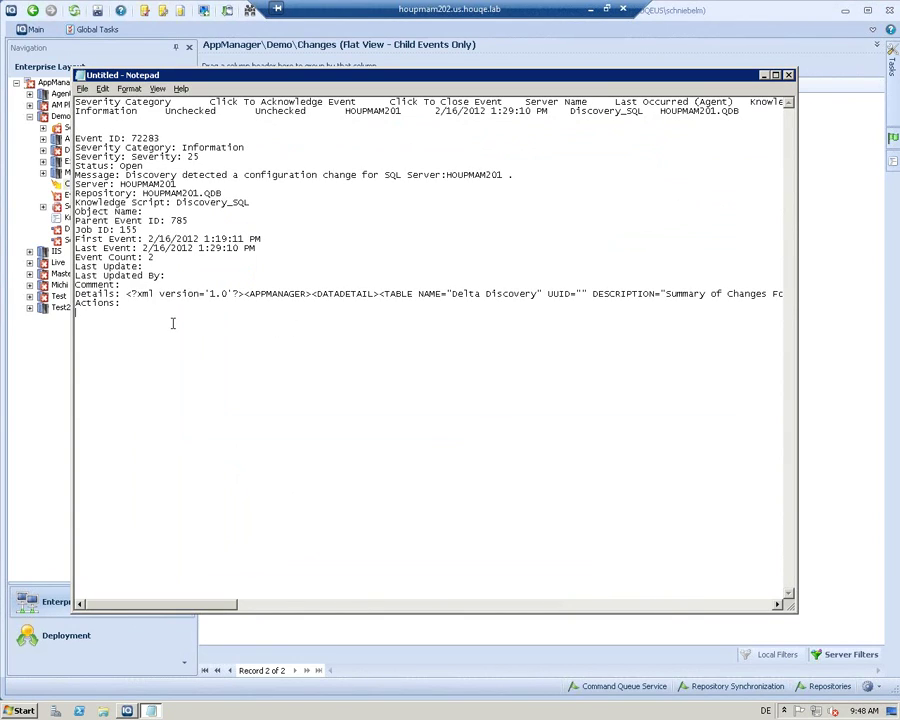
click(789, 76)
click(483, 365)
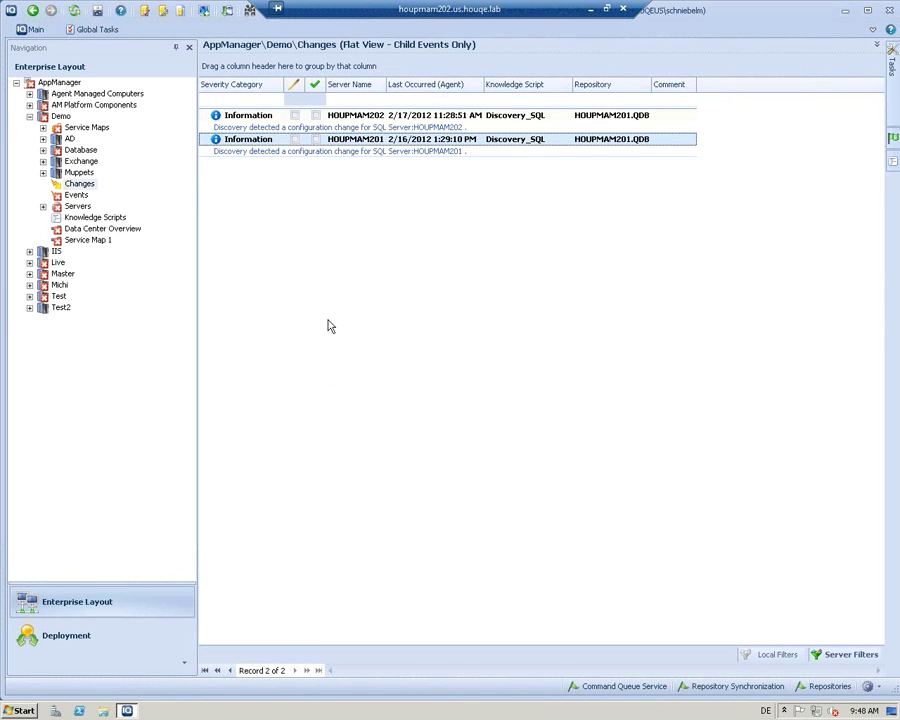